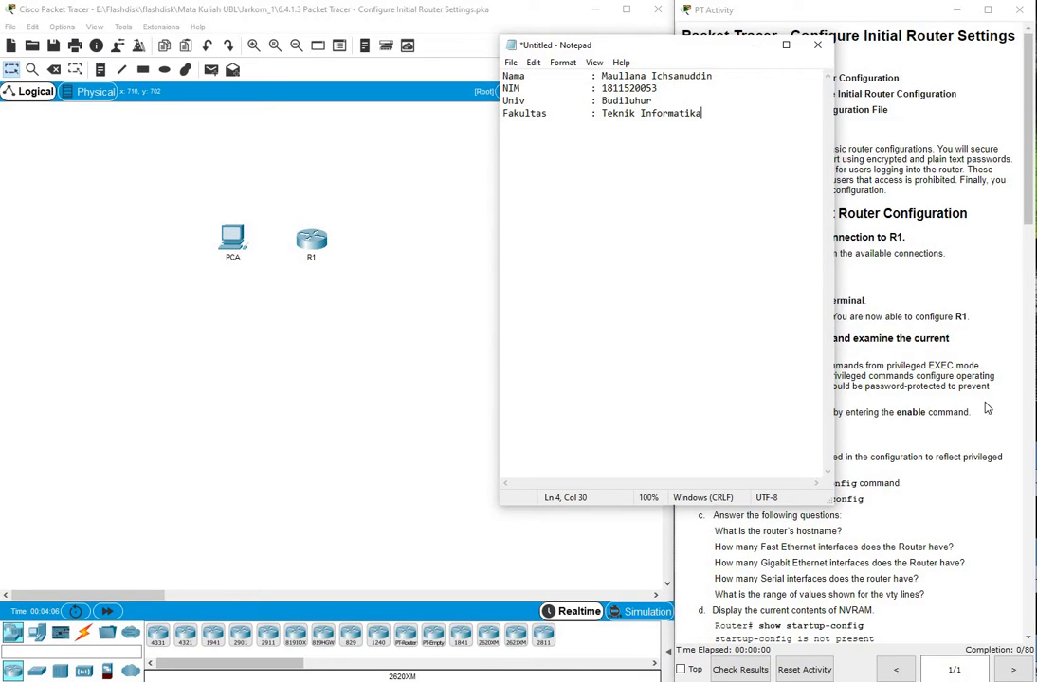
Minimize Notepad to reveal the Packet Tracer lab and its activity instructions
left_click(755, 45)
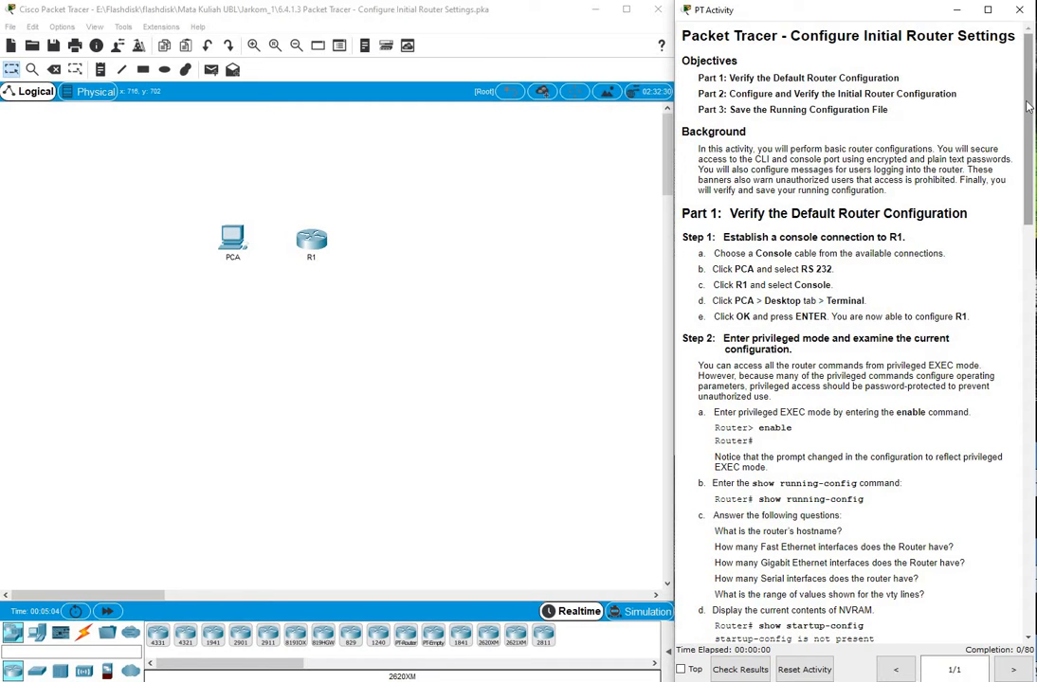
Scroll the instructions to Part 1 and show the Connections cable types
left_click_drag(1027, 112, 1026, 161)
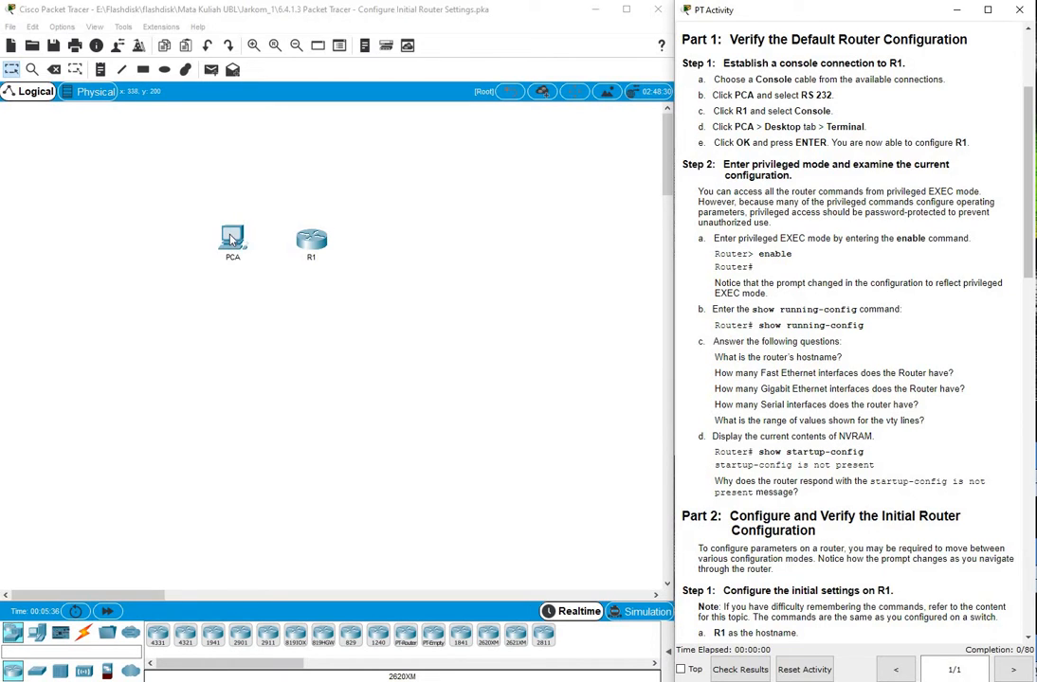
left_click(86, 633)
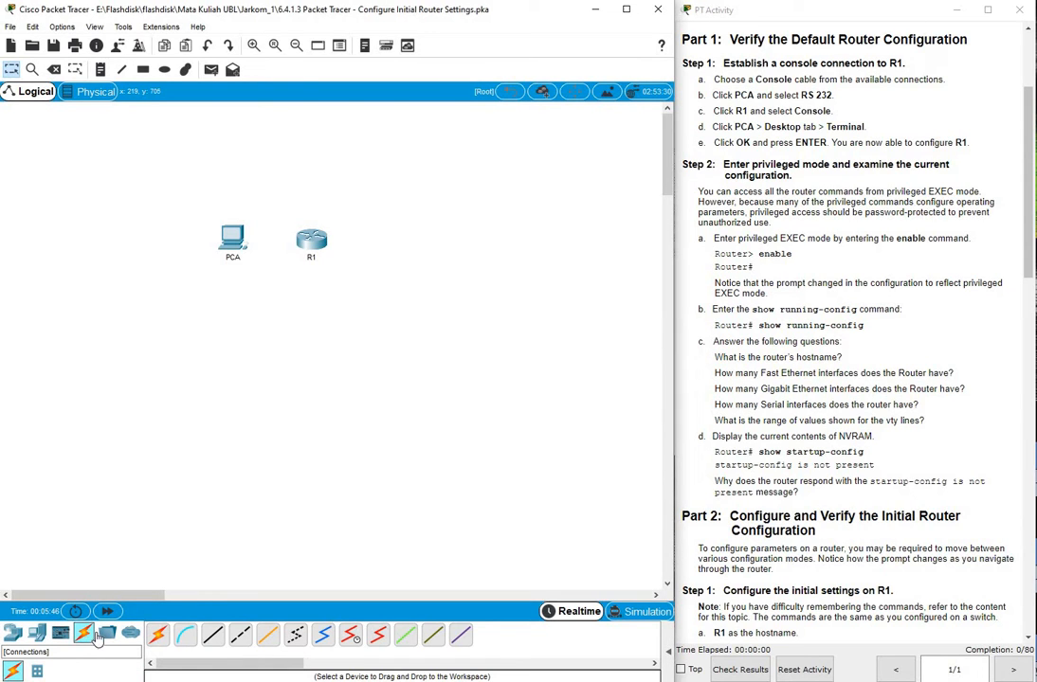
Cable PCA's RS 232 port to R1's Console port with a console cable, then open PCA
left_click(187, 643)
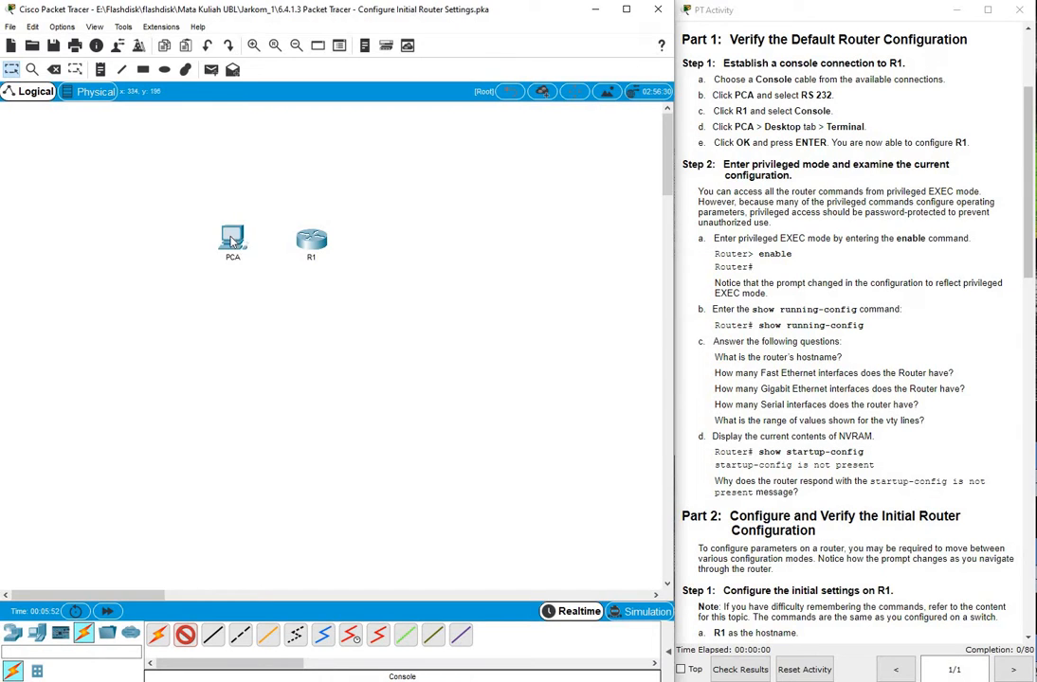
left_click(234, 242)
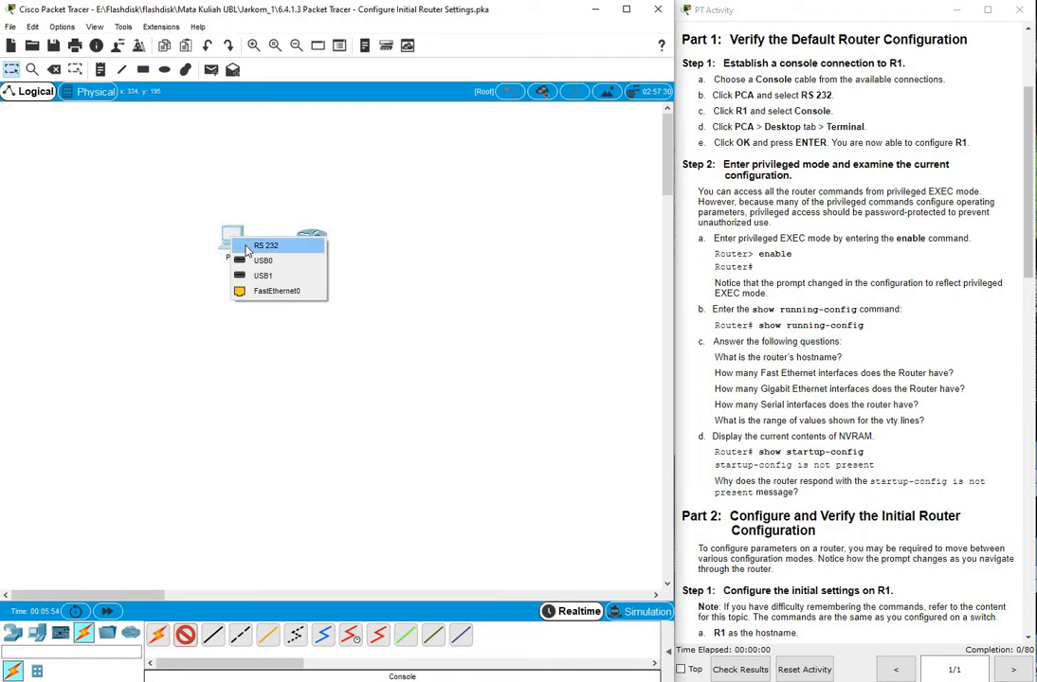
left_click(248, 247)
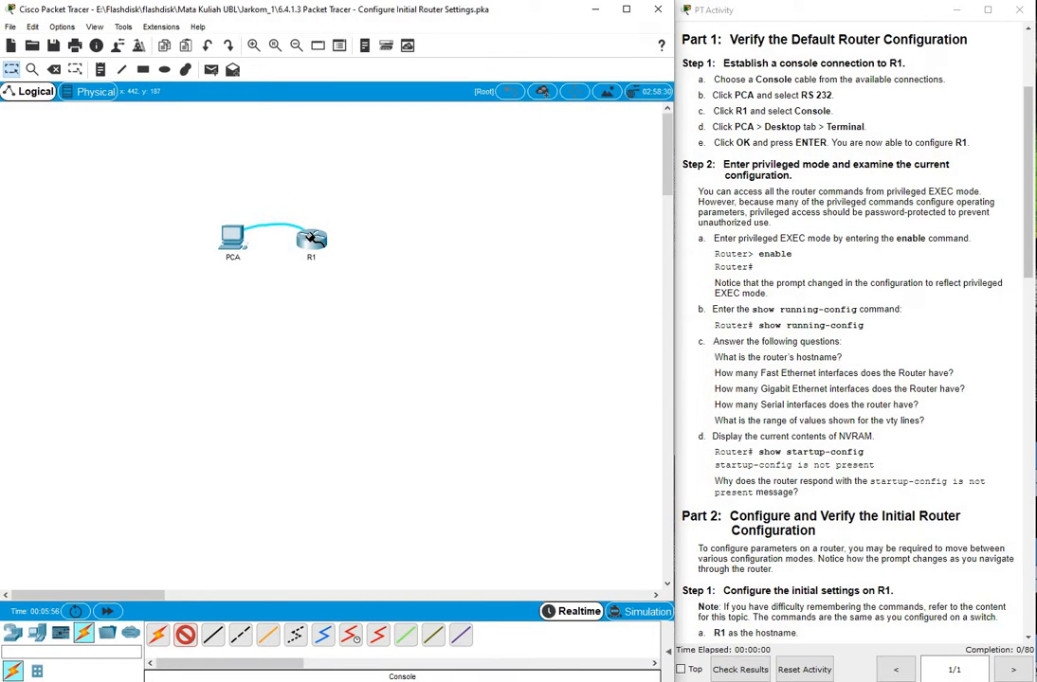
left_click(311, 240)
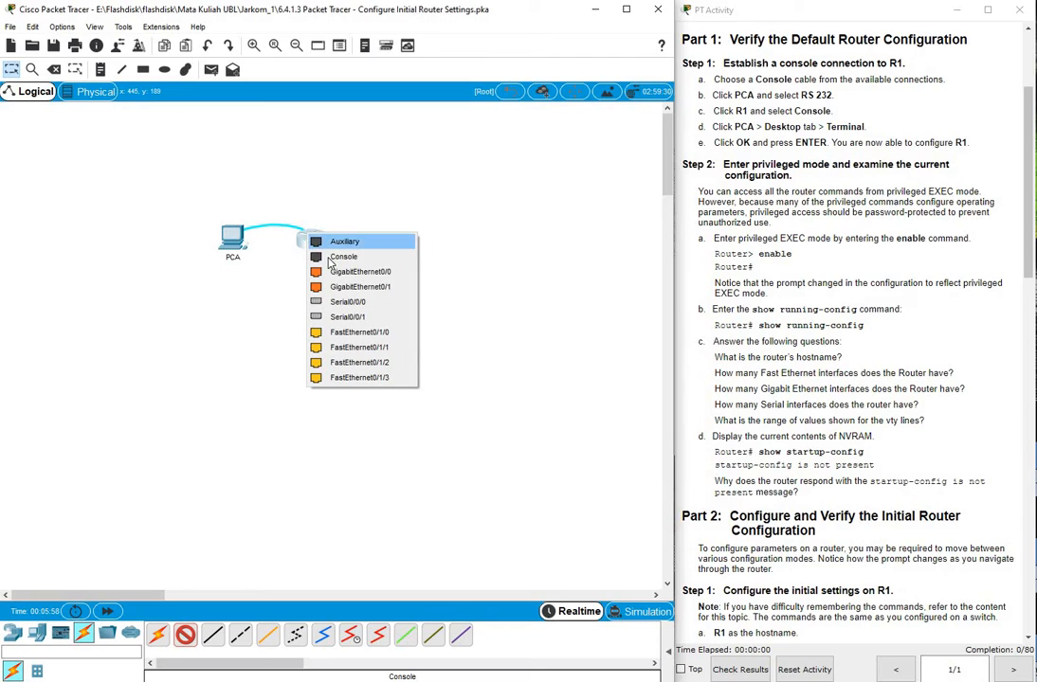
left_click(343, 257)
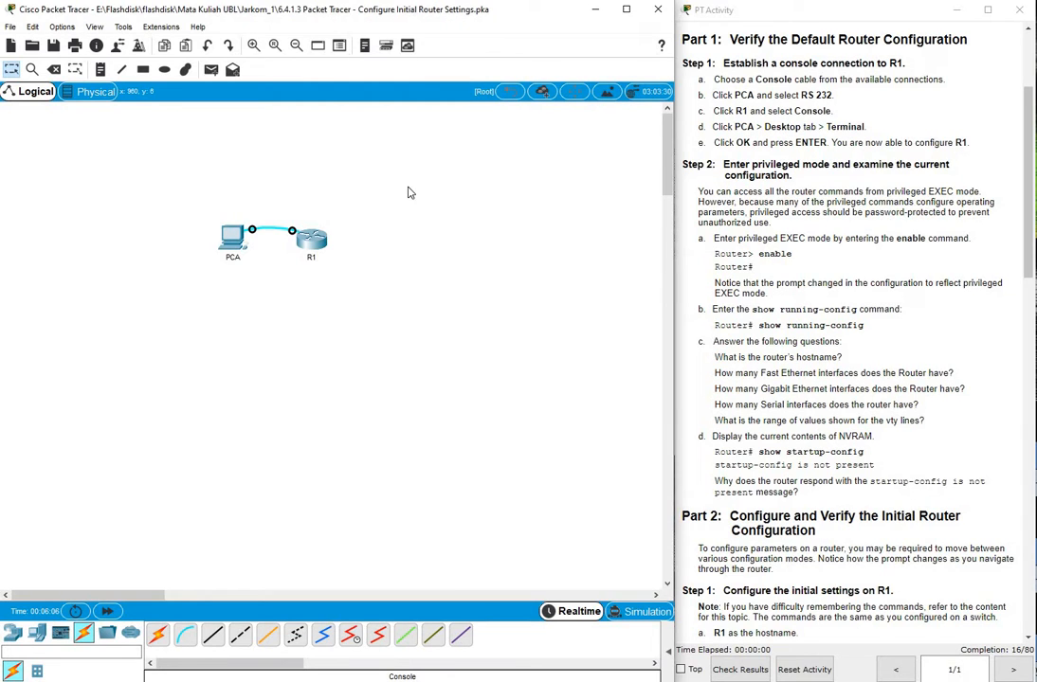
left_click(233, 236)
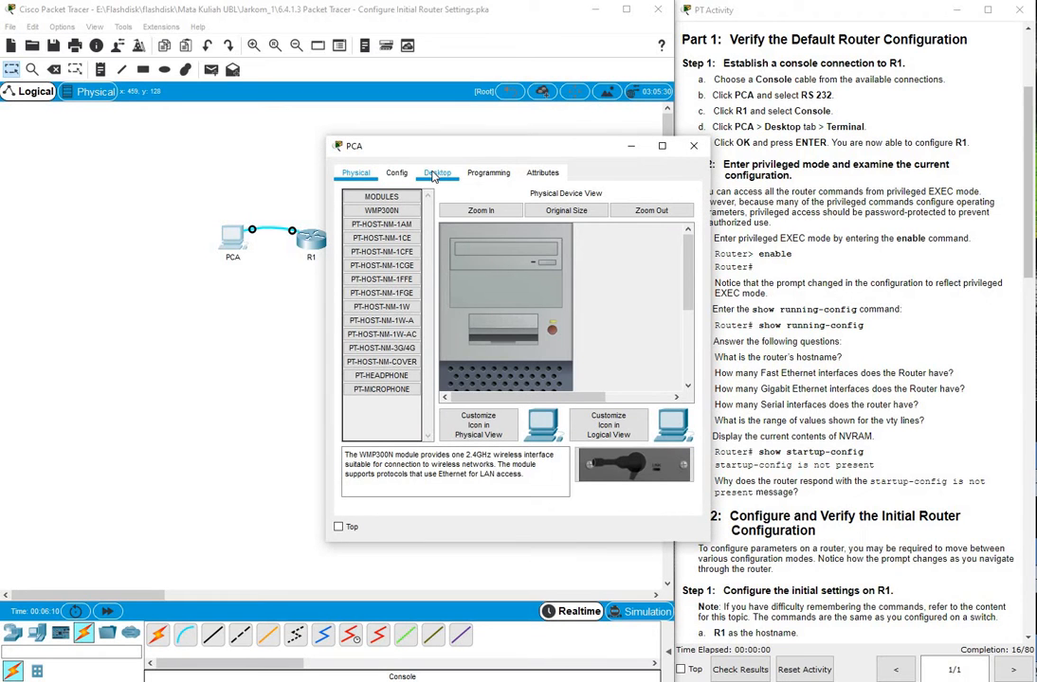
Open PCA's Terminal with default settings to reach R1's Router> prompt, enlarging the window
left_click(436, 173)
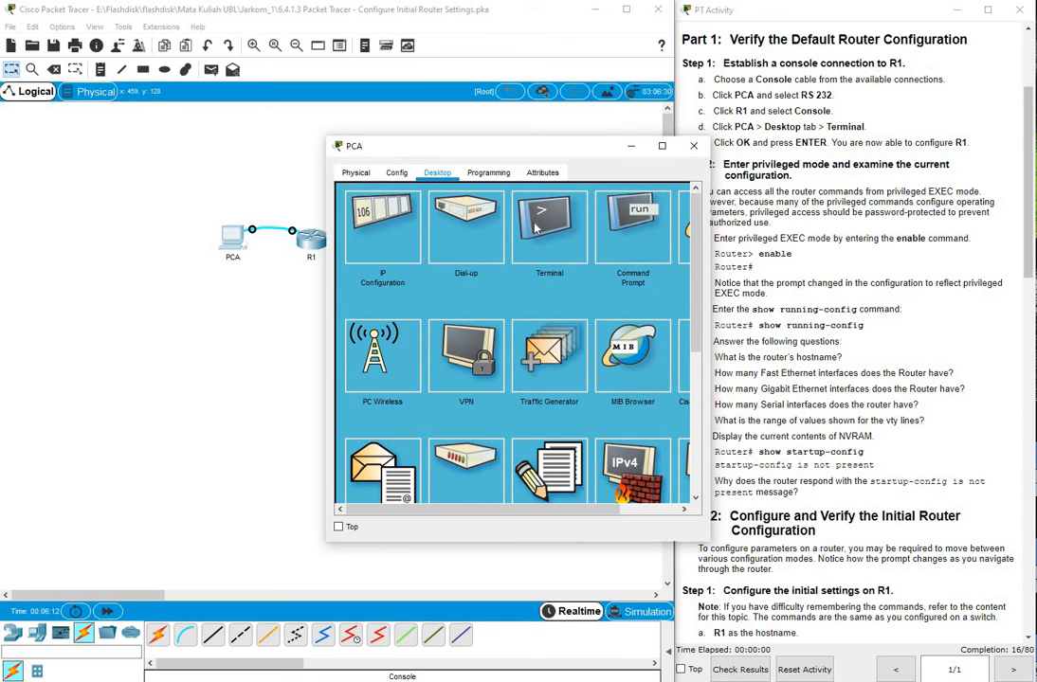
left_click(537, 226)
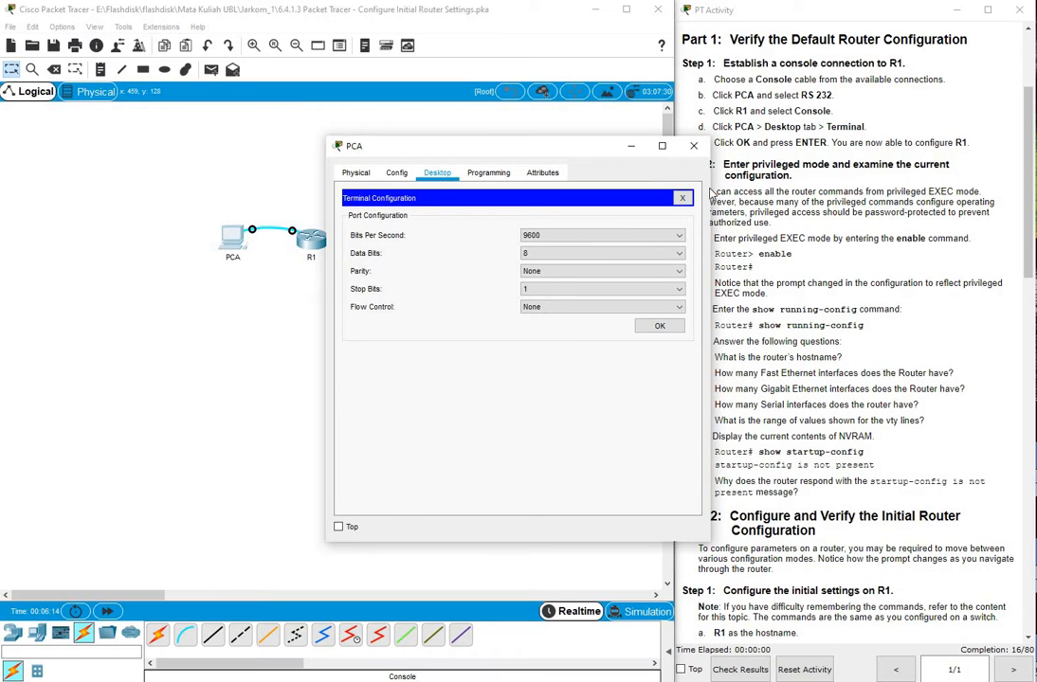
left_click(660, 326)
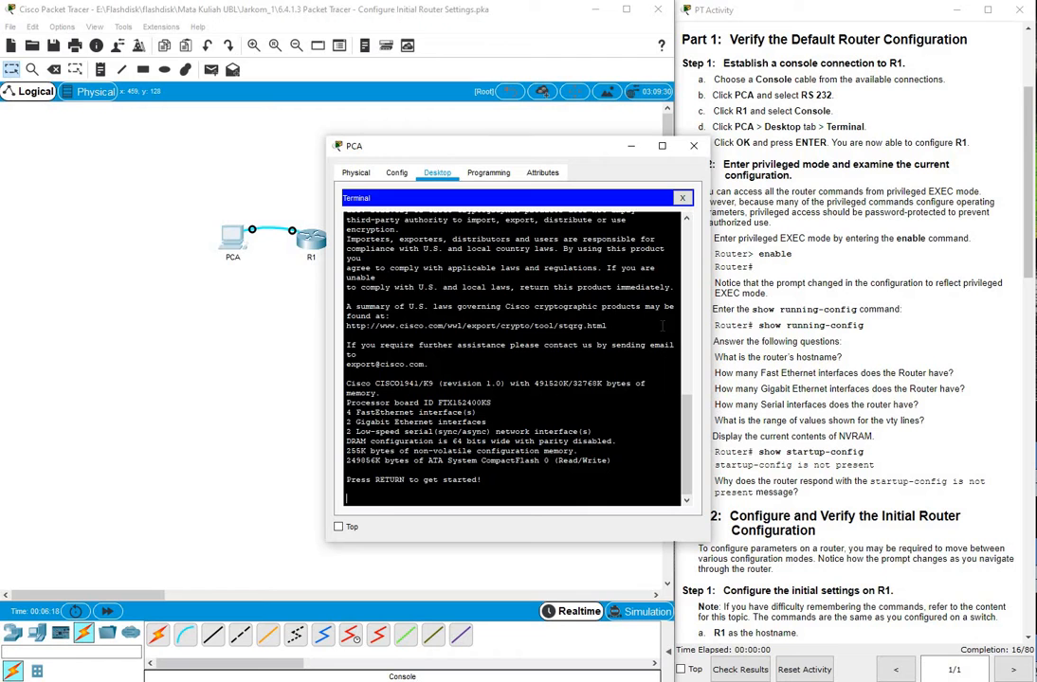
key("Return")
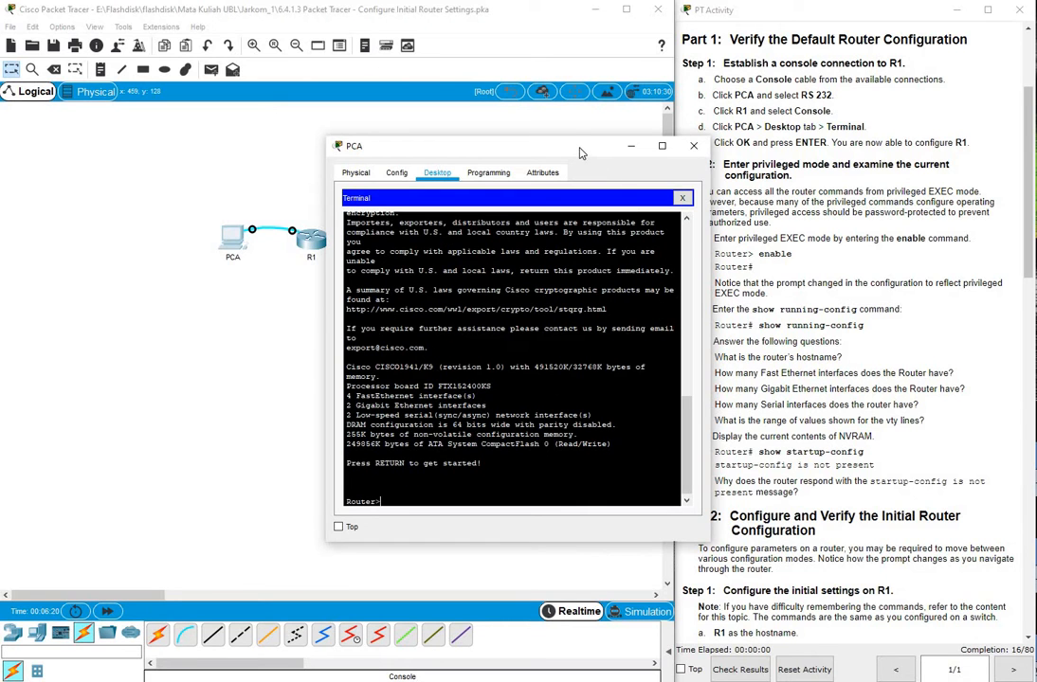
left_click_drag(583, 149, 546, 20)
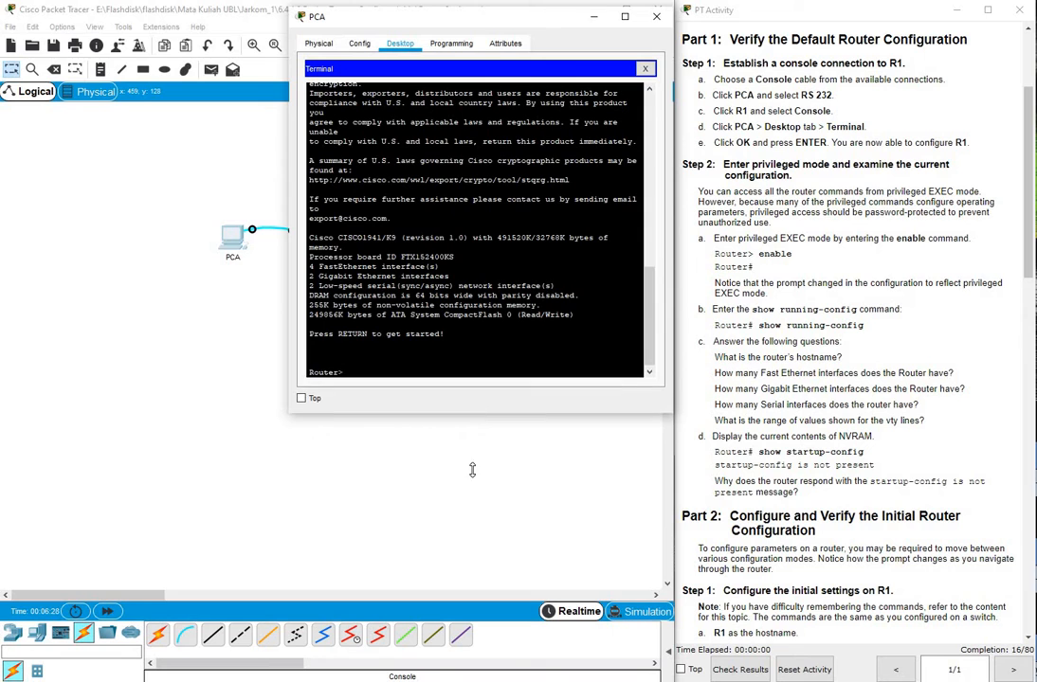
left_click_drag(479, 415, 464, 678)
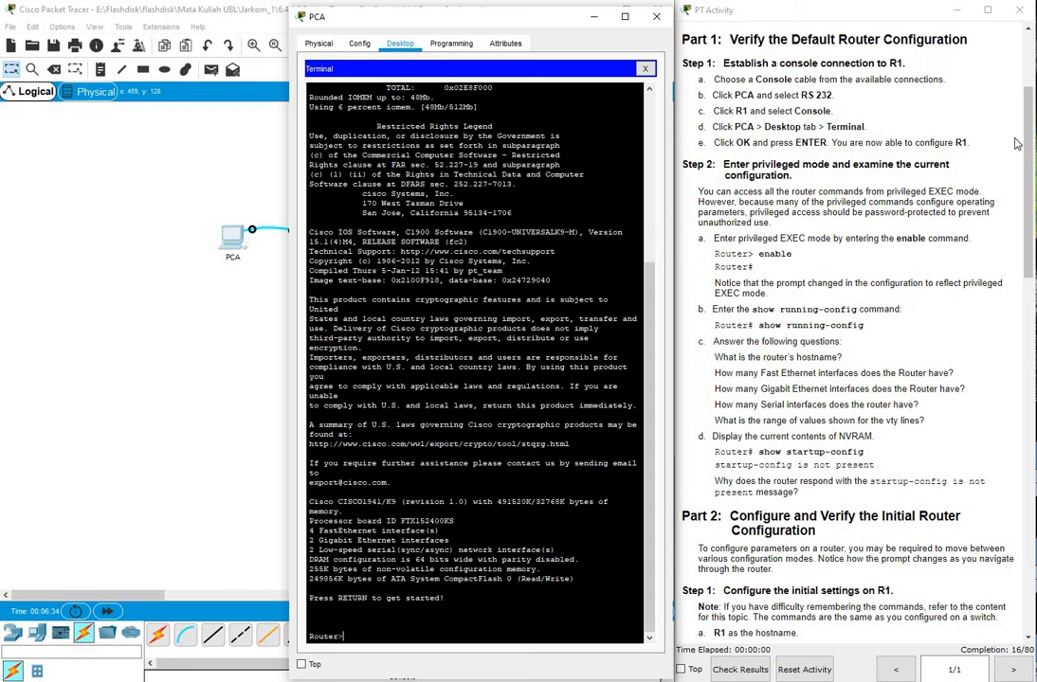
left_click_drag(1031, 140, 1025, 180)
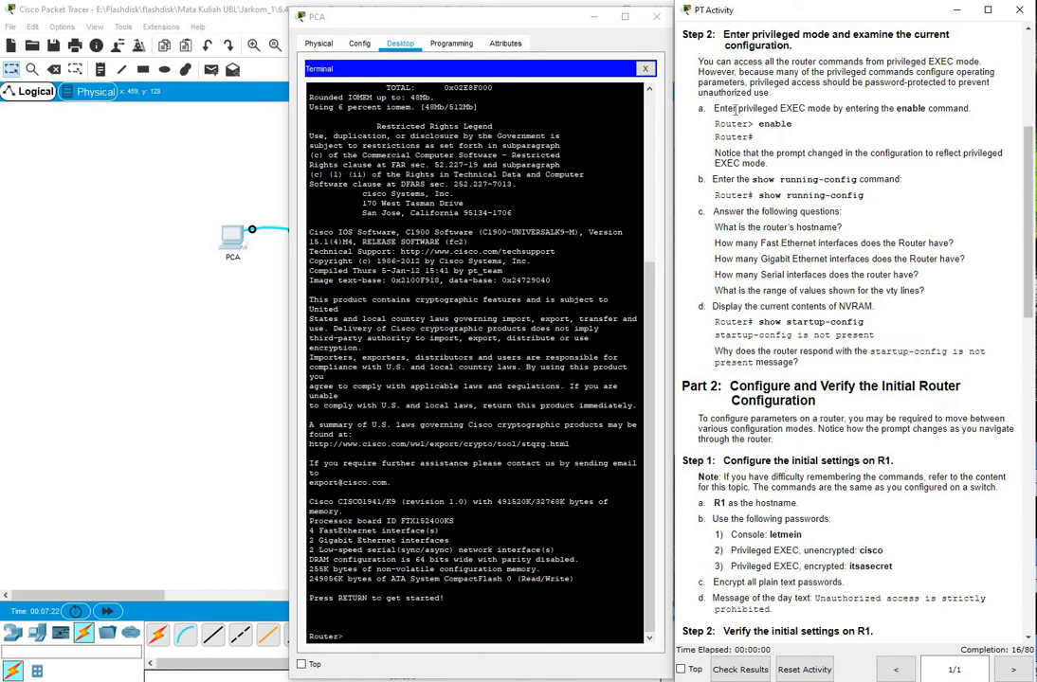
left_click(389, 636)
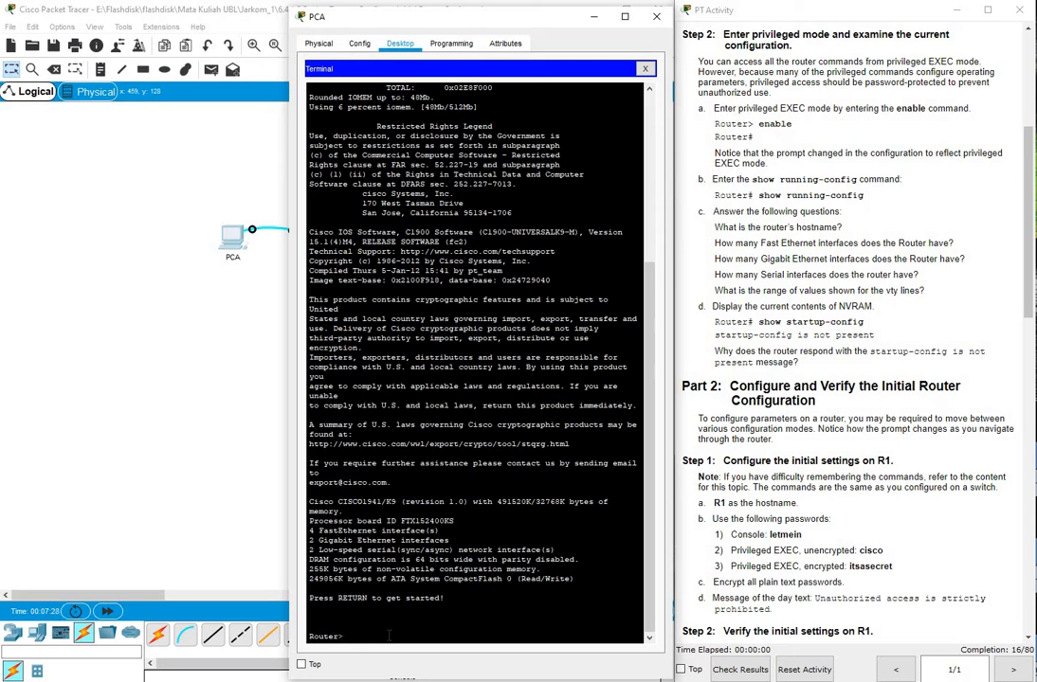
type("enable")
key("Return")
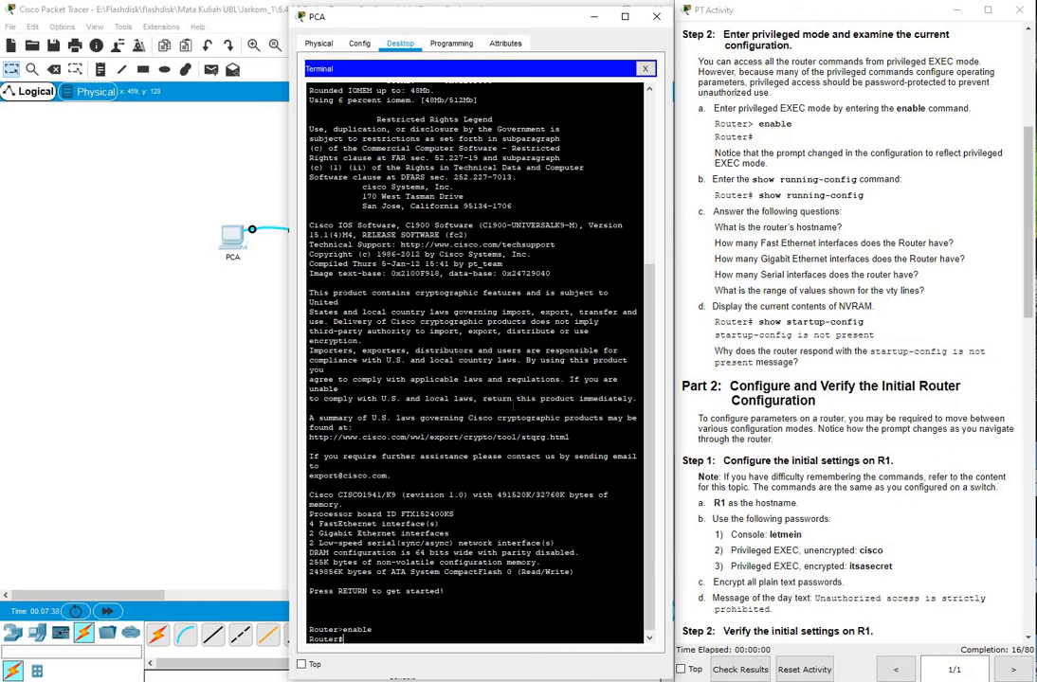
type("show running c")
key("BackSpace")
type("-config")
key("Return")
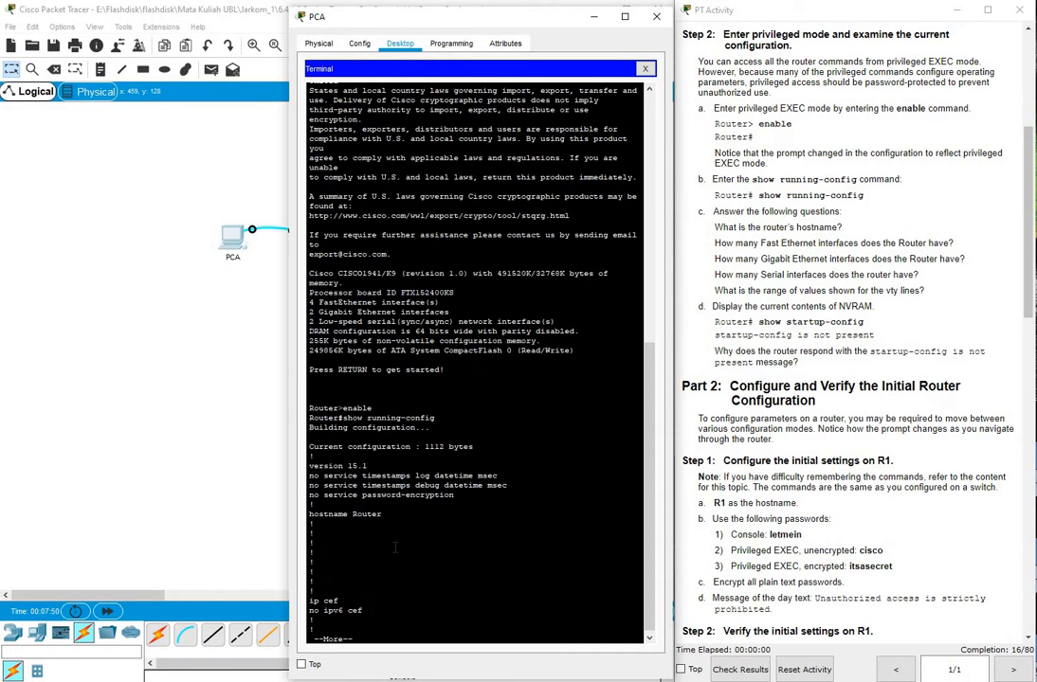
key("Return")
key("Return")
key("Return")
key("Return")
key("Return")
key("Return")
key("Return")
key("Return")
key("Return")
key("Return")
key("Return")
key("Return")
key("Return")
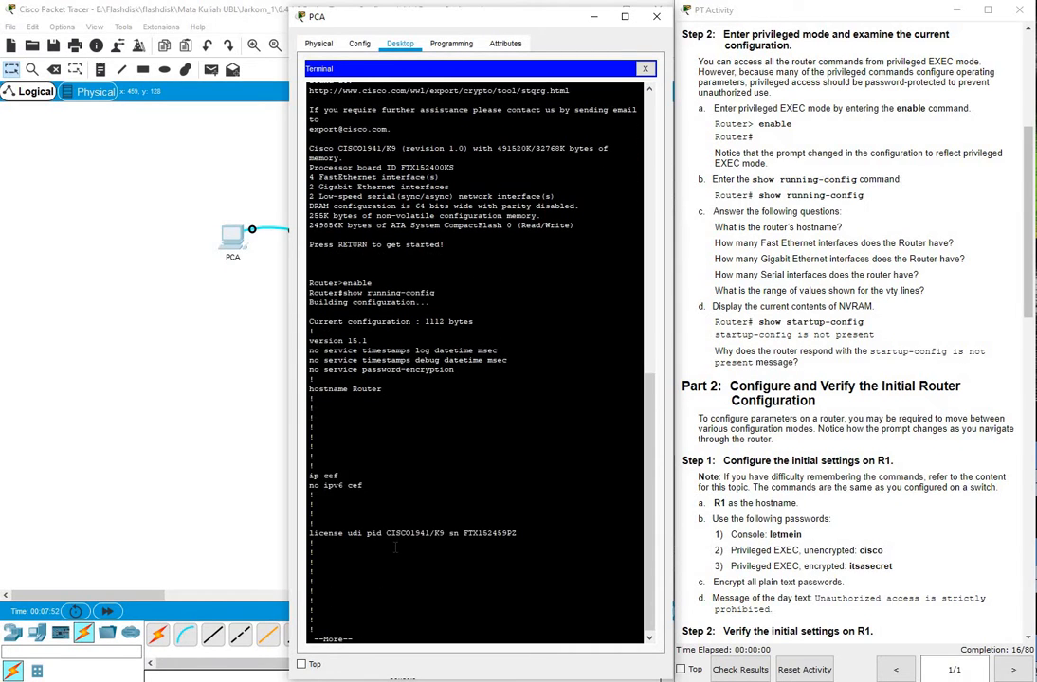
key("Return")
key("Return")
key("Return")
key("Return")
key("Return")
key("Return")
key("Return")
key("Return")
key("Return")
key("Return")
key("Return")
key("Return")
key("Return")
key("Return")
key("Return")
key("Return")
key("Return")
key("Return")
key("Return")
key("Return")
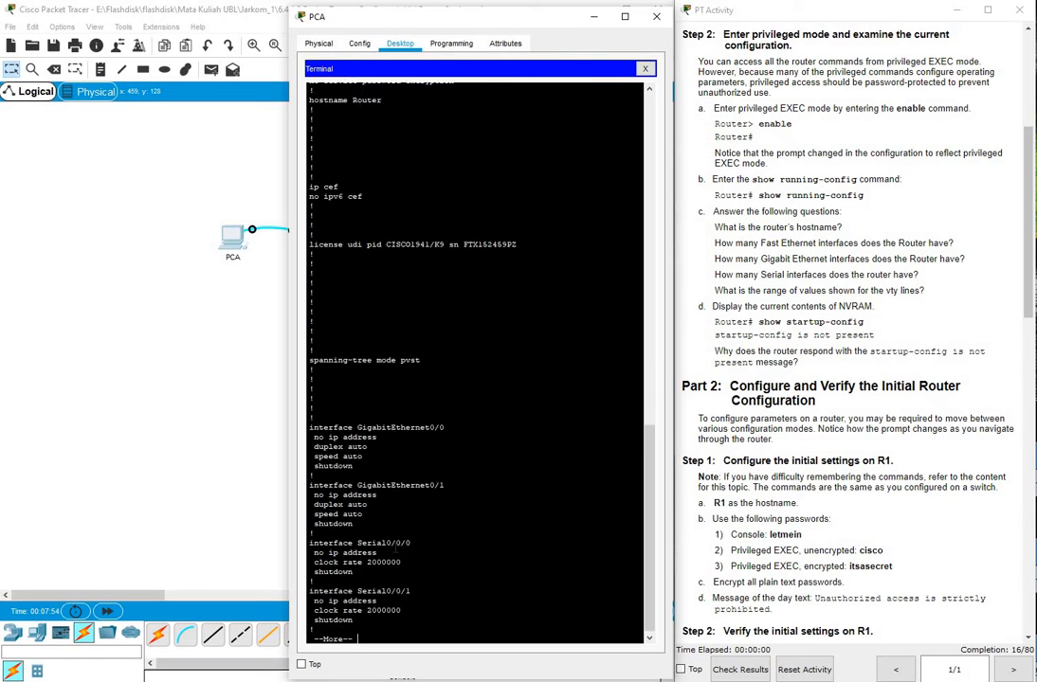
key("Return")
key("Return")
key("Return")
key("Return")
key("Return")
key("Return")
key("Return")
key("Return")
key("Return")
key("Return")
key("Return")
key("Return")
key("Return")
key("Return")
key("Return")
key("Return")
key("Return")
key("Return")
key("Return")
key("Return")
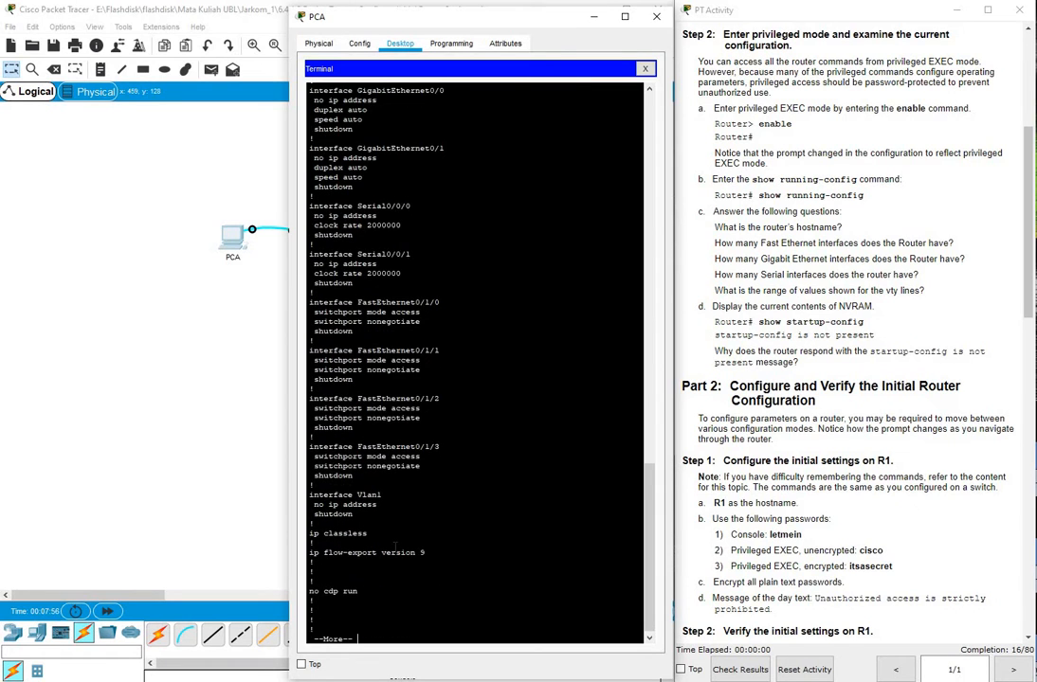
key("Return")
key("Return")
key("Return")
key("Return")
key("Return")
key("Return")
key("Return")
key("Return")
key("Return")
key("Return")
key("Return")
key("Return")
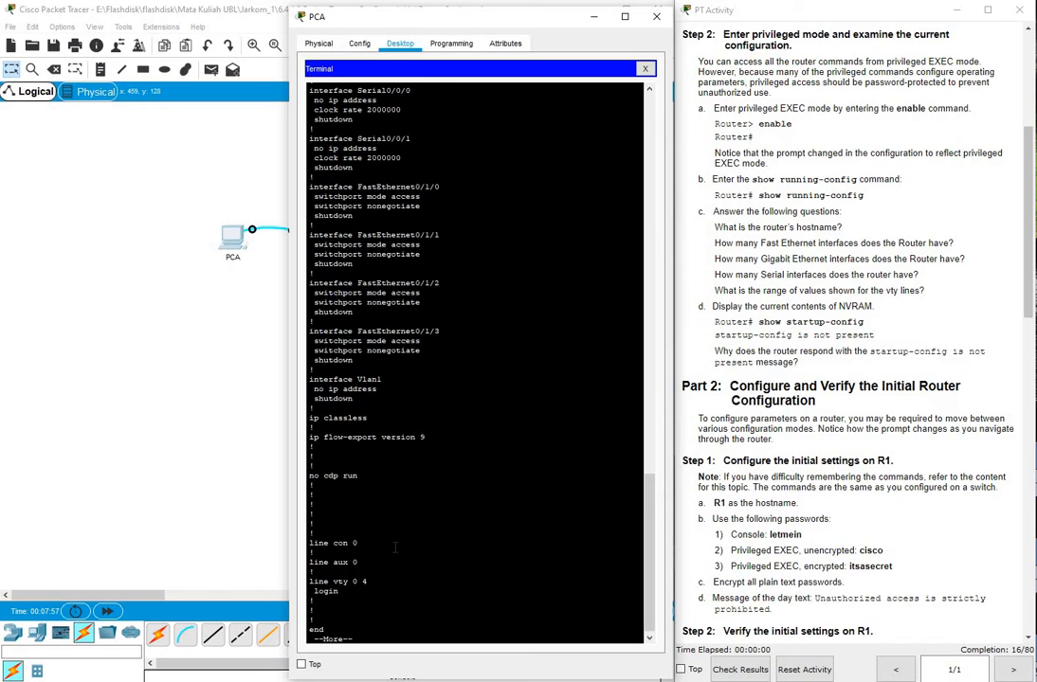
key("Return")
key("Return")
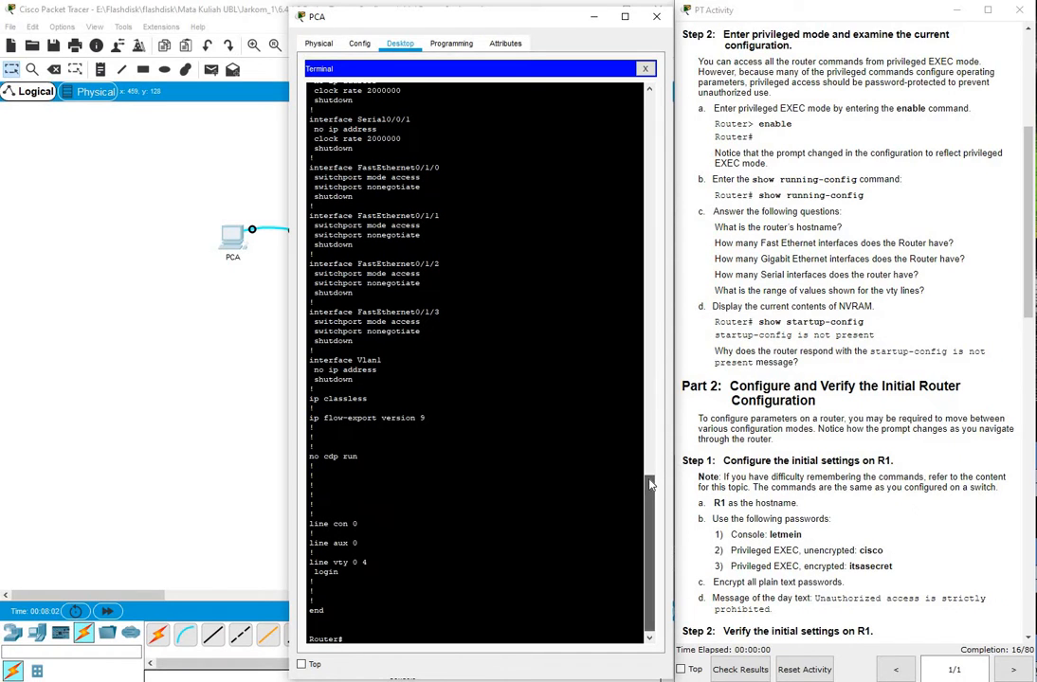
scroll(650, 485, "up", 5)
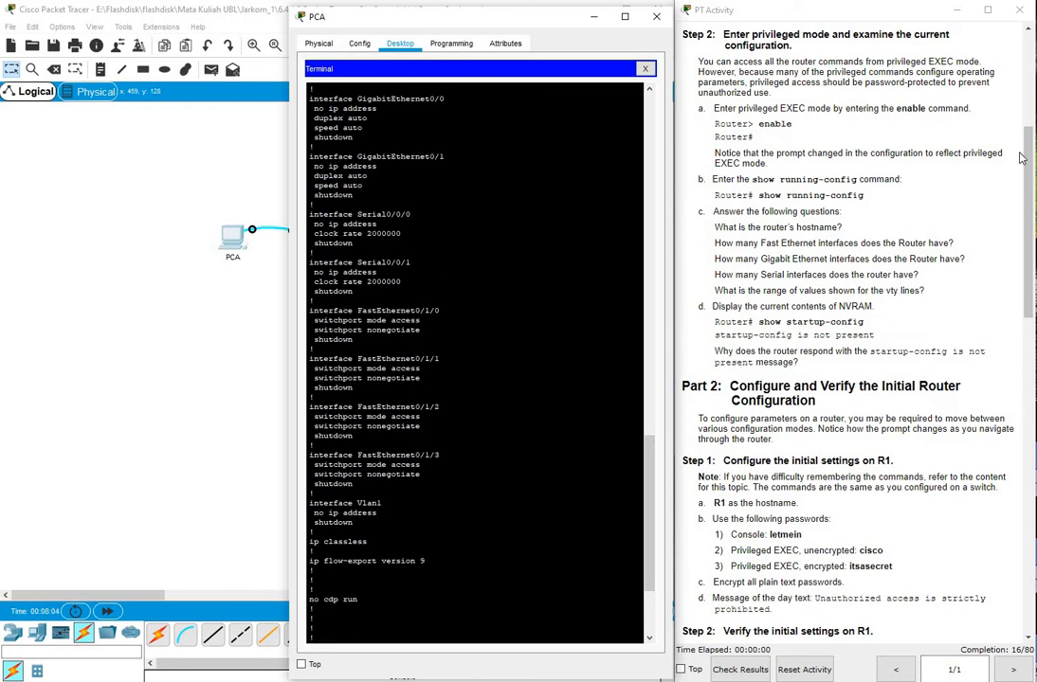
scroll(1028, 180, "down", 2)
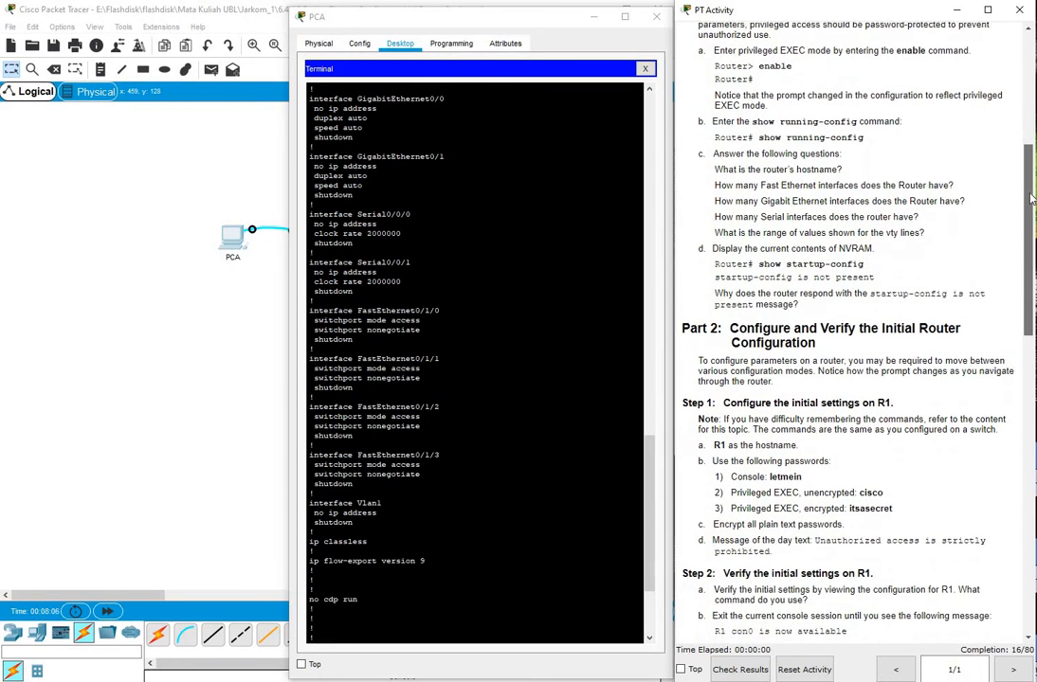
scroll(1032, 197, "down", 4)
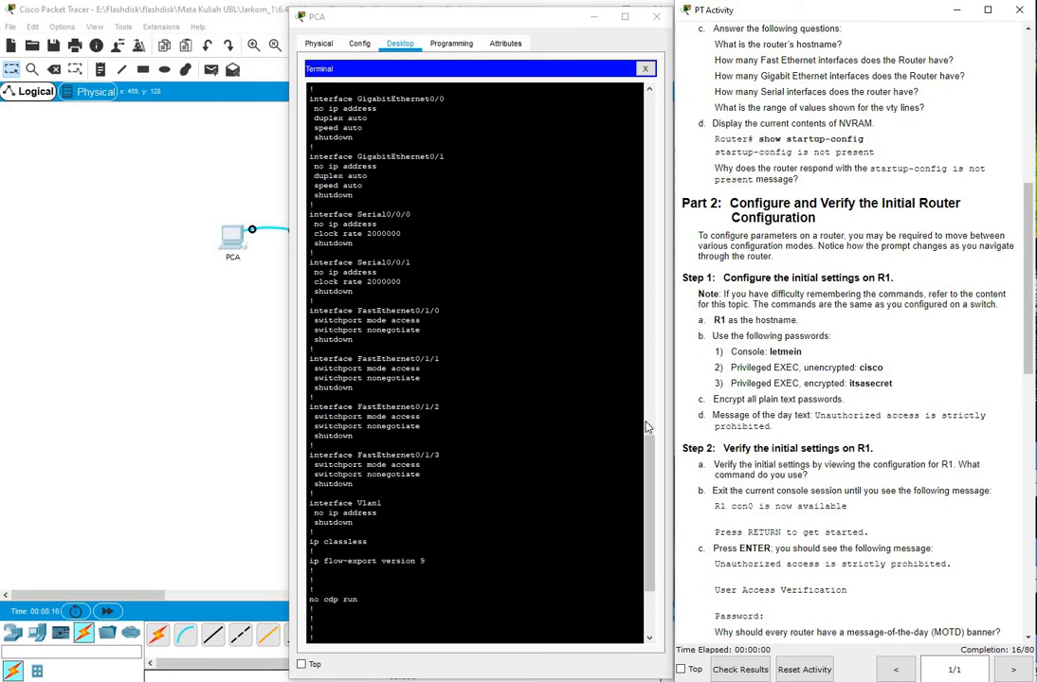
left_click_drag(648, 460, 642, 290)
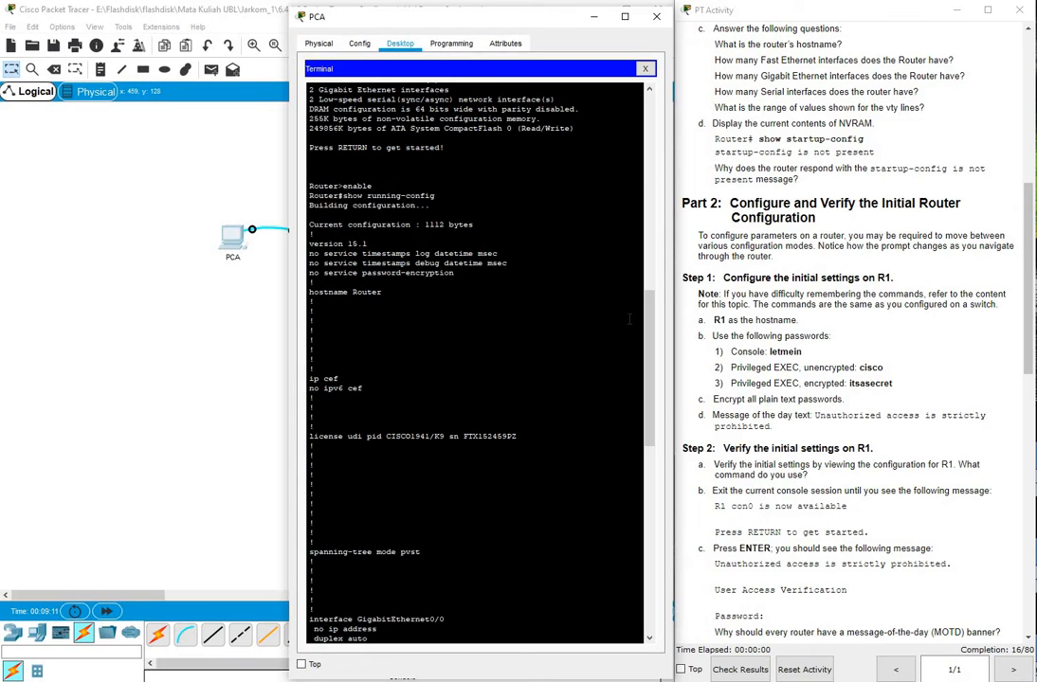
left_click_drag(650, 325, 640, 488)
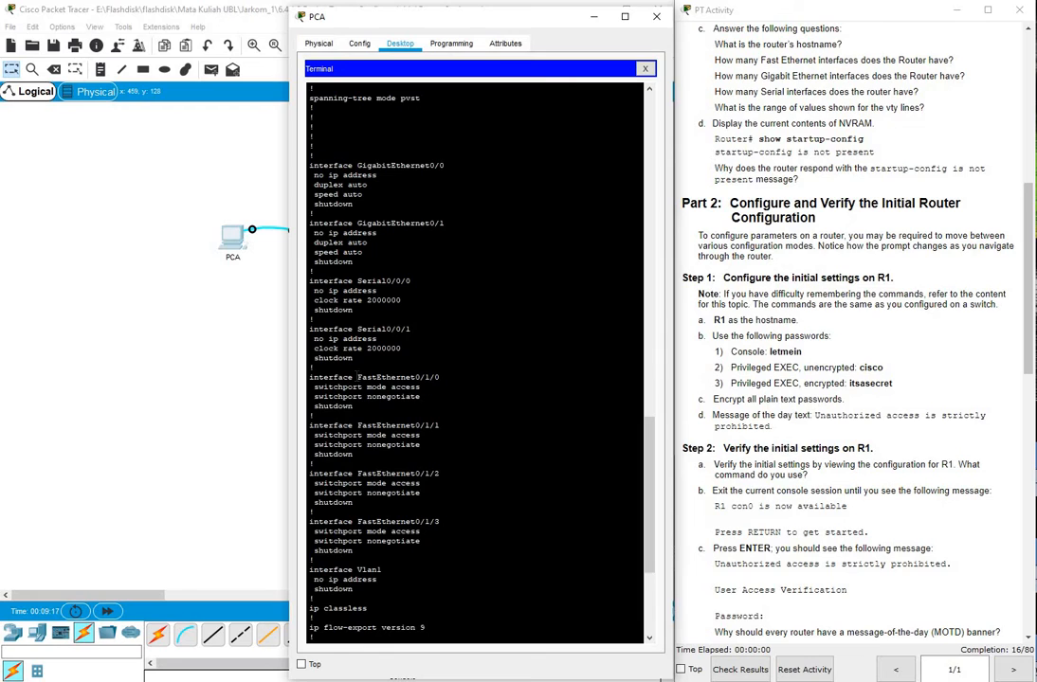
left_click_drag(358, 377, 425, 377)
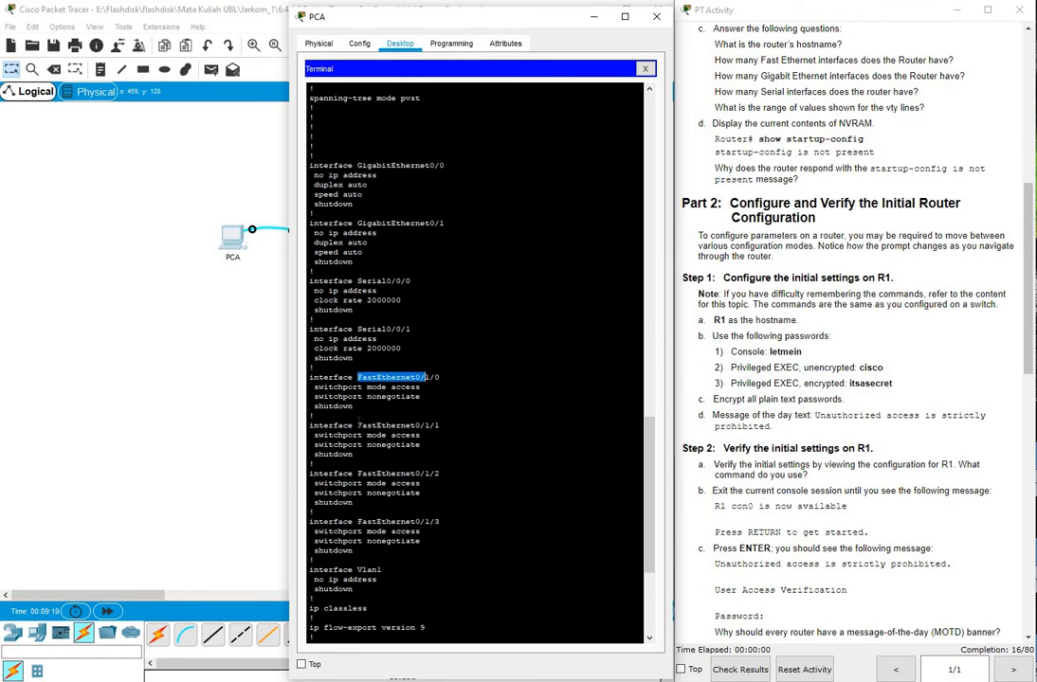
left_click(360, 422)
left_click_drag(357, 426, 427, 425)
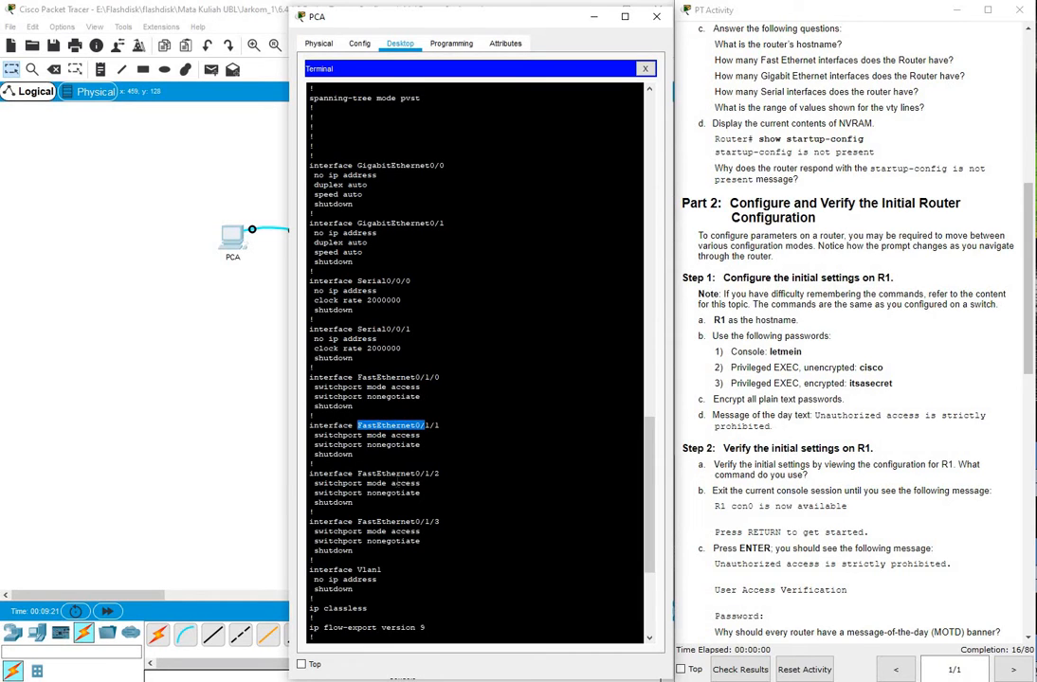
left_click_drag(357, 474, 425, 474)
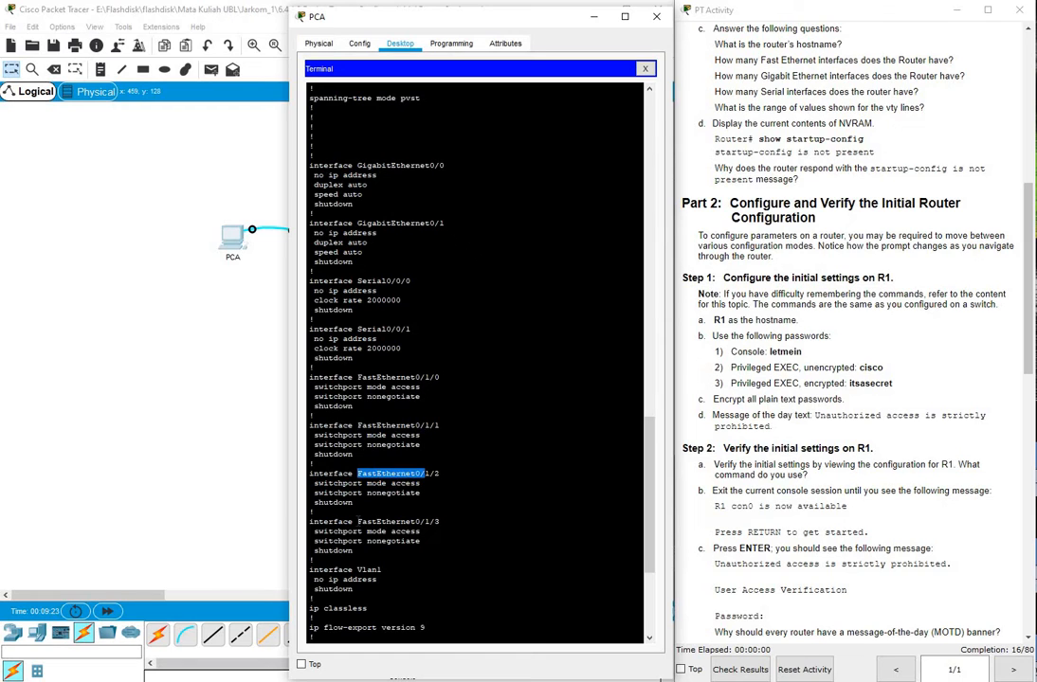
left_click_drag(357, 521, 414, 521)
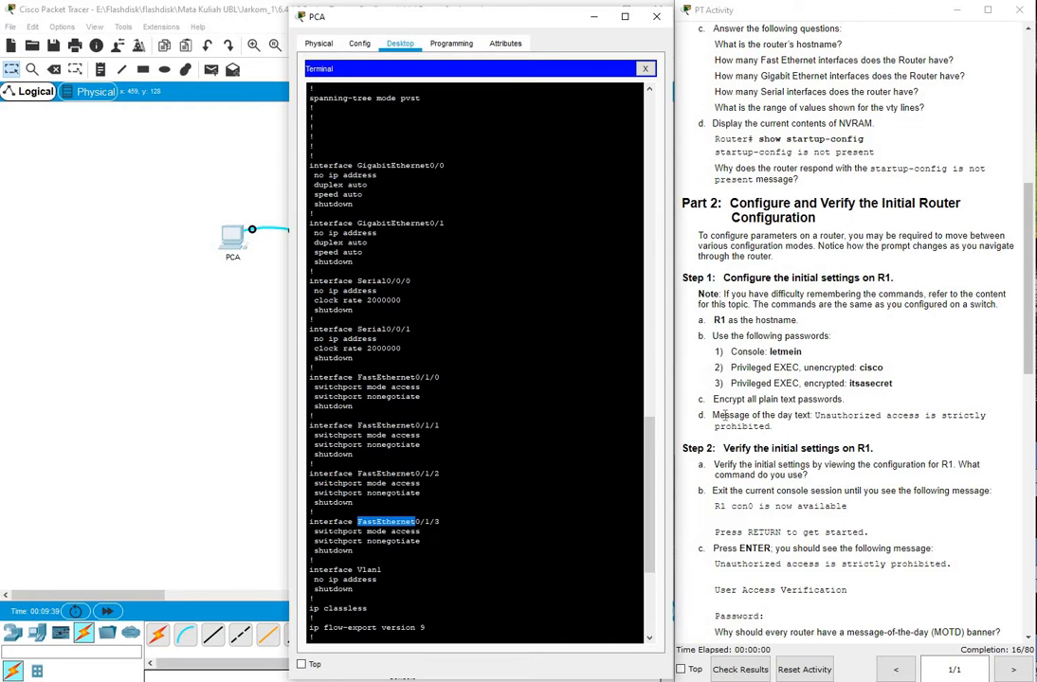
scroll(650, 465, "up", 3)
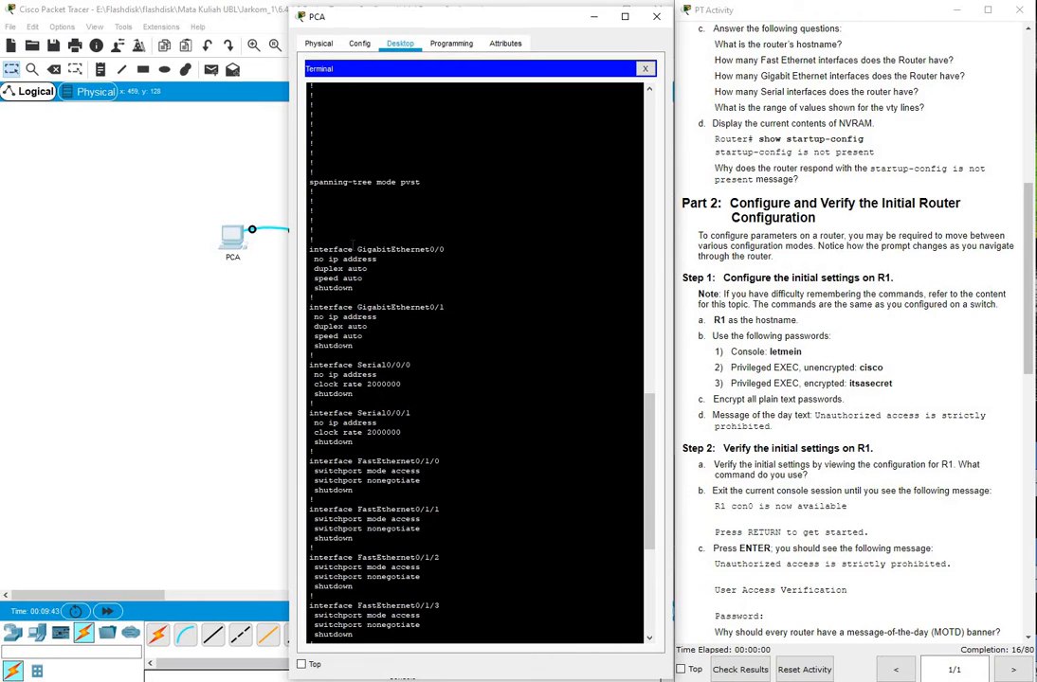
left_click_drag(353, 249, 445, 249)
left_click_drag(445, 306, 368, 307)
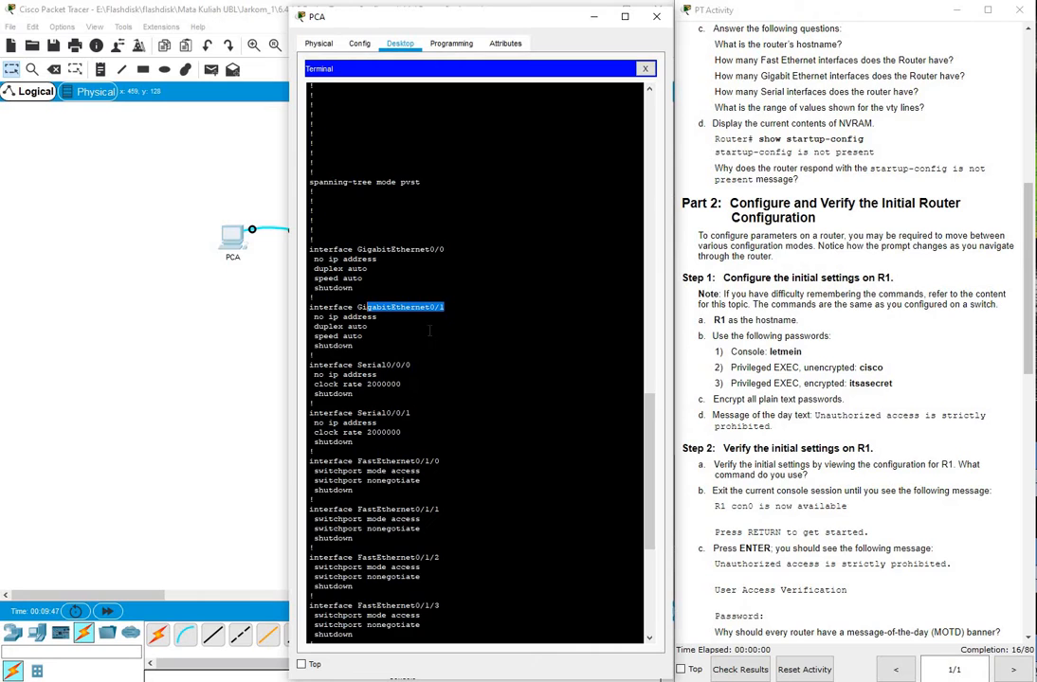
left_click(361, 309)
left_click_drag(411, 365, 349, 364)
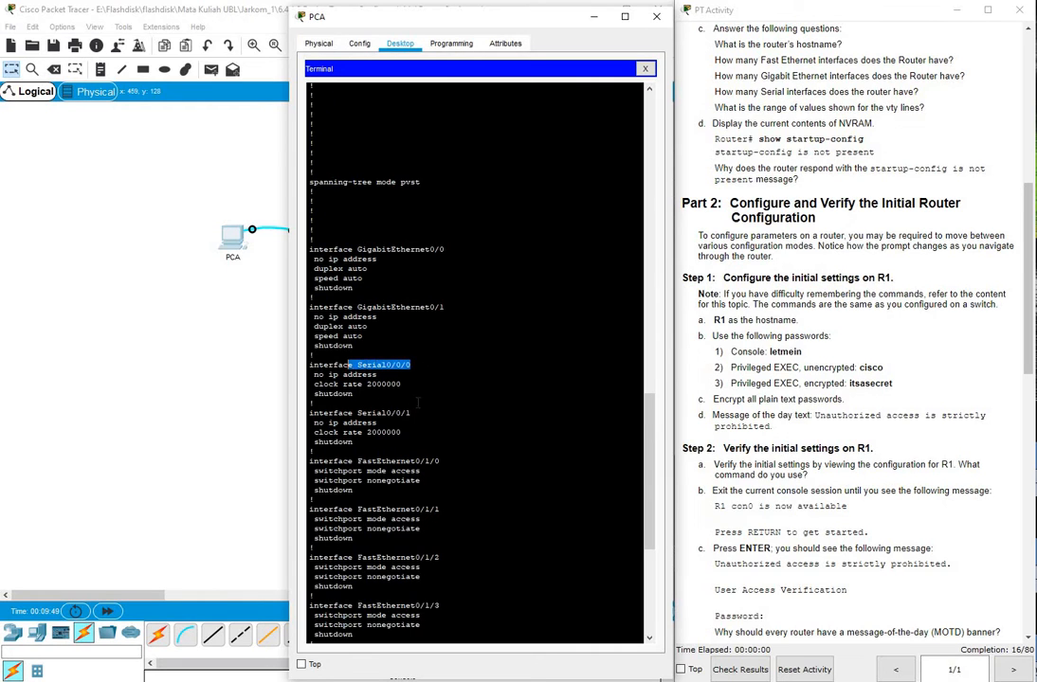
left_click_drag(415, 413, 367, 414)
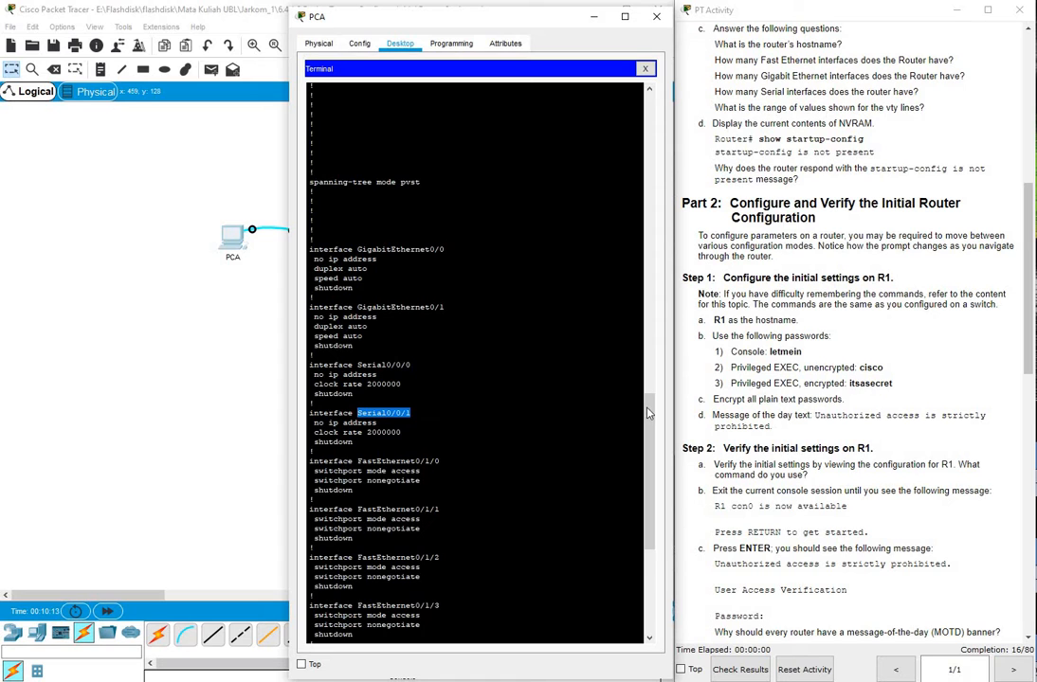
scroll(504, 548, "down", 10)
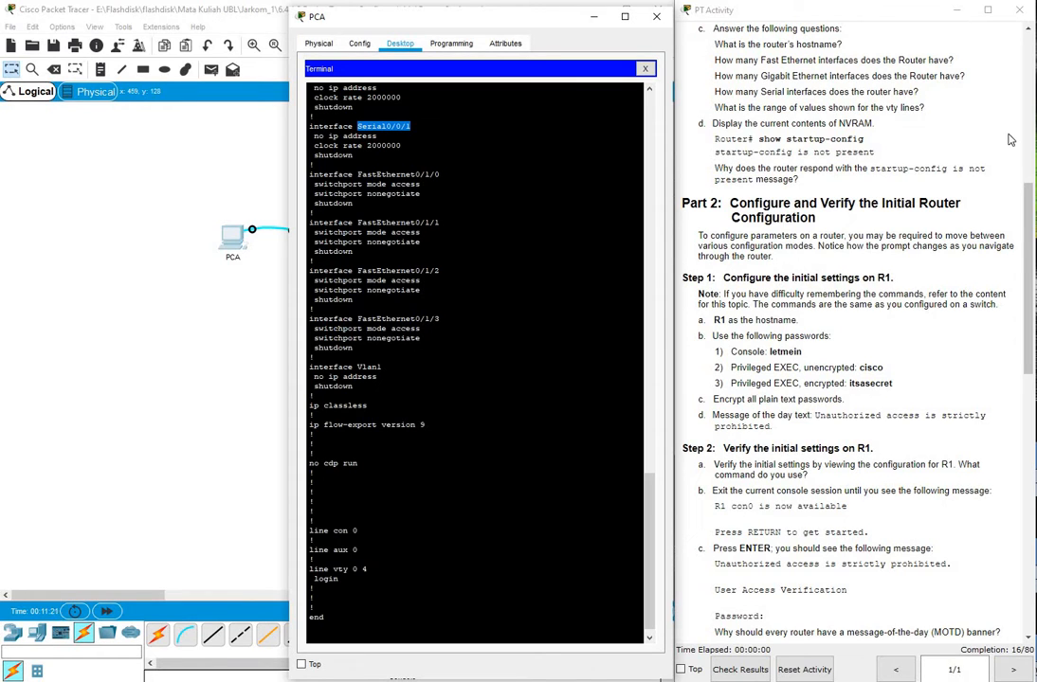
left_click_drag(1031, 190, 1031, 223)
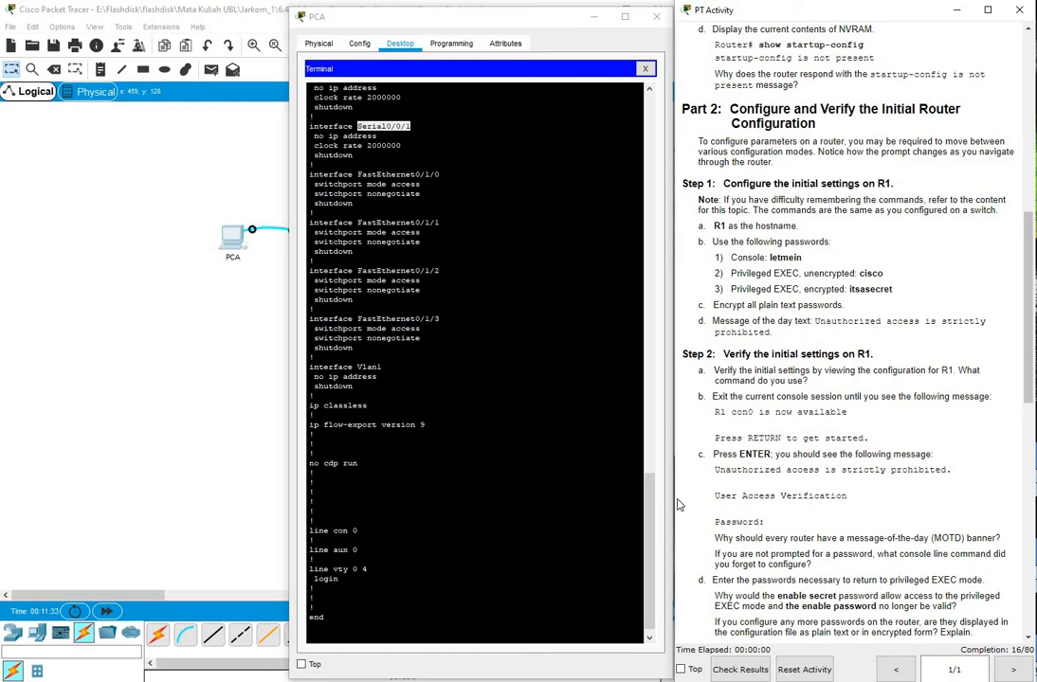
Run show startup-config on R1, confirming no startup-config exists in NVRAM
left_click_drag(650, 536, 649, 551)
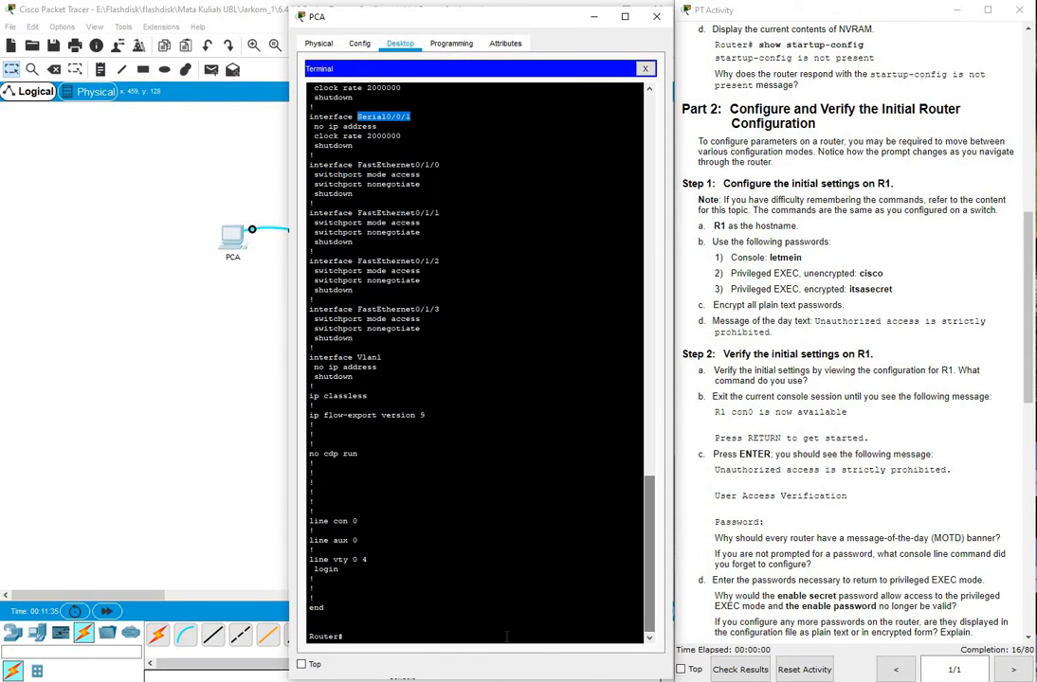
left_click(507, 637)
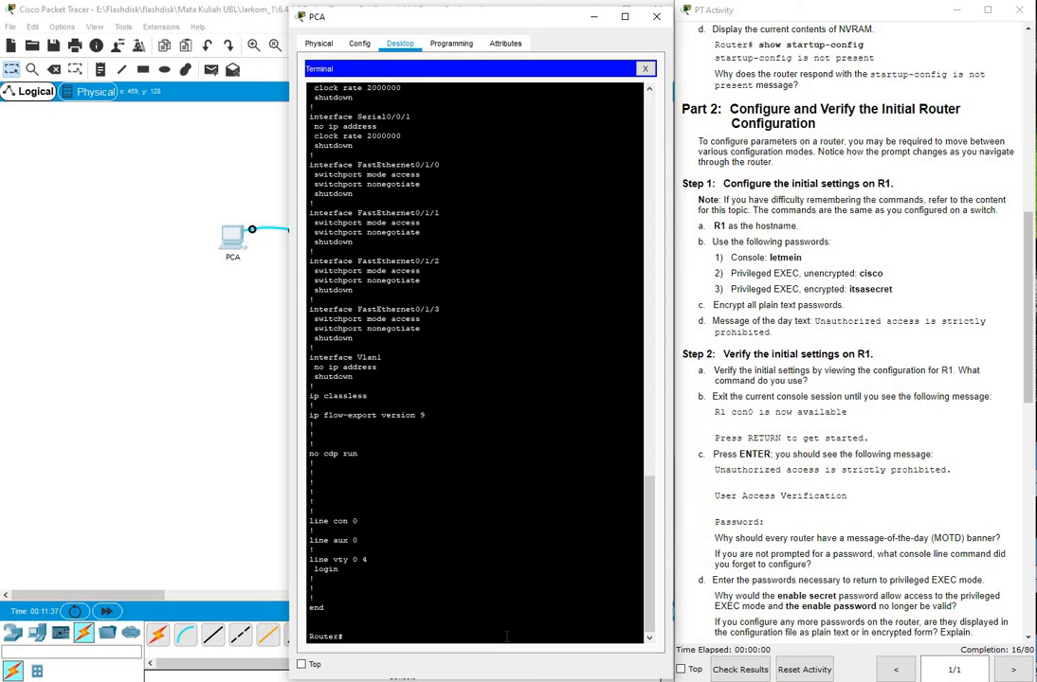
type("show startup-config")
key("Return")
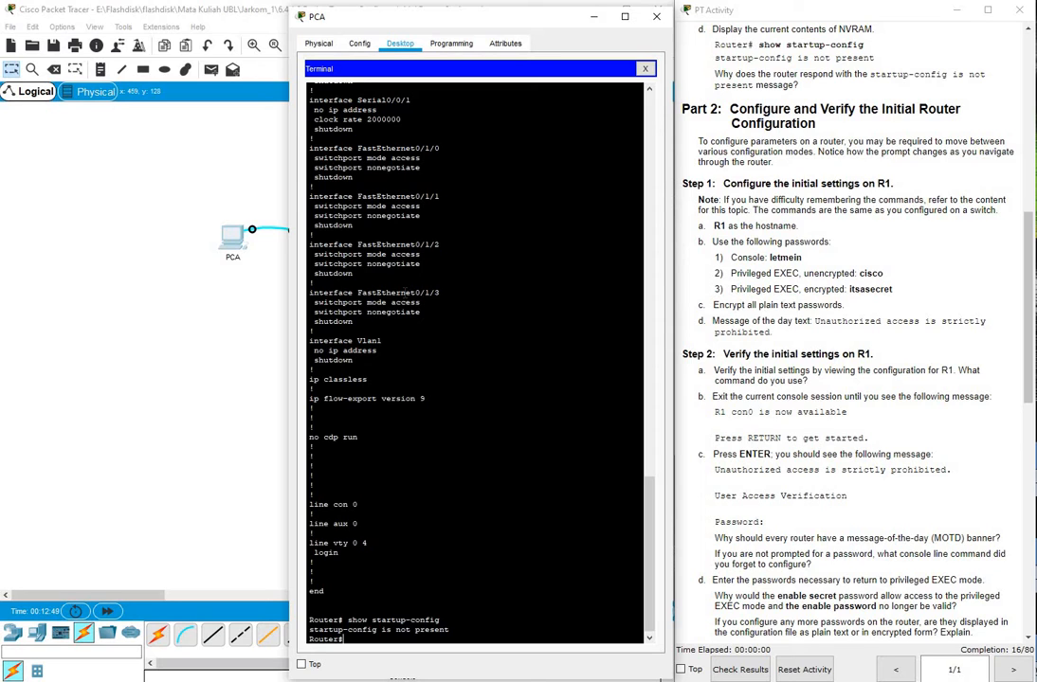
Copy running-config to startup-config on R1, accepting the default destination filename
type("copy running-config startup")
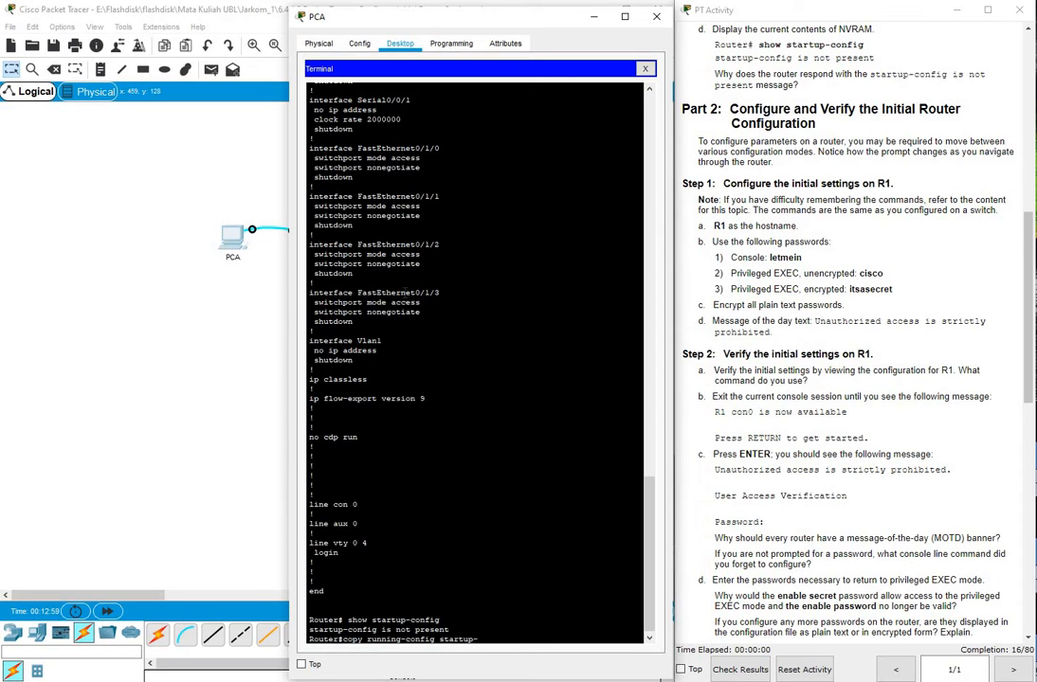
type("-config")
key("Return")
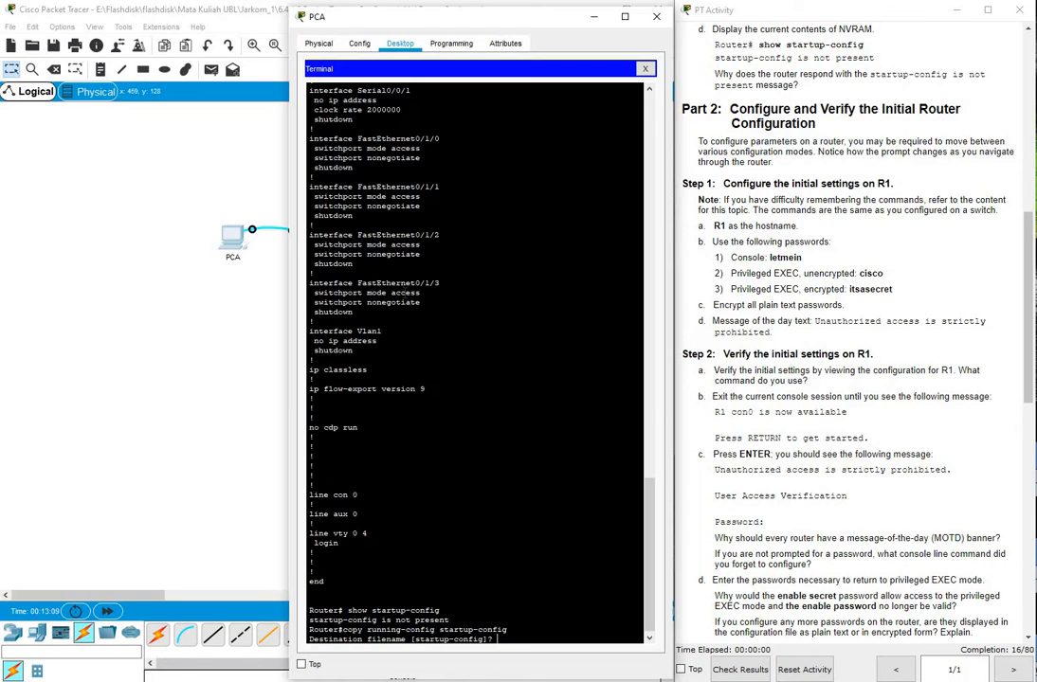
key("Return")
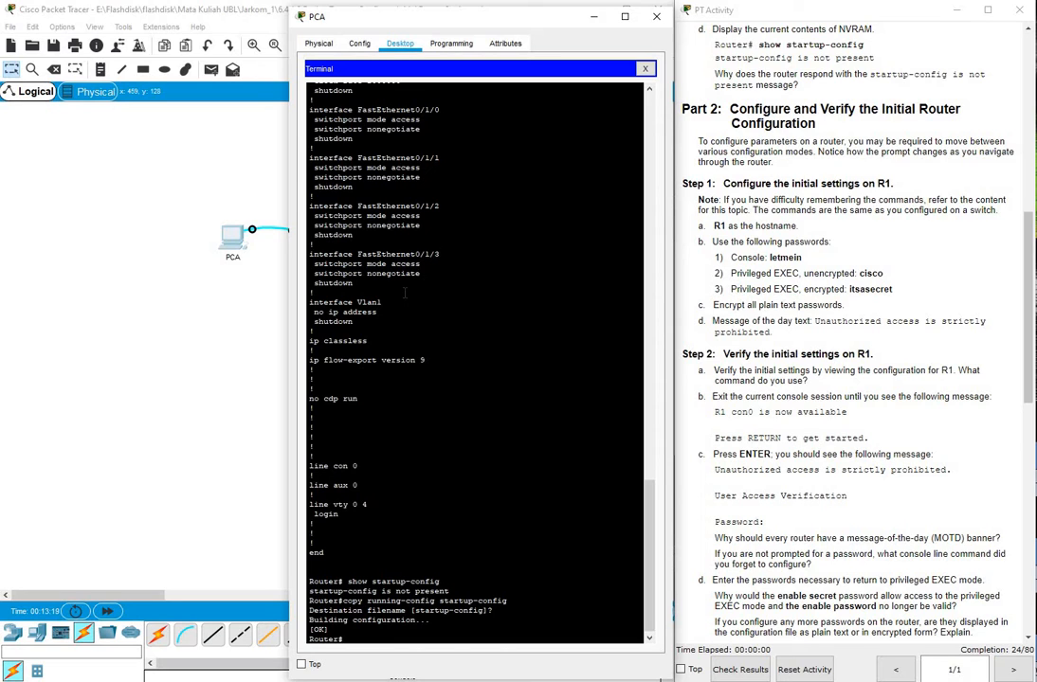
Display R1's saved startup configuration and page through it to the end
type("shoq")
type(" startup")
type("-config")
key("Return")
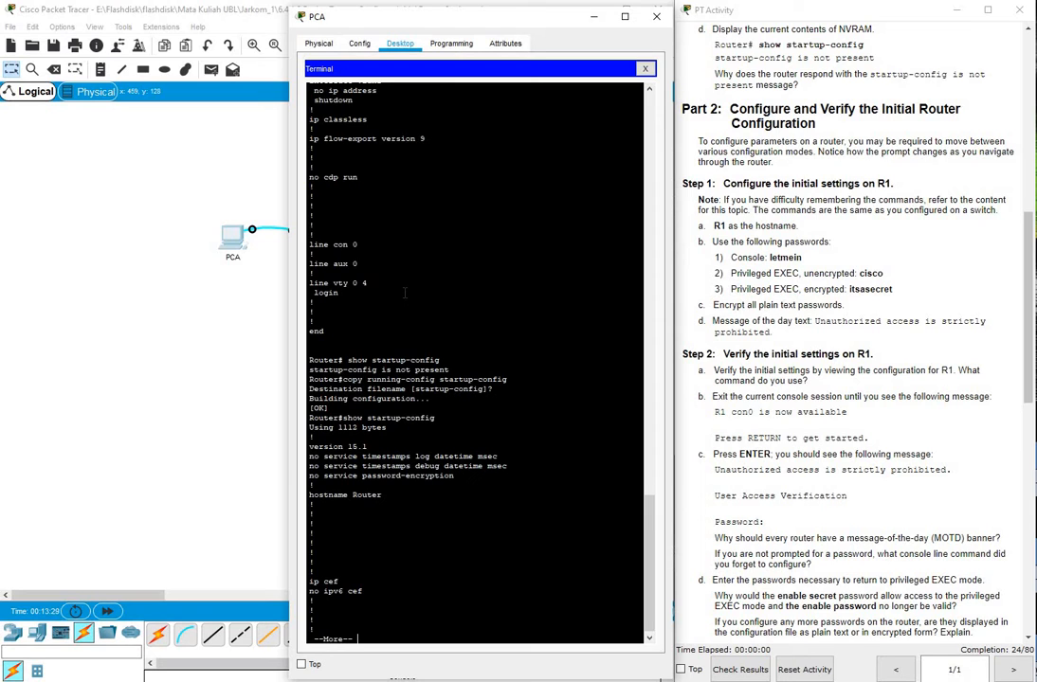
key("Return")
key("Return")
key("Return")
key("Return")
key("Return")
key("Return")
key("Return")
key("Return")
key("Return")
key("Return")
key("Return")
key("Return")
key("Return")
key("Return")
key("Return")
key("Return")
key("Return")
key("Return")
key("Return")
key("Return")
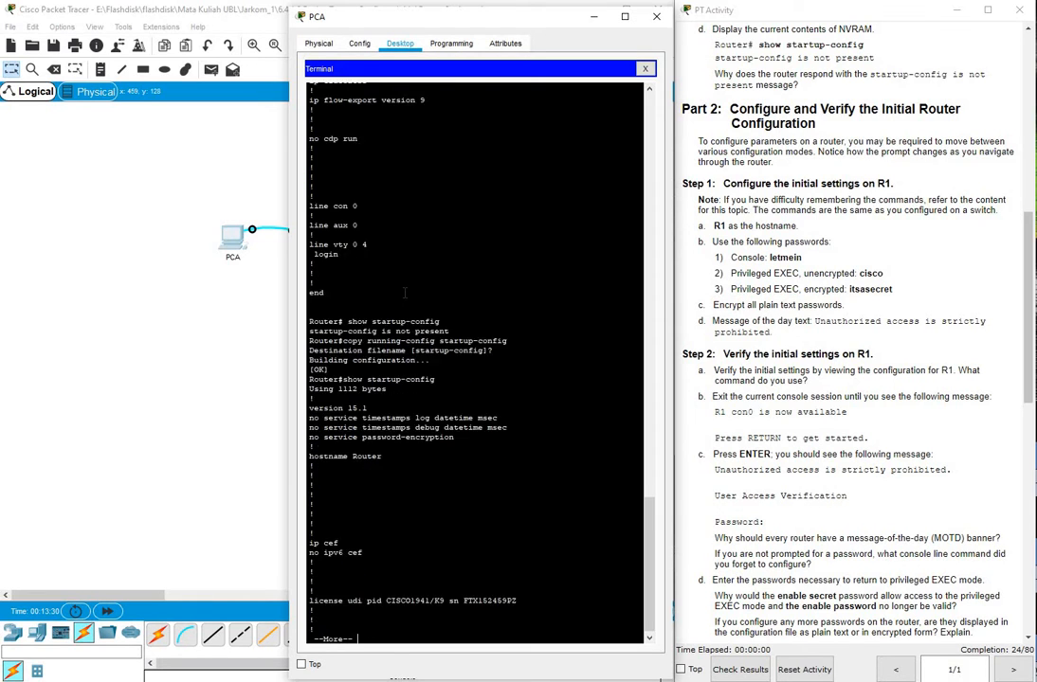
key("Return")
key("Return")
key("Return")
key("Return")
key("Return")
key("Return")
key("Return")
key("Return")
key("Return")
key("Return")
key("Return")
key("Return")
key("Return")
key("Return")
key("Return")
key("Return")
key("Return")
key("Return")
key("Return")
key("Return")
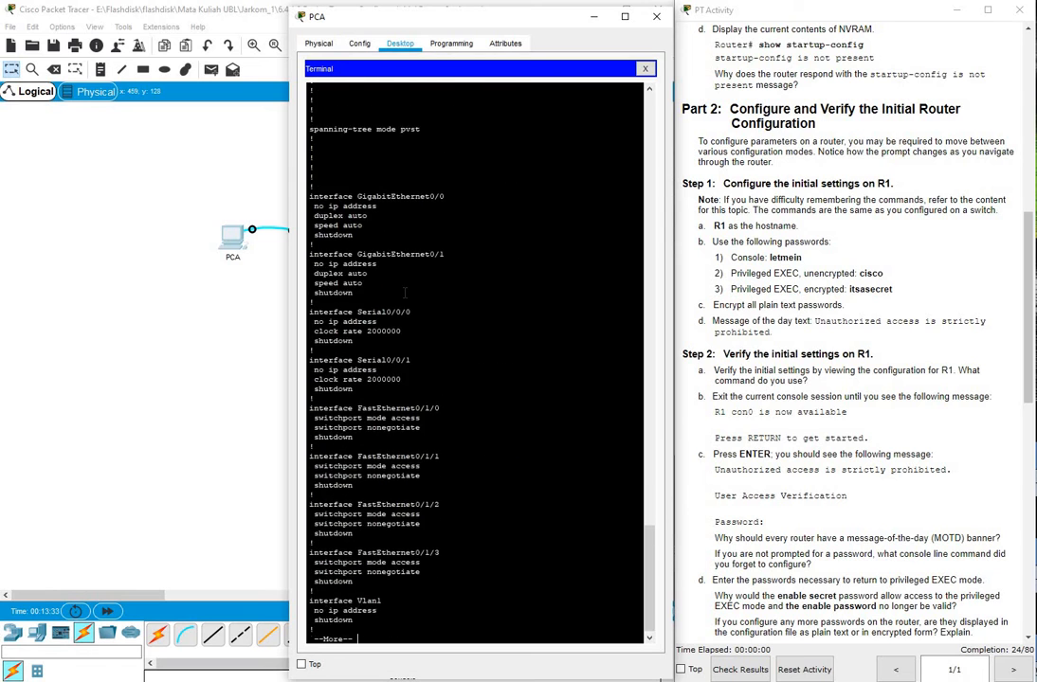
key("Return")
key("Return")
key("Return")
key("Return")
key("Return")
key("Return")
key("Return")
key("Return")
key("Return")
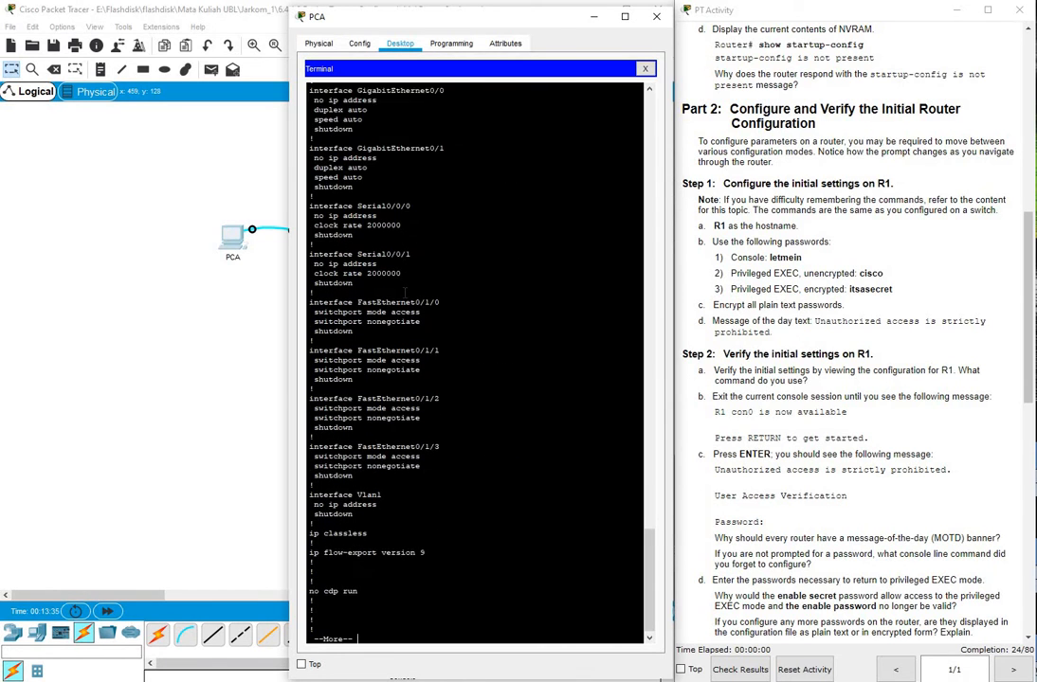
key("Return")
key("Return")
key("Return")
key("Return")
key("Return")
key("Return")
key("Return")
key("Return")
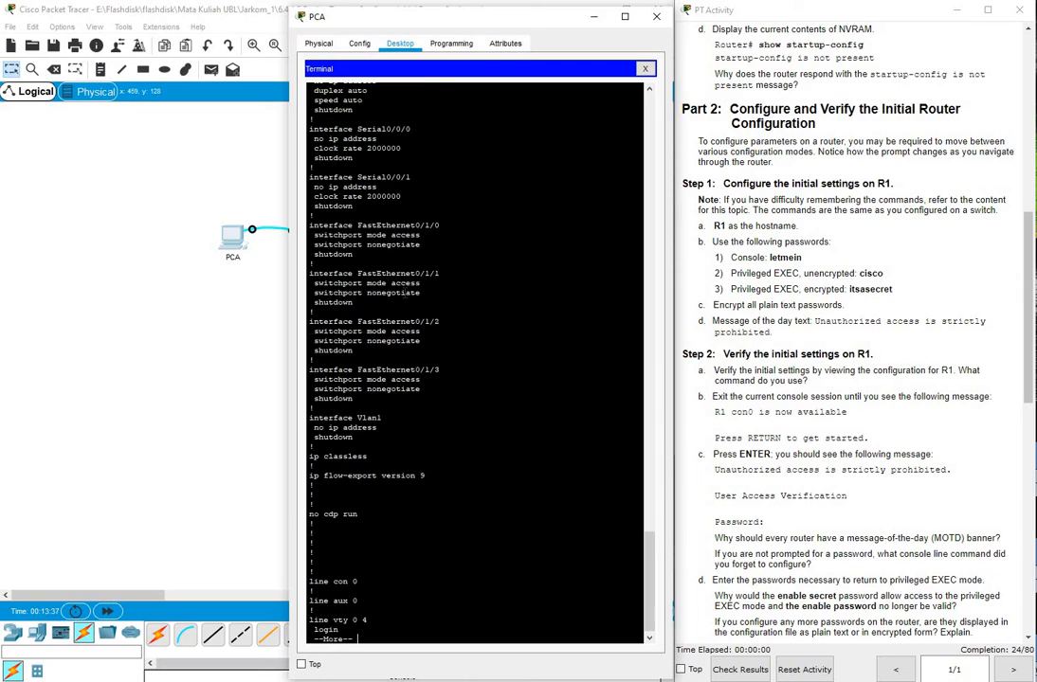
key("Return")
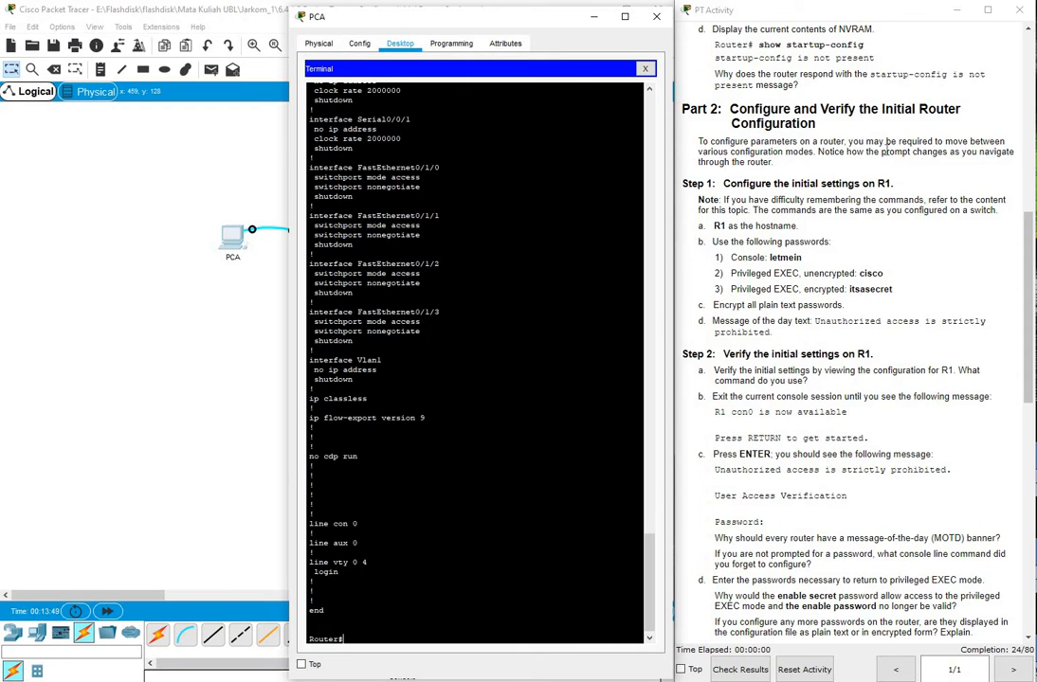
Read further down the lab instructions, then return to PCA's terminal at Router#
left_click(962, 126)
scroll(962, 126, "down", 1)
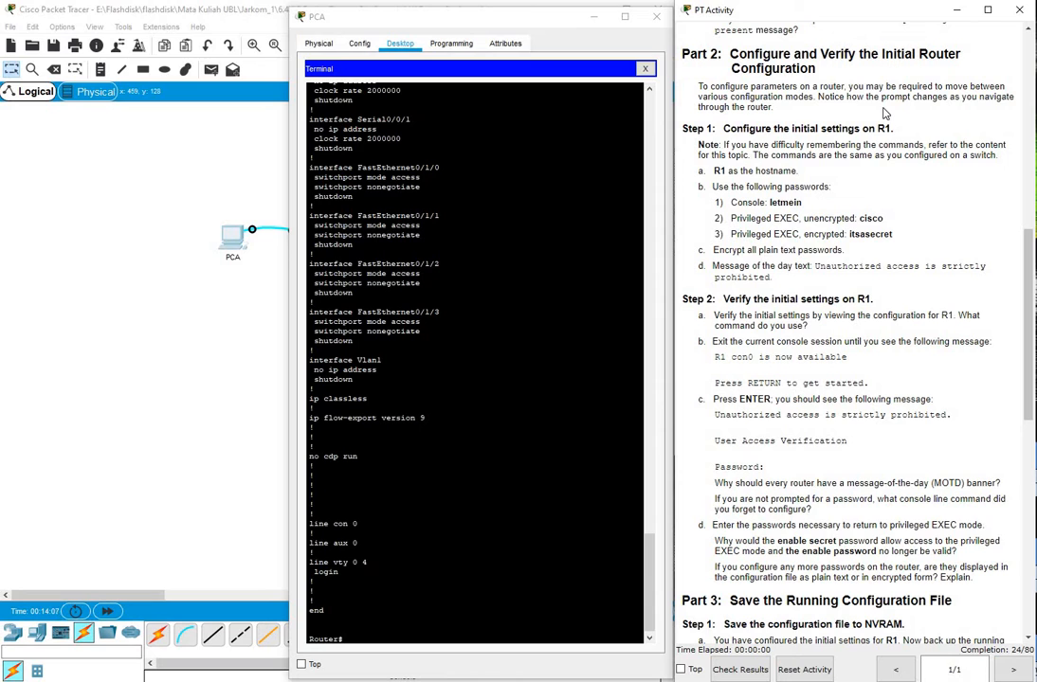
scroll(896, 134, "down", 1)
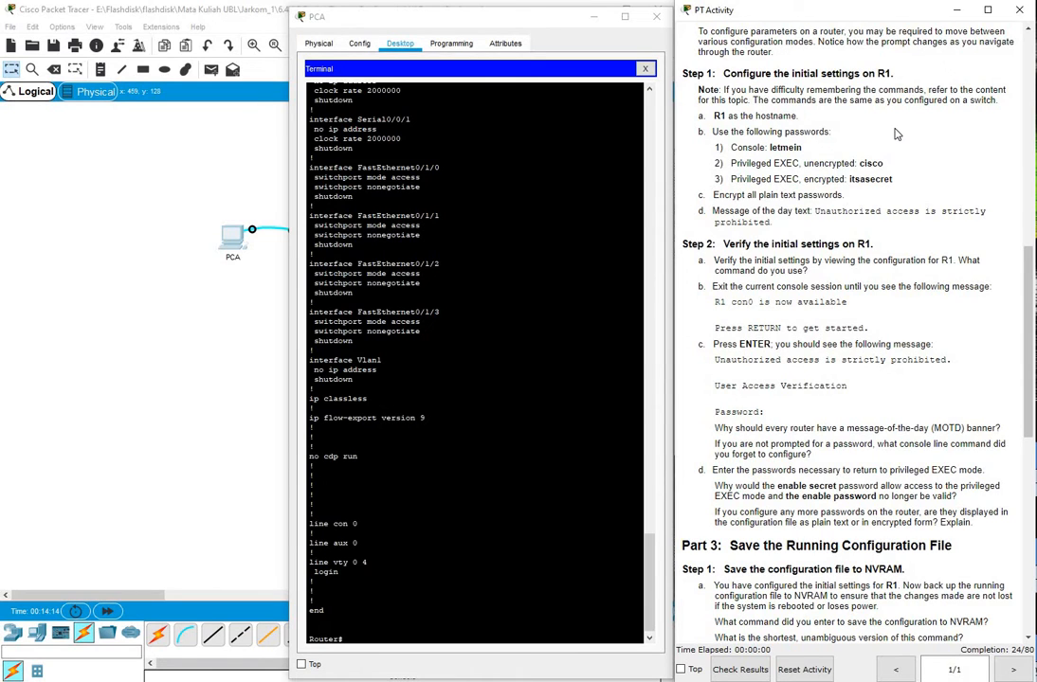
scroll(896, 134, "down", 1)
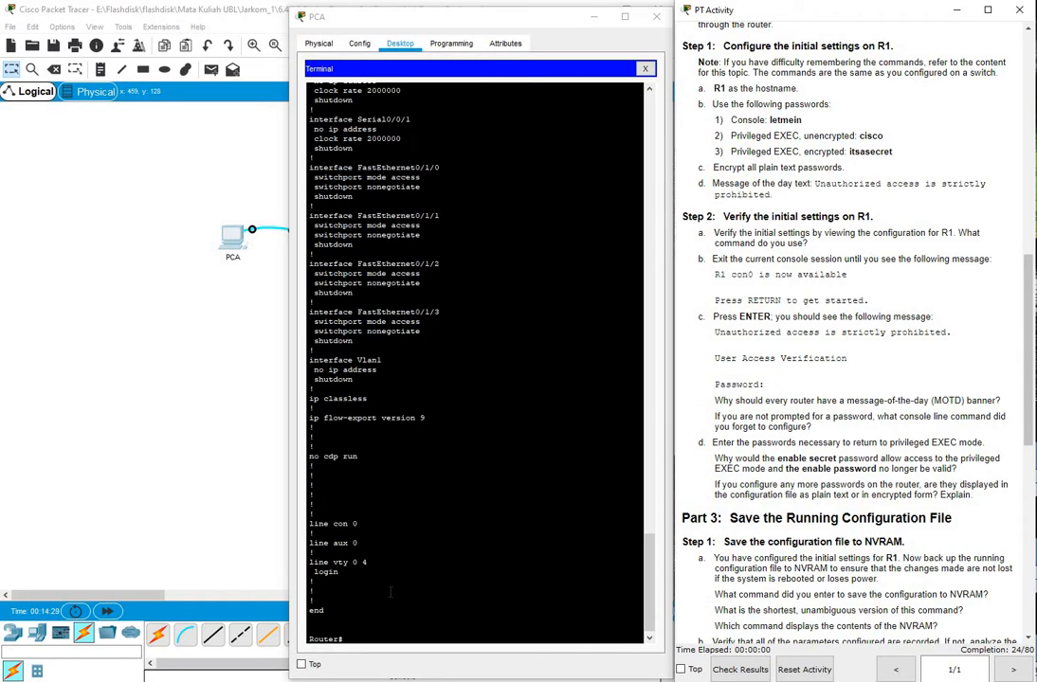
left_click(367, 638)
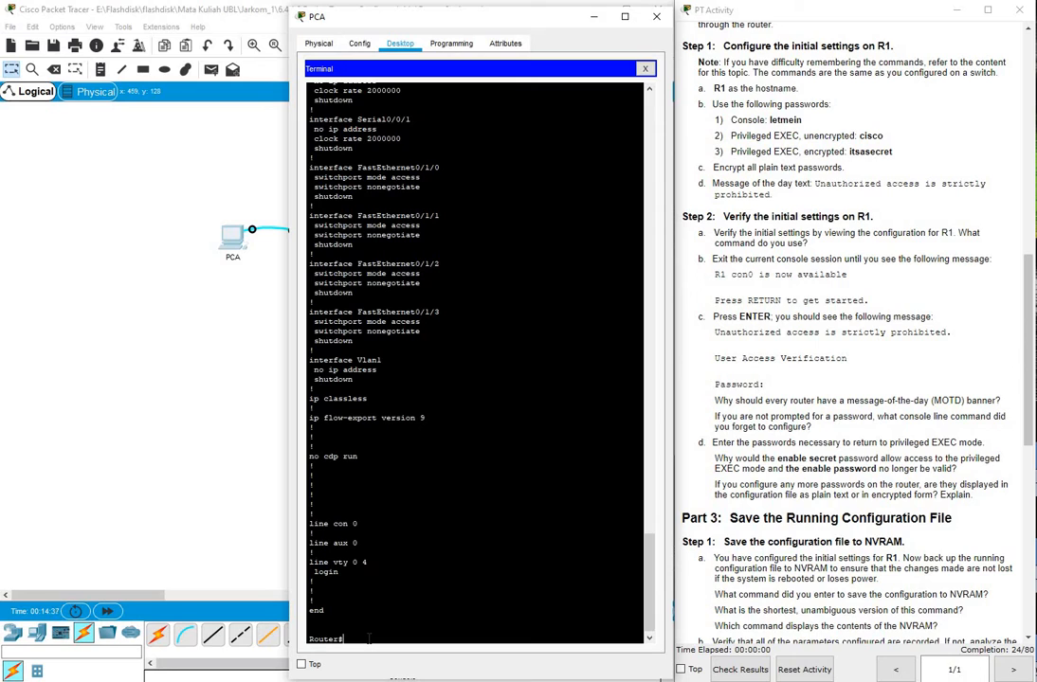
Enter global configuration mode with config terminal and set the hostname to R1
type("config terminal")
key("Return")
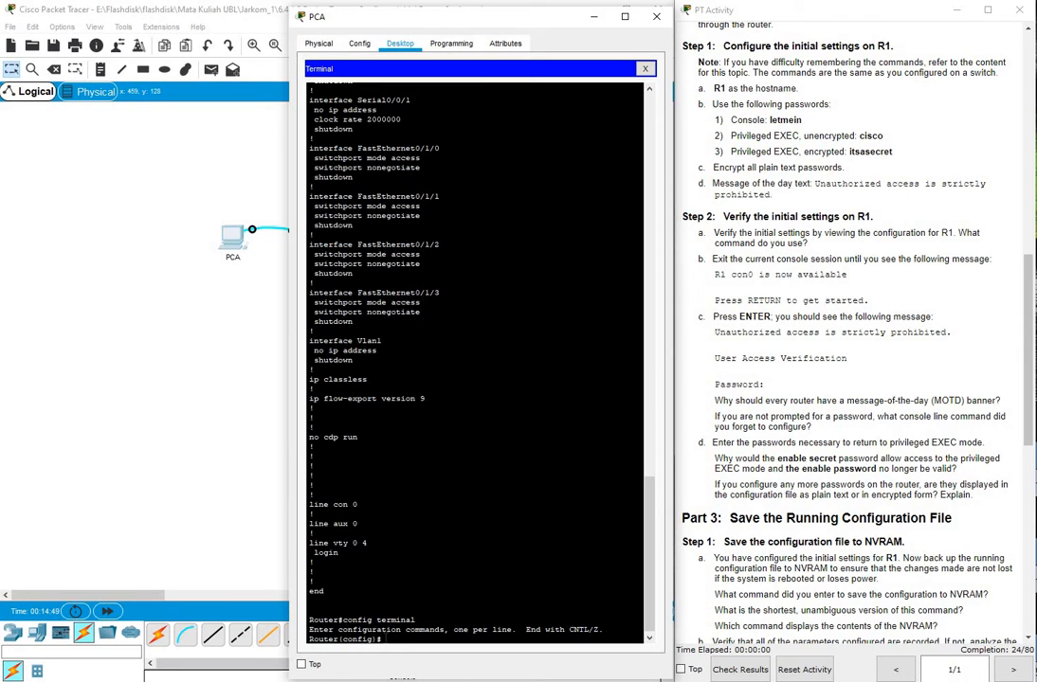
type("hostname R1")
key("Return")
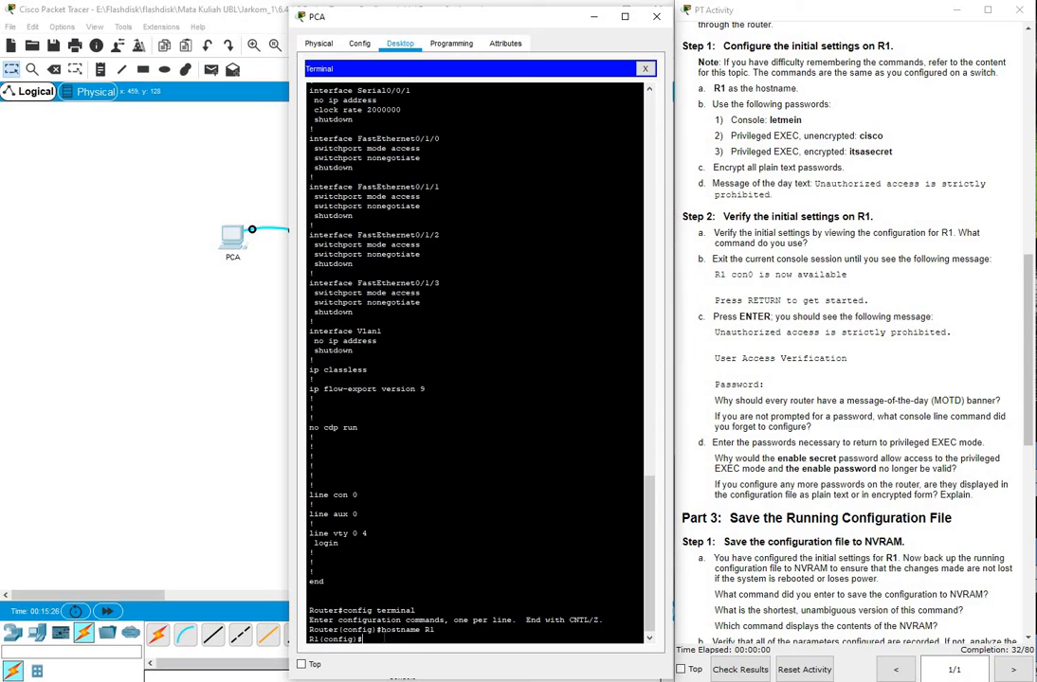
On line console 0, set the console password, enable login, and exit to global configuration
type("line console 0")
key("Return")
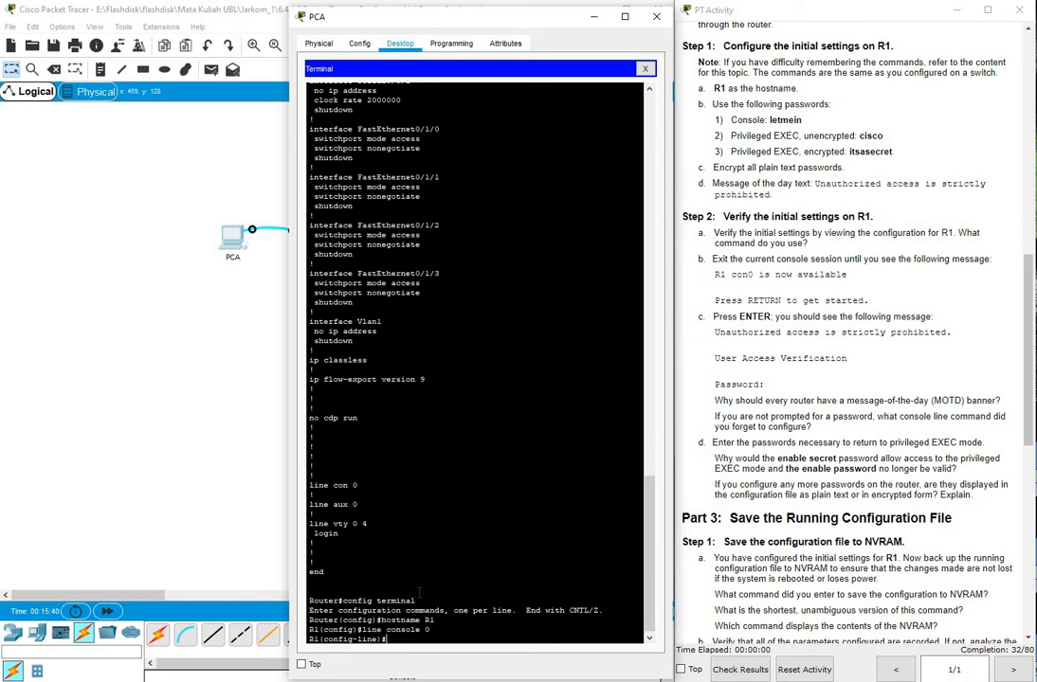
type("password letmein")
key("Return")
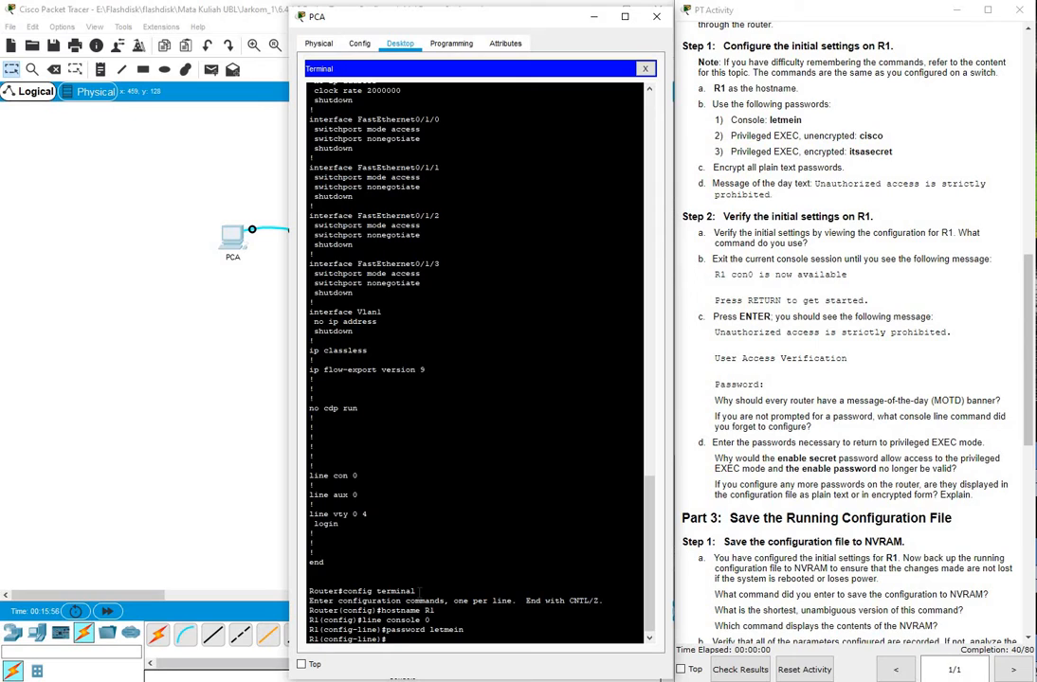
type("login")
key("Return")
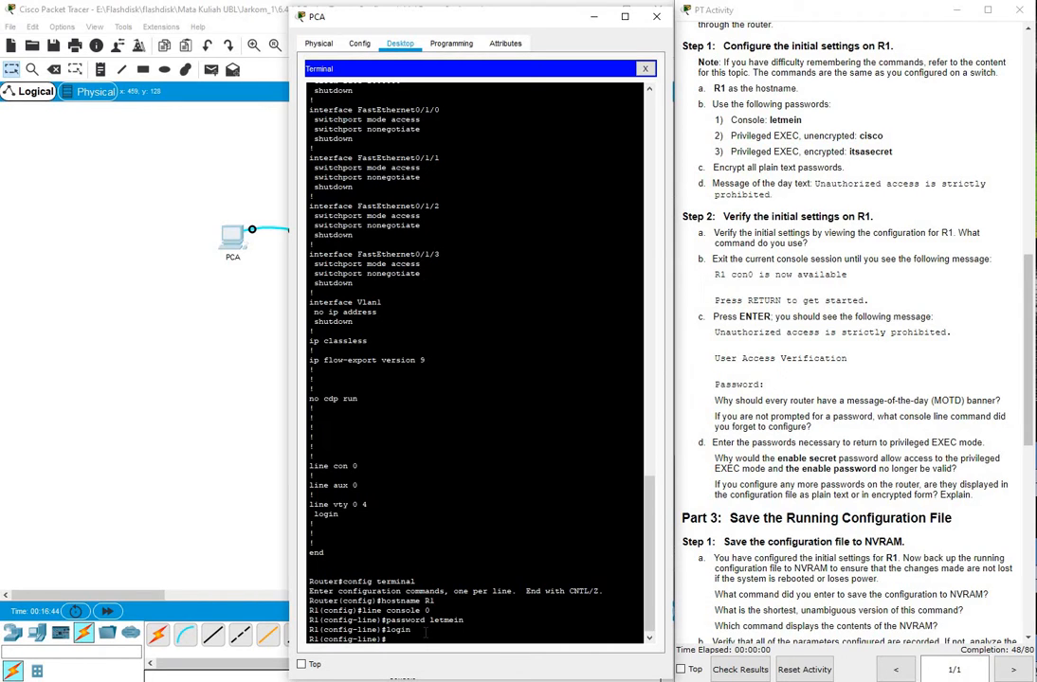
type("exit")
key("Return")
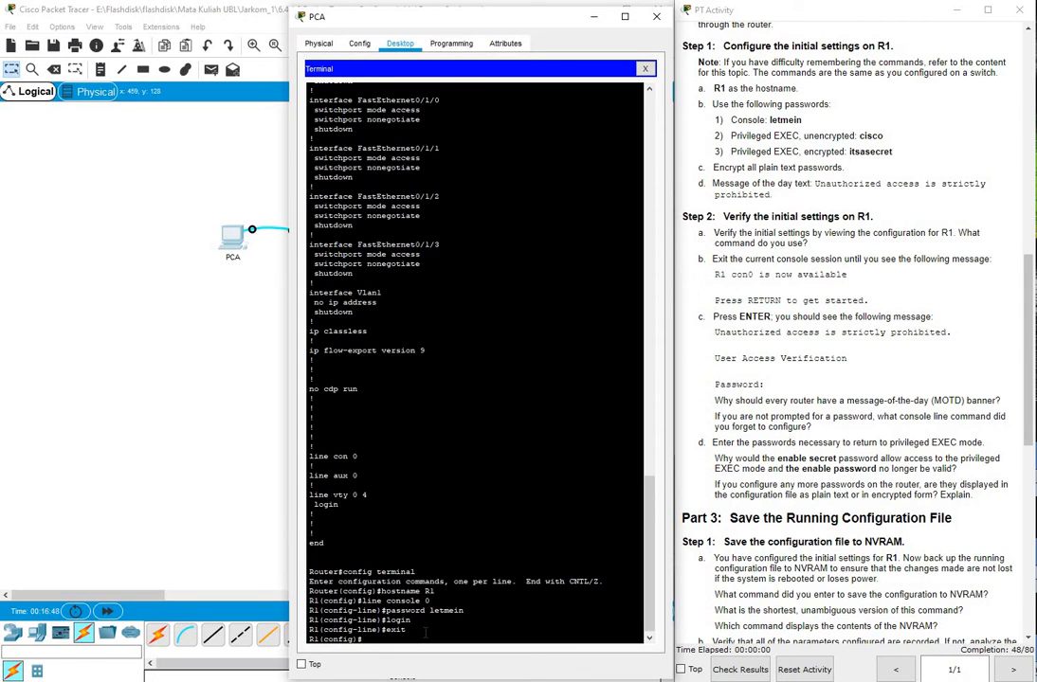
Set R1's enable password and enable secret, then turn on service password-encryption
type("enable password cisco")
key("Return")
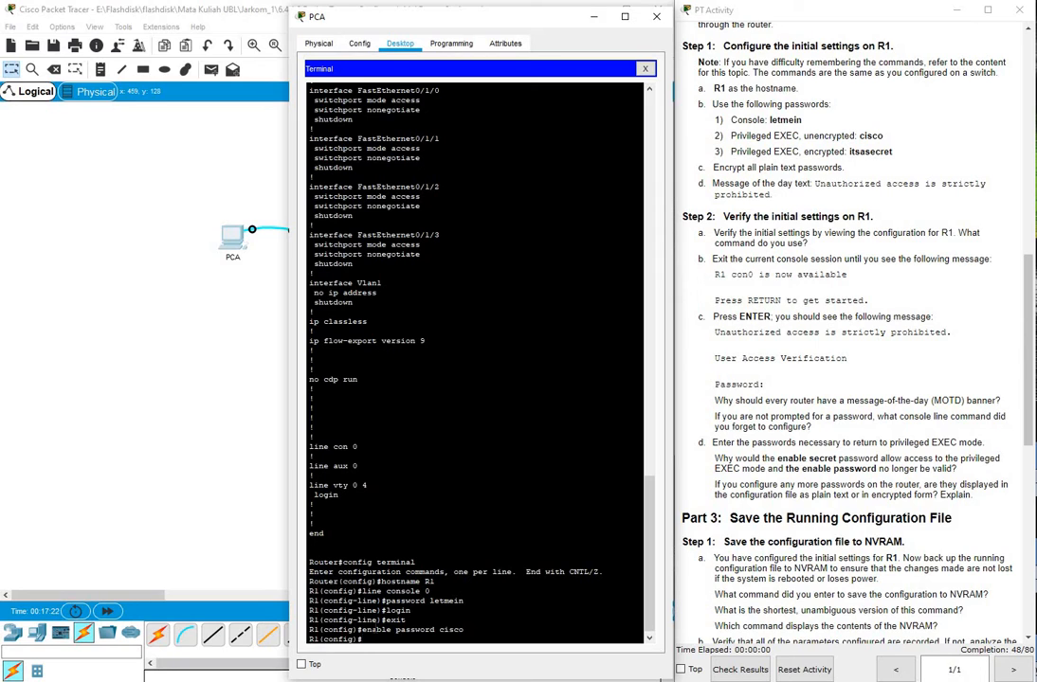
type("enable")
type(" secret")
type(" it")
type("sasc")
type("cret")
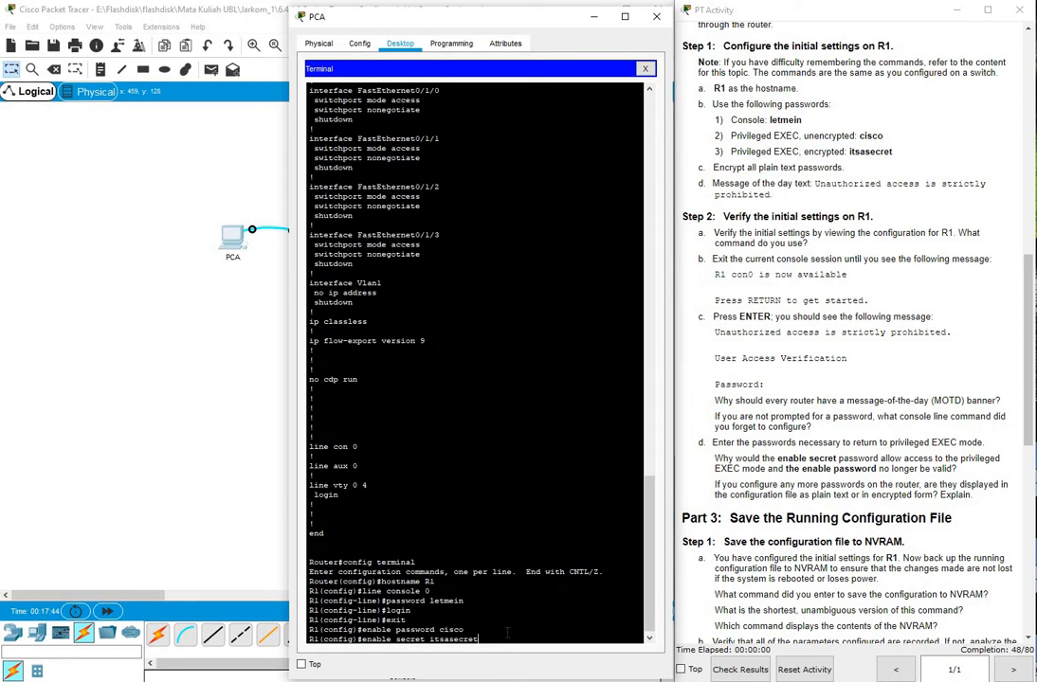
key("Return")
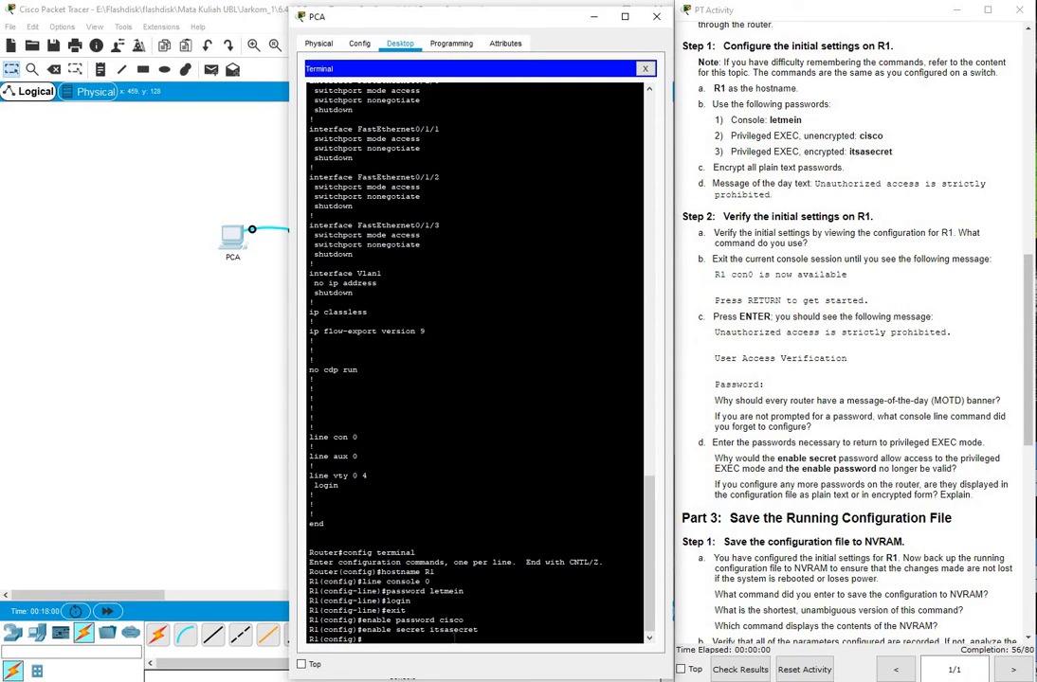
type("service password-encryption")
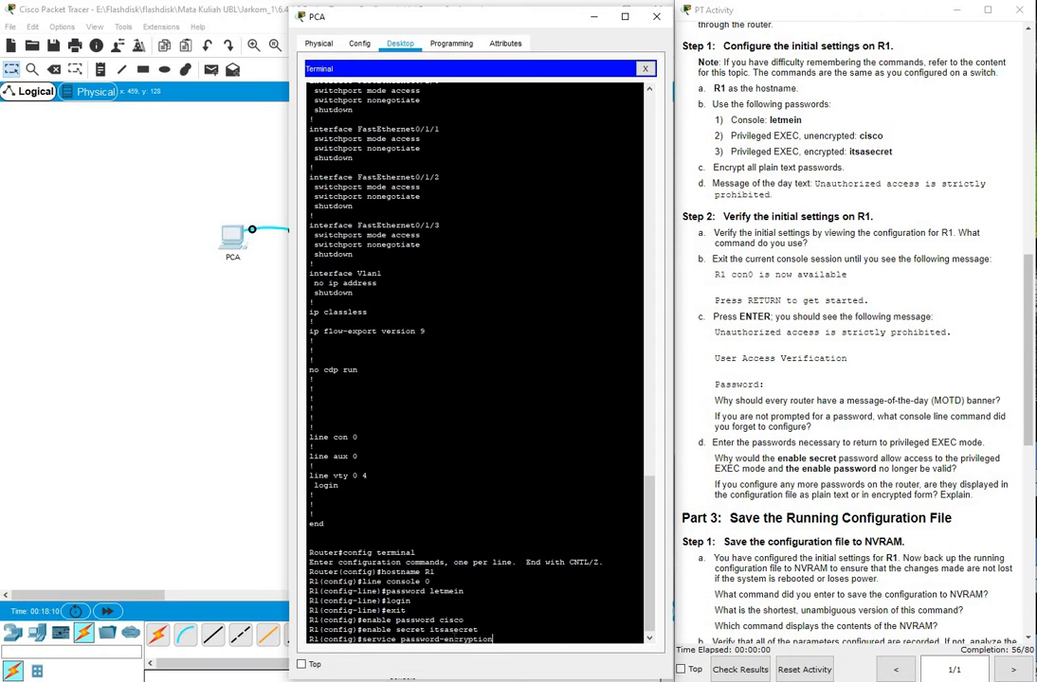
key("Return")
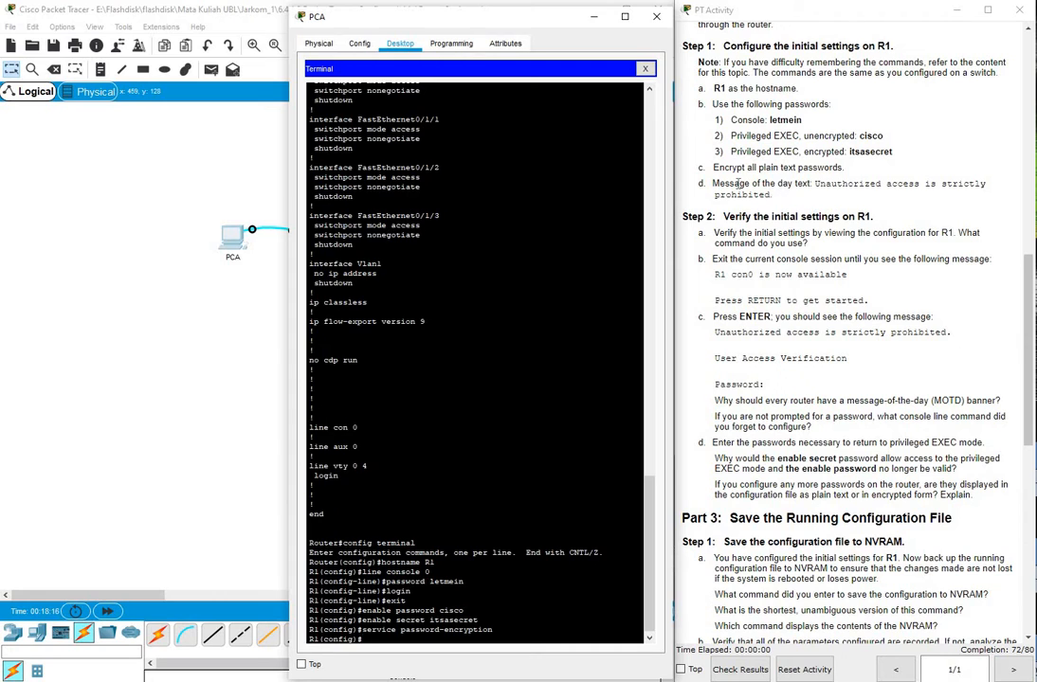
left_click(794, 155)
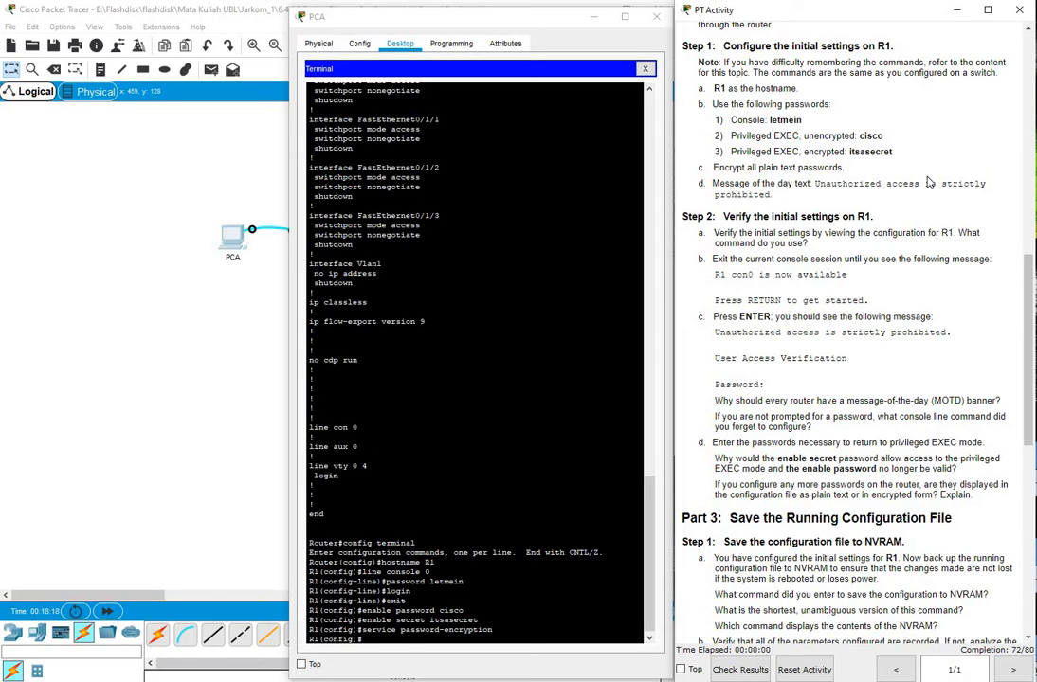
scroll(928, 177, "down", 1)
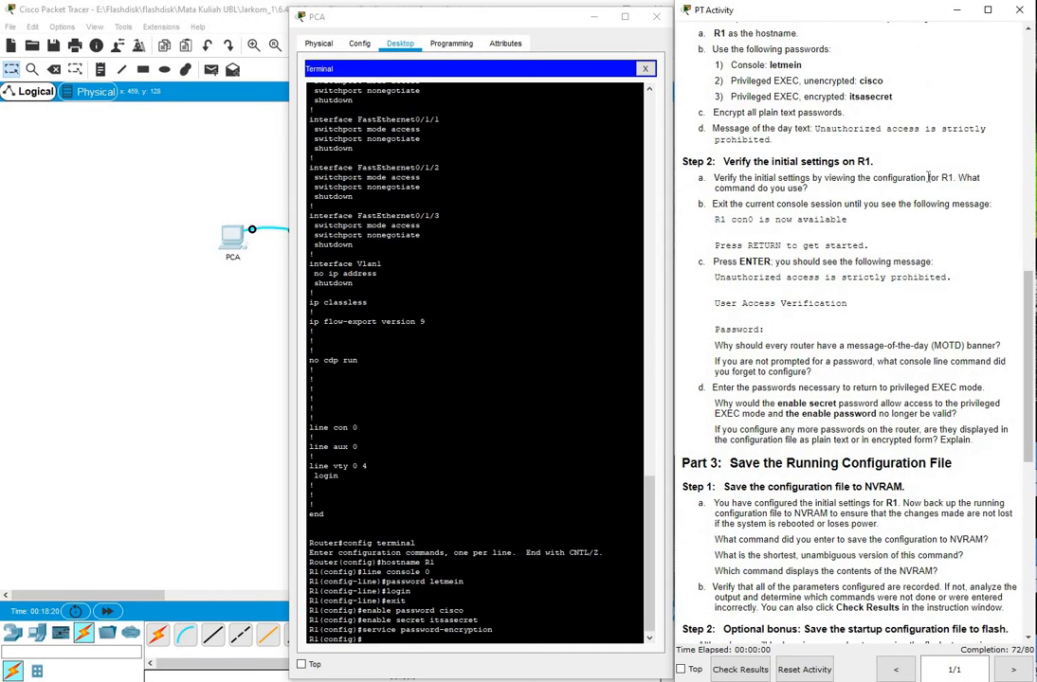
scroll(928, 177, "down", 1)
scroll(928, 177, "down", 1)
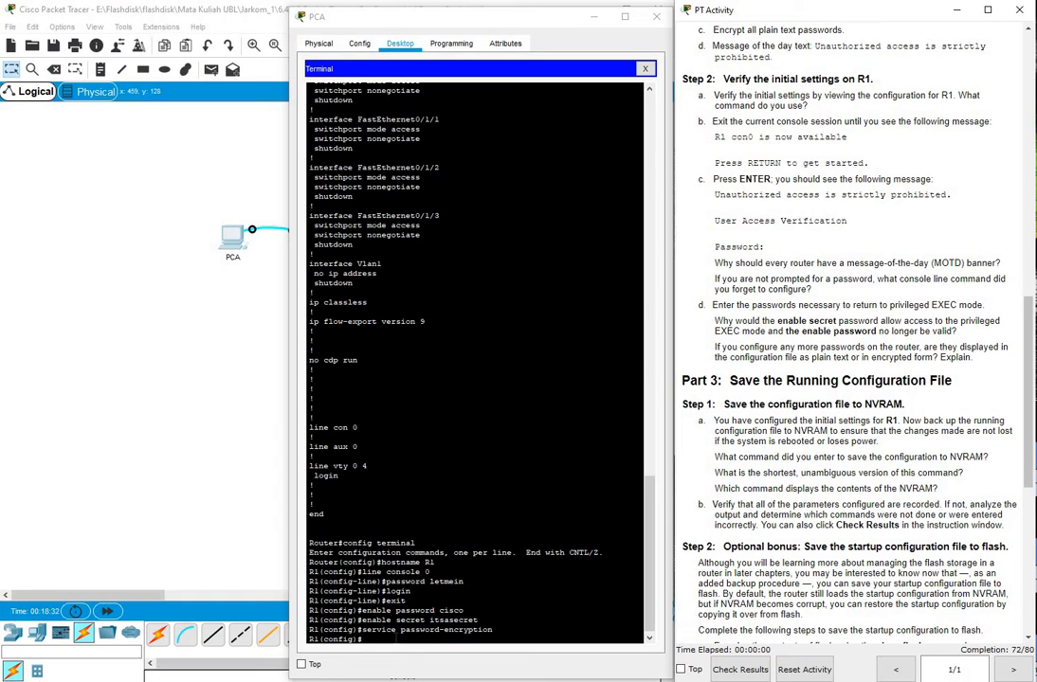
left_click(396, 637)
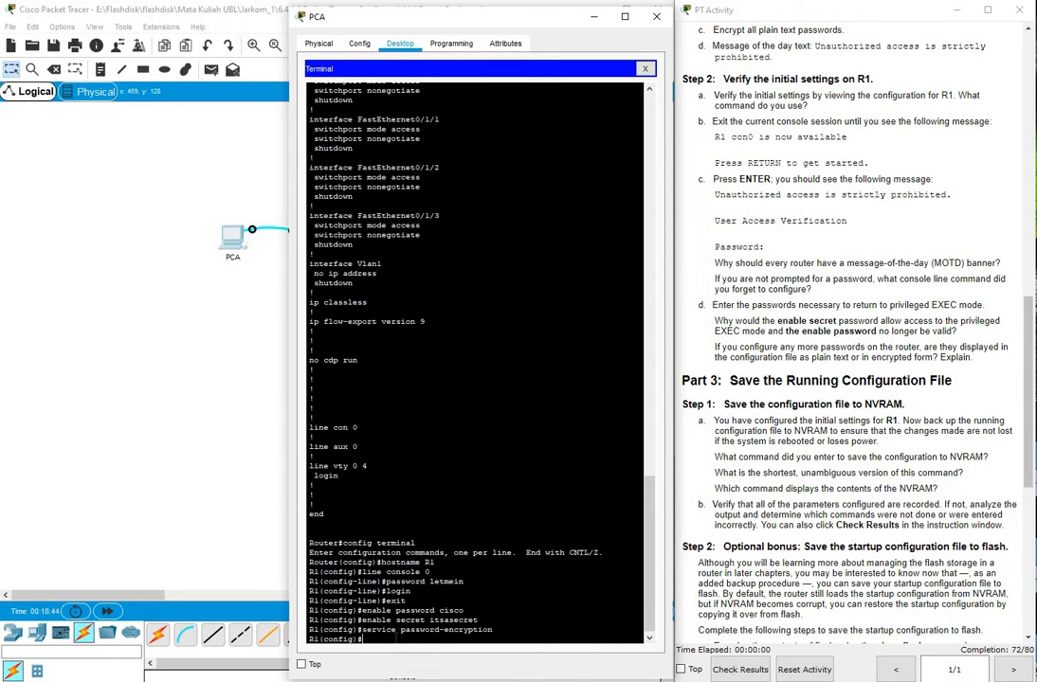
Enter banner motd 'unauthorized access is strictly prohibited' on R1, which returns an error
type("banner motd 'unauthorized access")
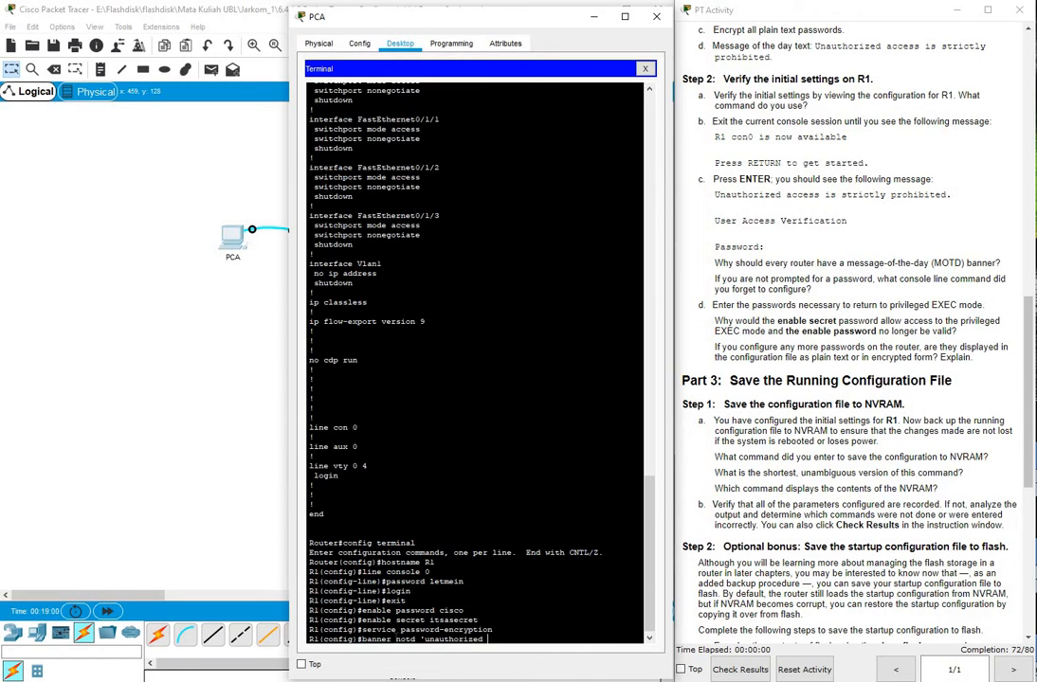
type(" is stricltly")
key("BackSpace")
key("BackSpace")
key("BackSpace")
key("BackSpace")
type("tly prohibited")
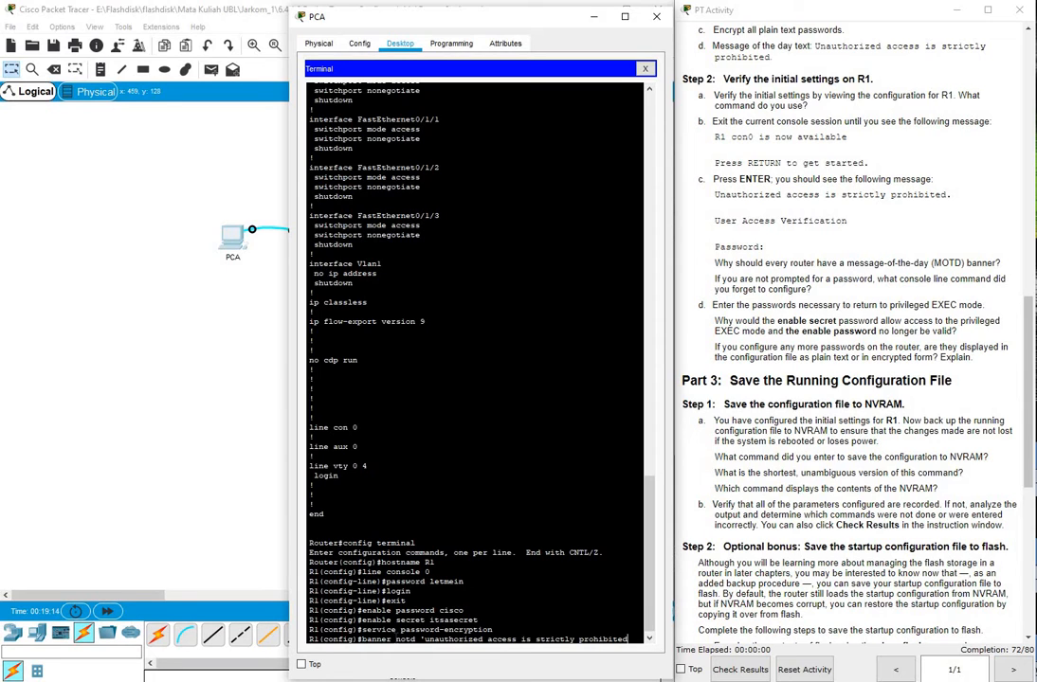
type("'")
key("Return")
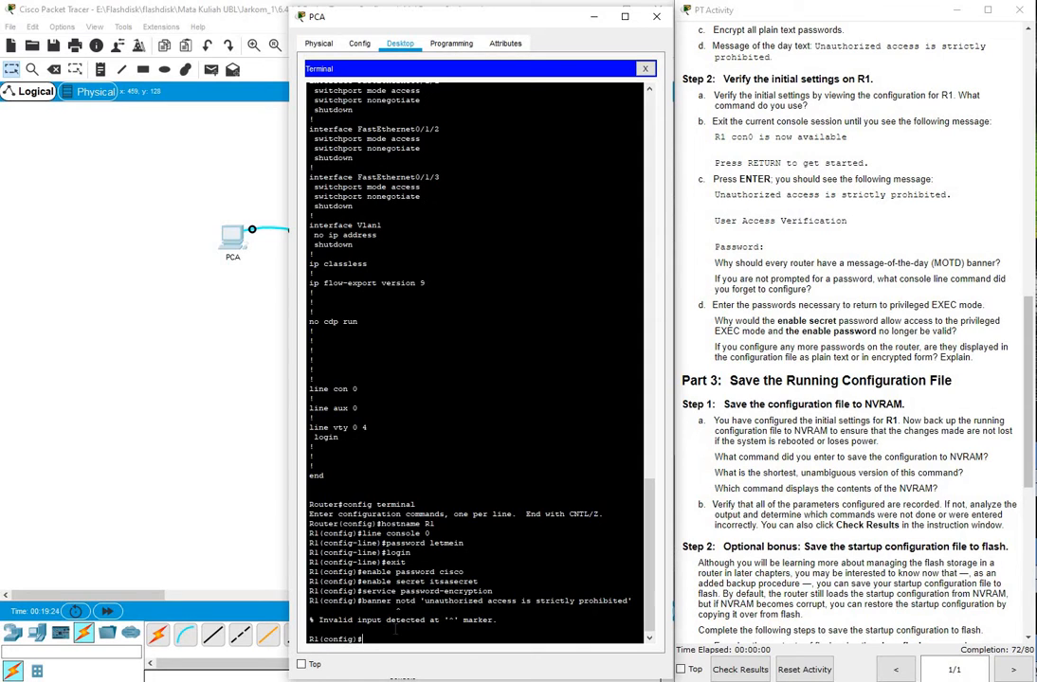
Re-enter the banner motd command with the 'unauthorized access is strictly prohibited' message
type("banner ?")
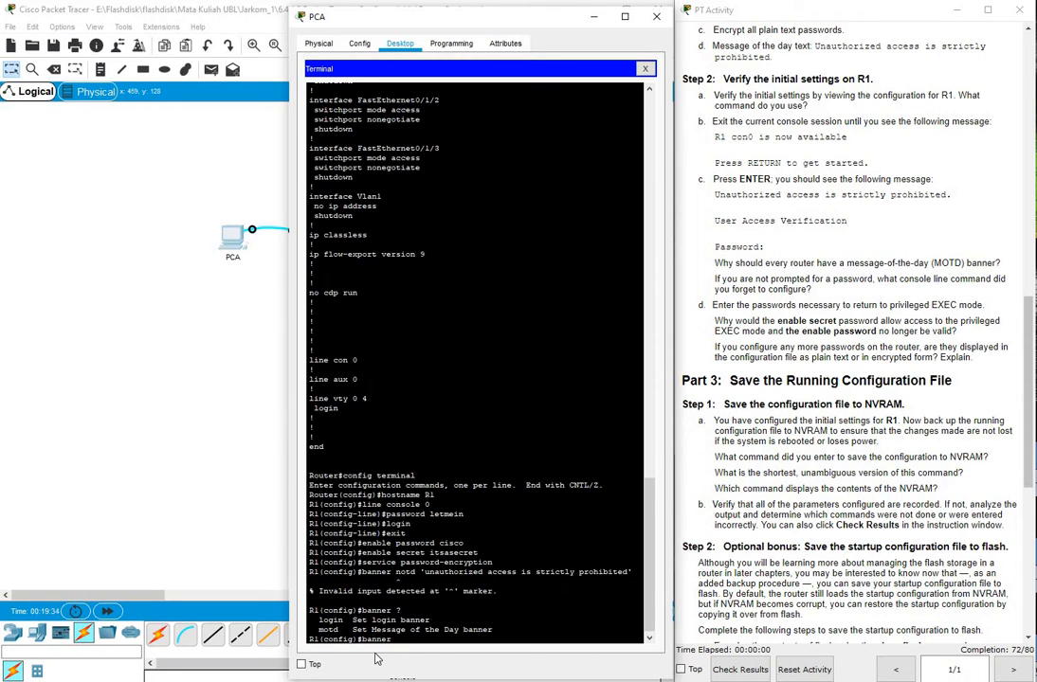
type("motd 'unauthorized access is str")
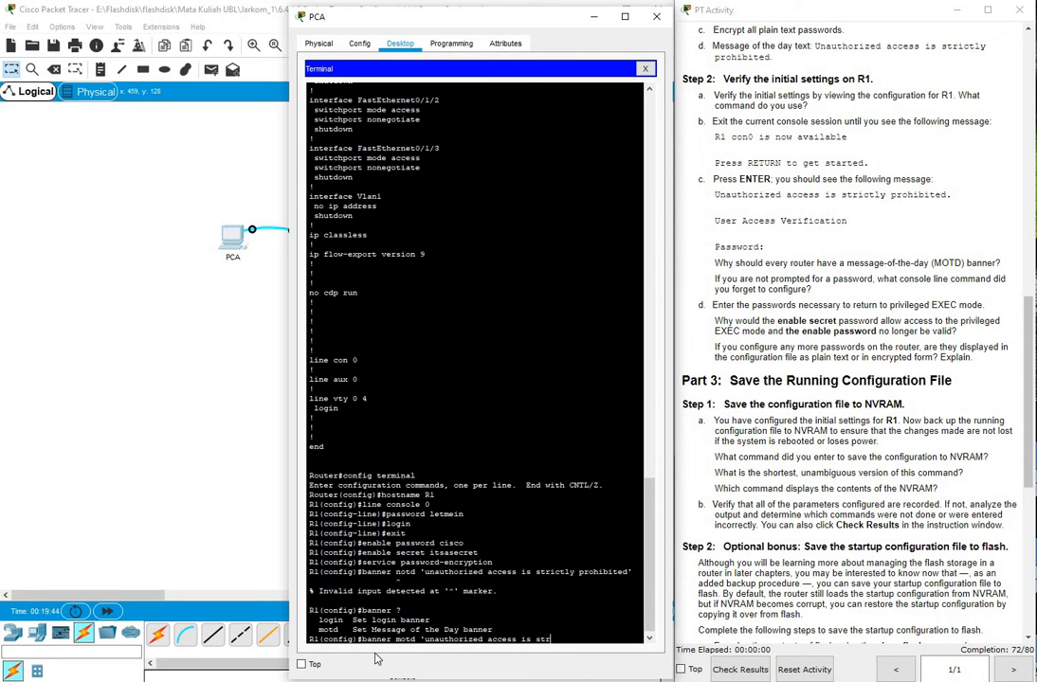
type("ictly prohibired'")
key("Return")
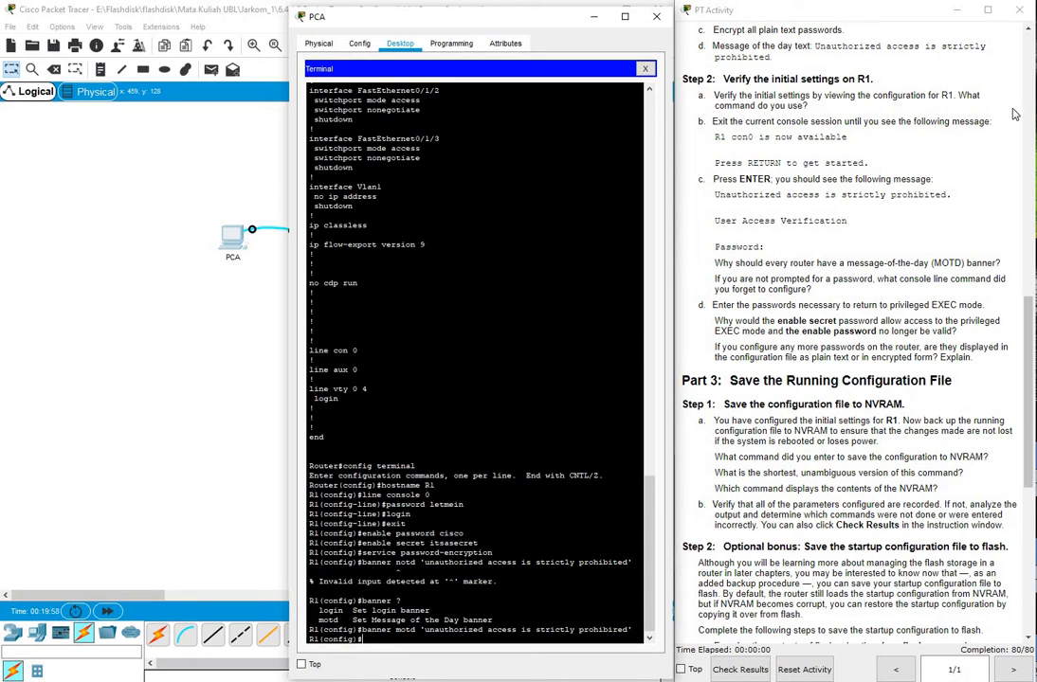
Run show running-config at R1(config)#, which is rejected as invalid input, then type exit
left_click(984, 119)
scroll(985, 119, "down", 2)
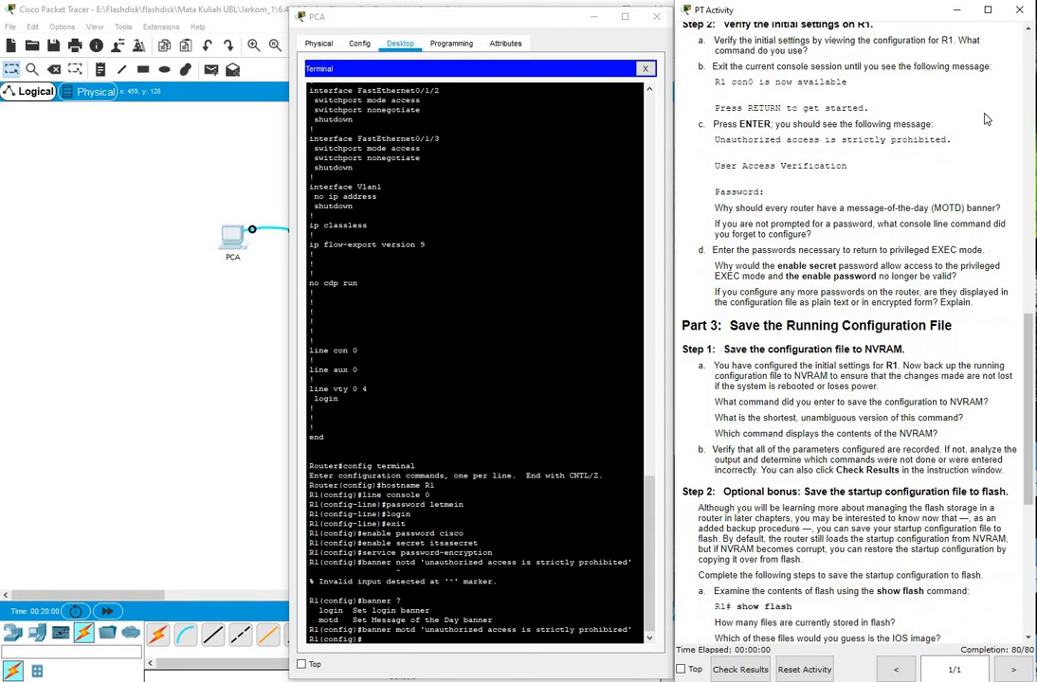
scroll(985, 119, "up", 1)
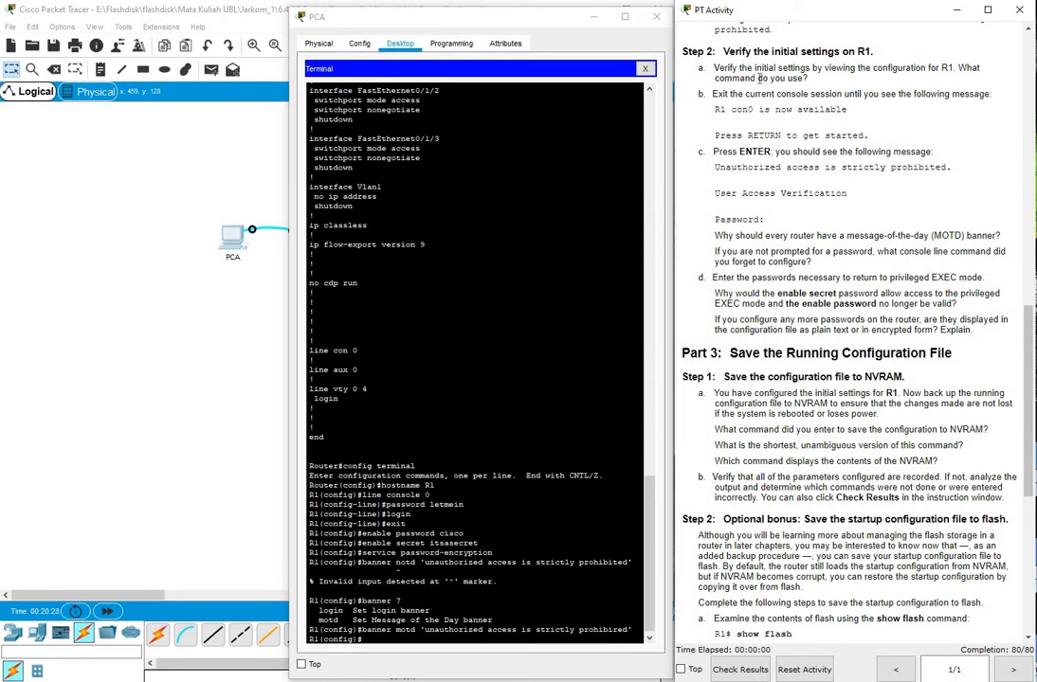
left_click(371, 642)
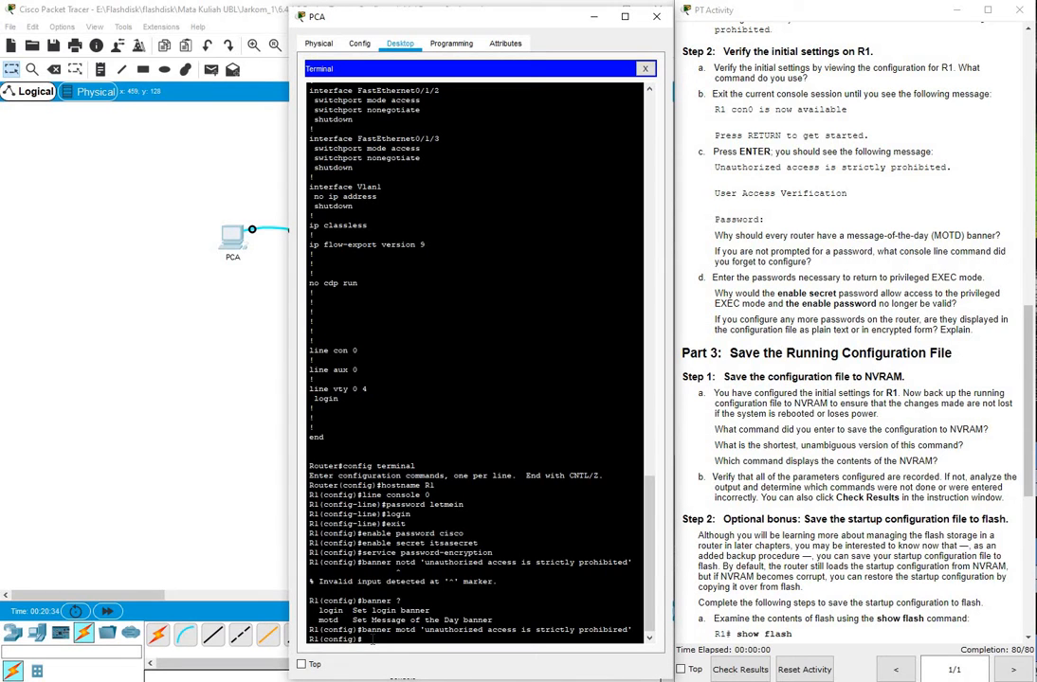
type("ow running-config")
key("Return")
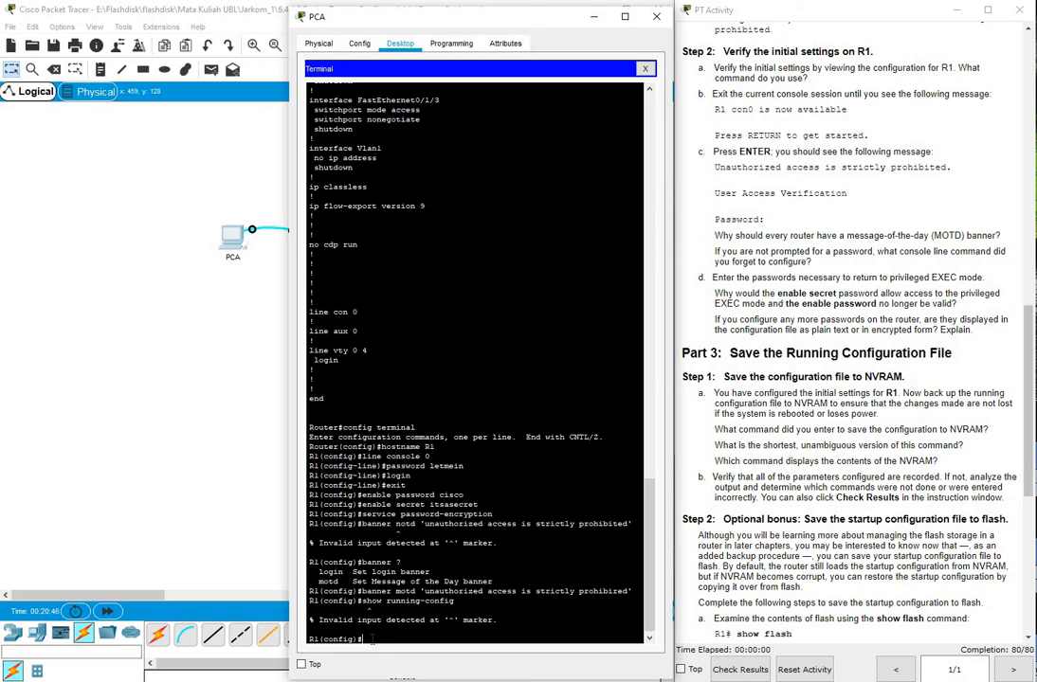
type("exit")
Leave configuration mode and run show running-config at the R1# prompt
key("Return")
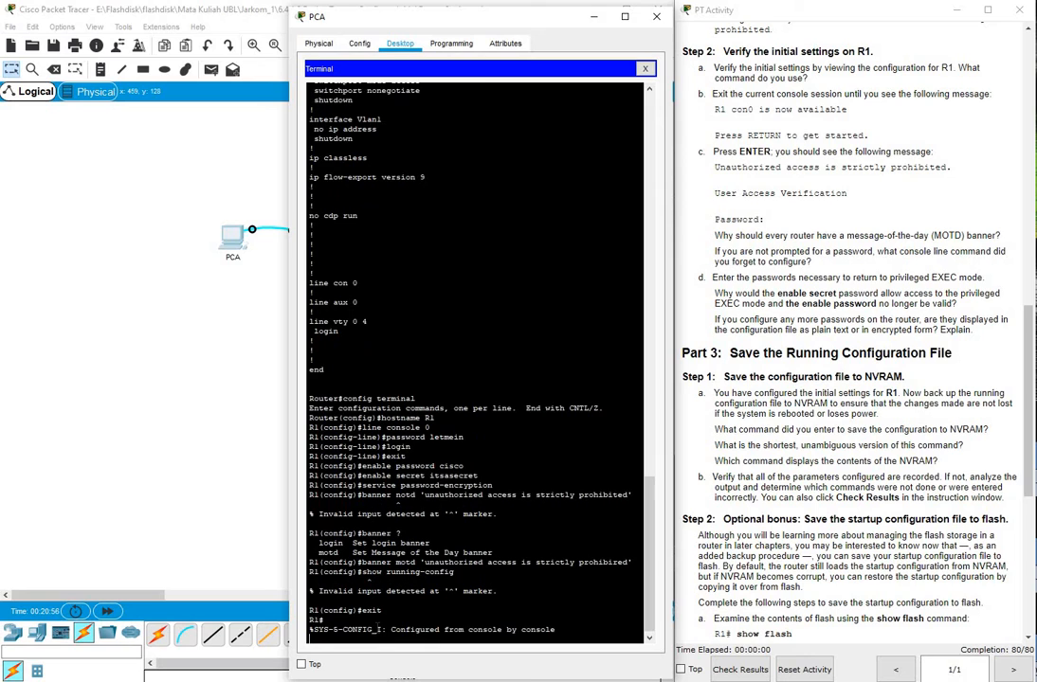
key("Return")
type("show ")
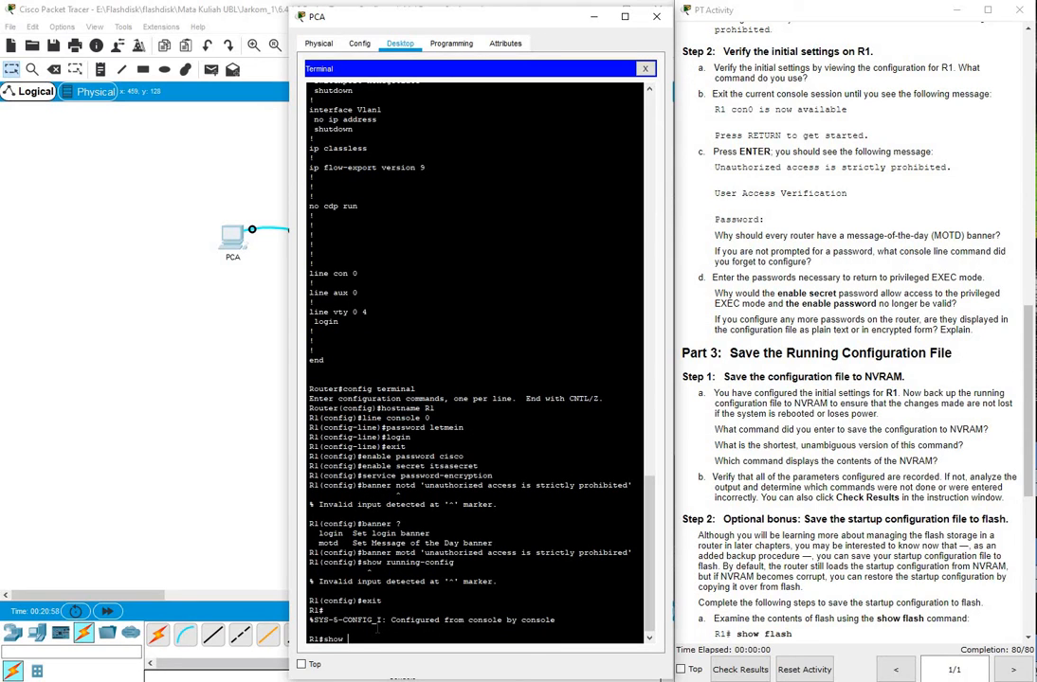
type("running-config")
key("Return")
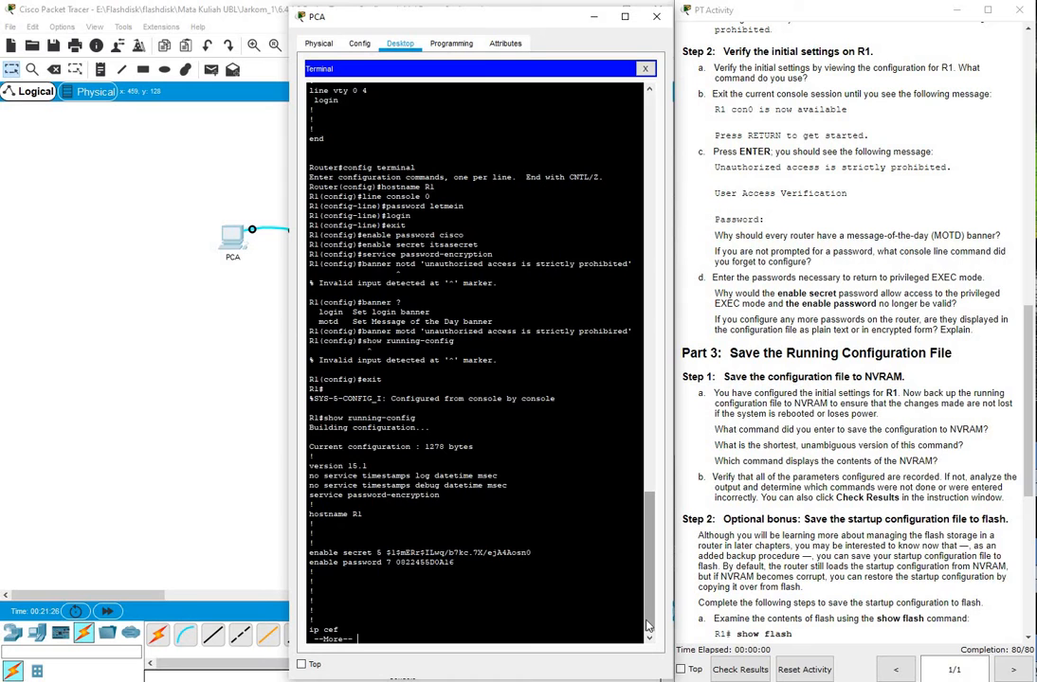
Page through the 1278-byte listing showing hostname R1, encrypted passwords and the MOTD banner
key("Return")
key("Return")
key("Return")
key("Return")
key("Return")
key("Return")
key("Return")
key("Return")
key("Return")
key("Return")
key("Return")
key("Return")
key("Return")
key("Return")
key("Return")
key("Return")
key("Return")
key("Return")
key("Return")
key("Return")
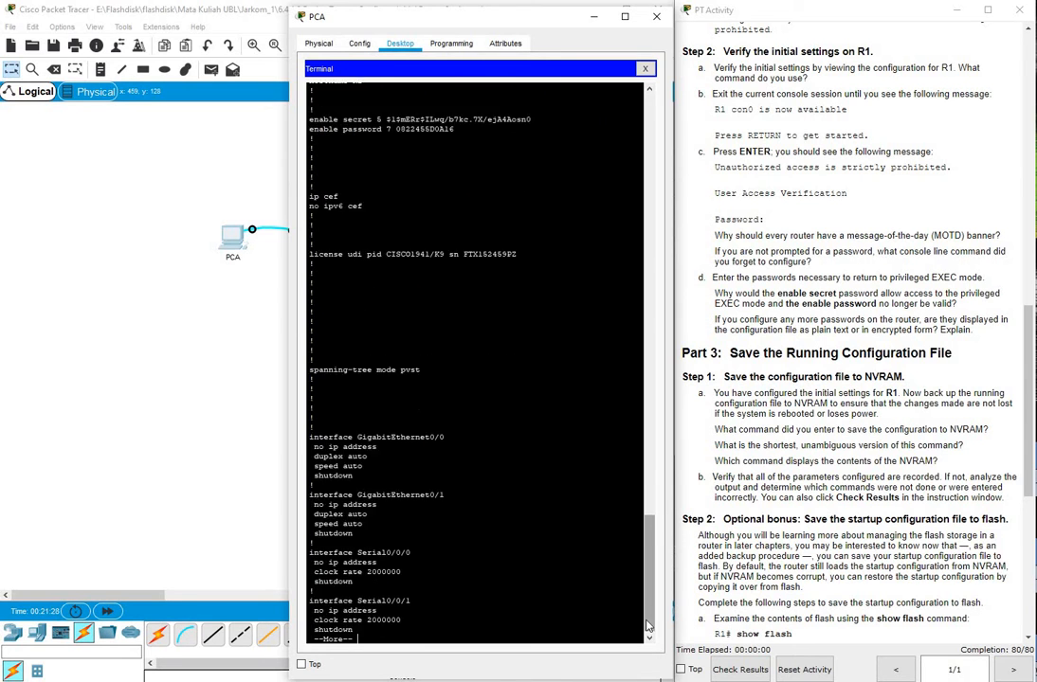
key("Return")
key("Return")
key("Return")
key("Return")
key("Return")
key("Return")
key("Return")
key("Return")
key("Return")
key("Return")
key("Return")
key("Return")
key("Return")
key("Return")
key("Return")
key("Return")
key("Return")
key("Return")
key("Return")
key("Return")
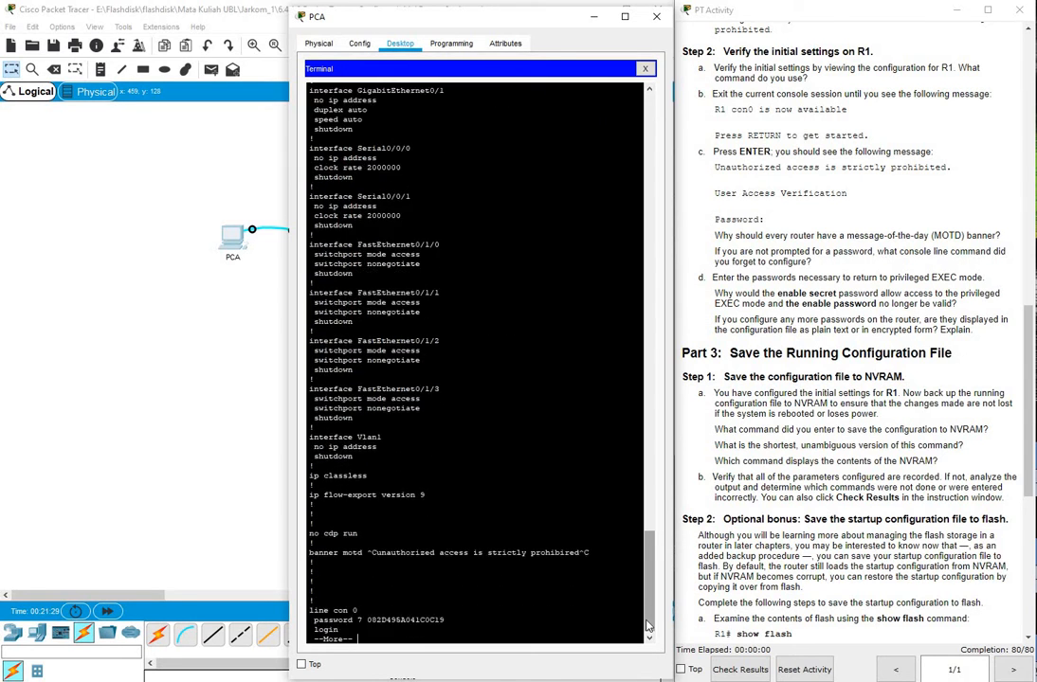
key("Return")
key("Return")
key("Return")
key("Return")
key("Return")
key("Return")
key("Return")
key("Return")
key("Return")
key("Return")
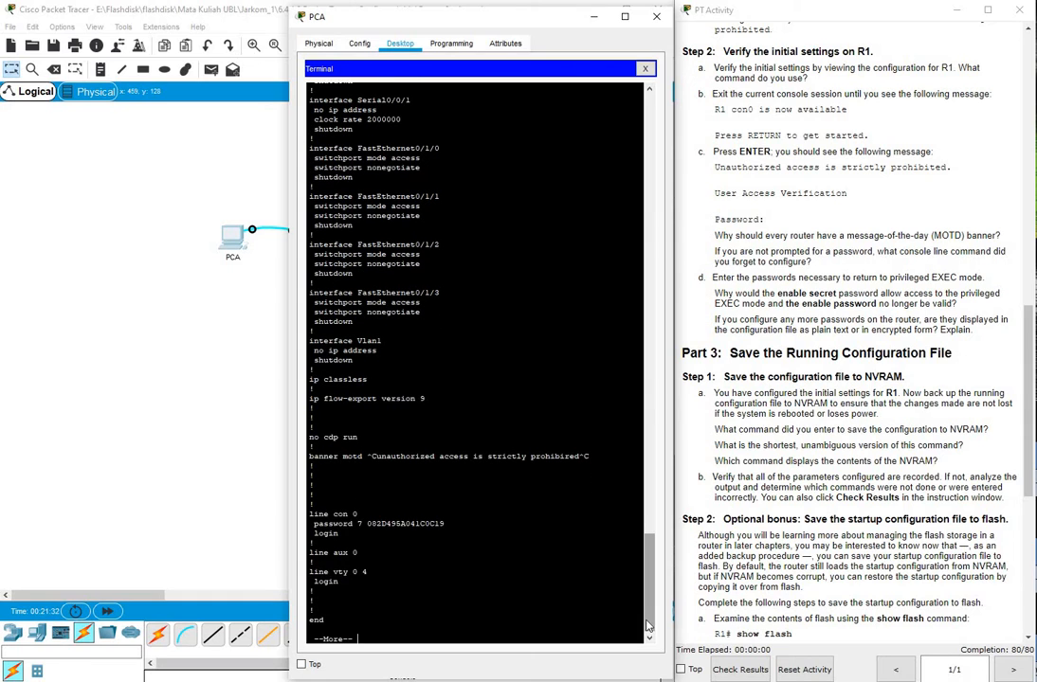
key("Return")
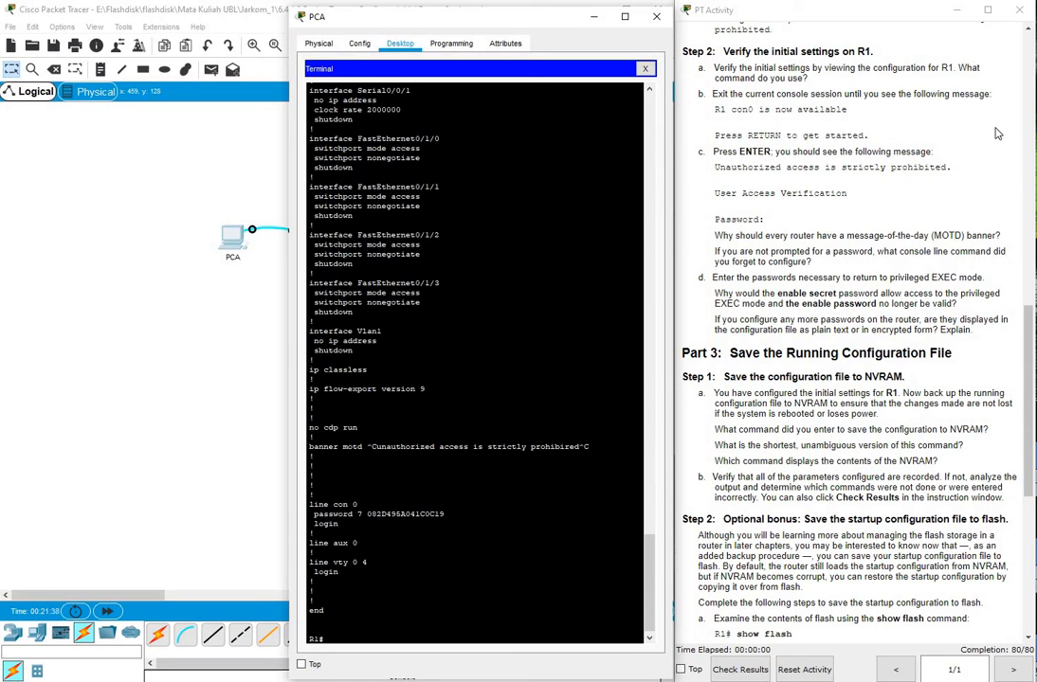
Exit R1's console session and start a new one to show the MOTD banner
left_click(951, 138)
scroll(953, 141, "down", 1)
scroll(815, 124, "down", 1)
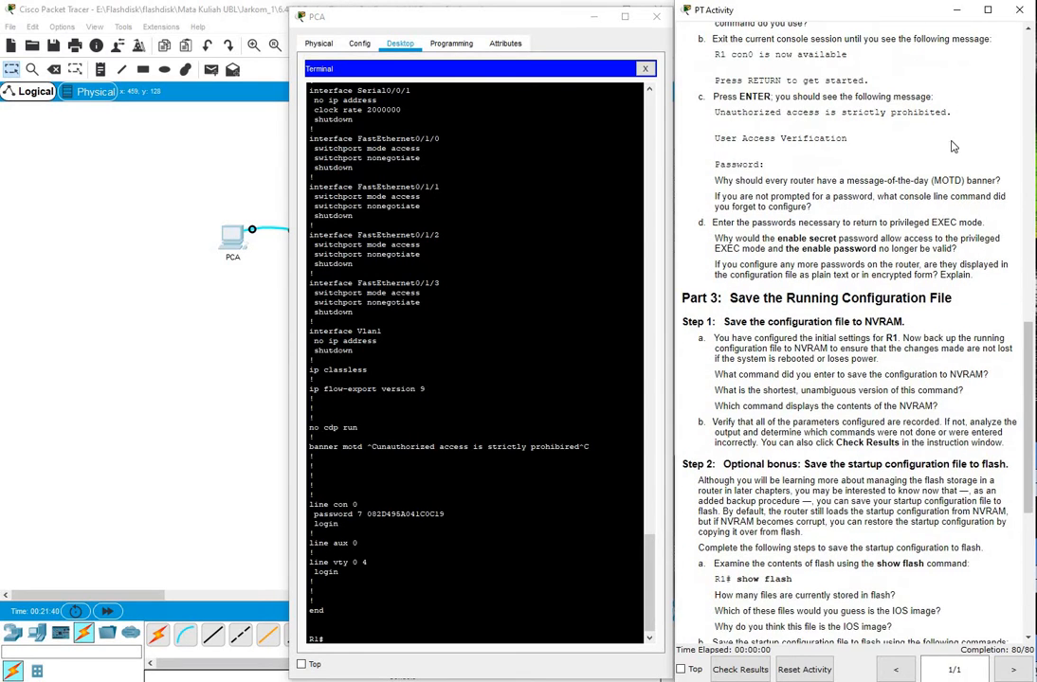
left_click(404, 637)
type("exit")
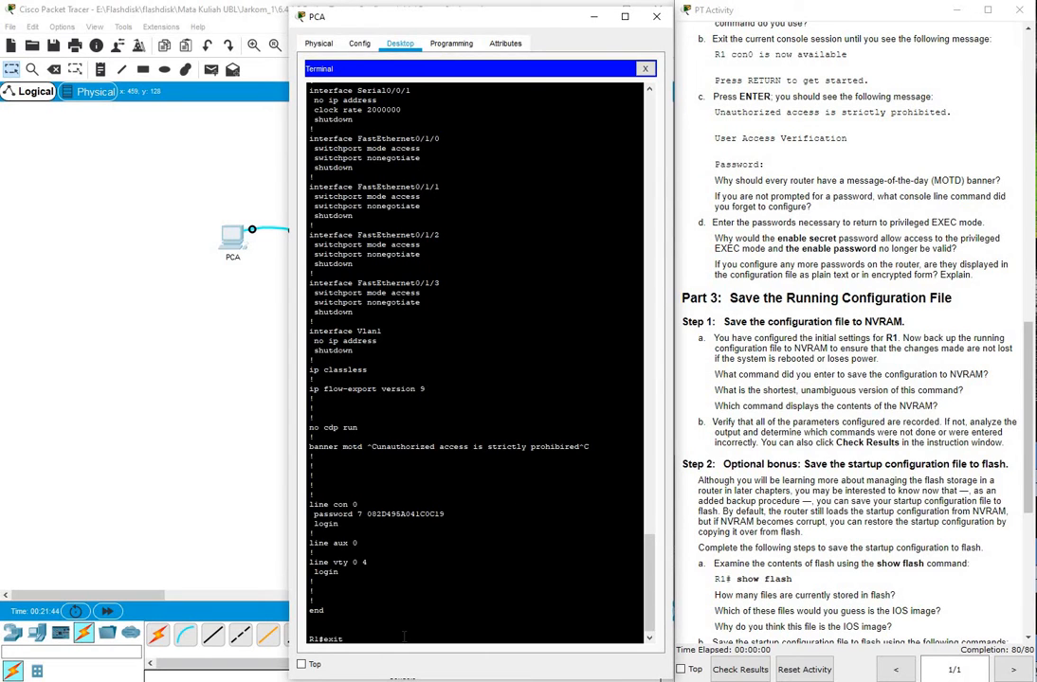
key("Return")
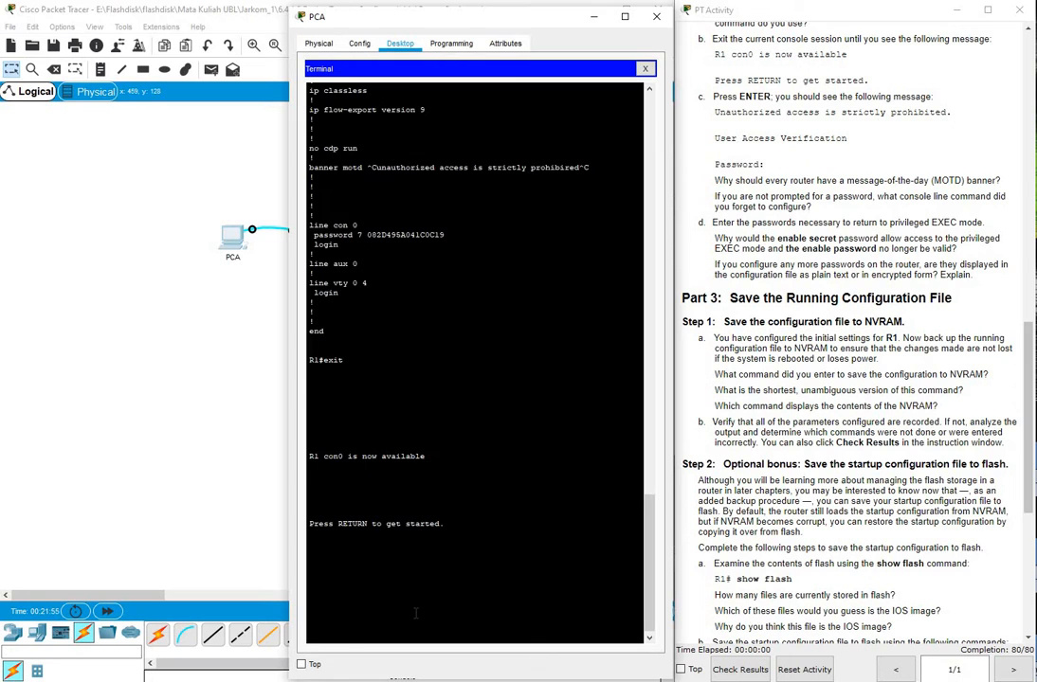
key("Return")
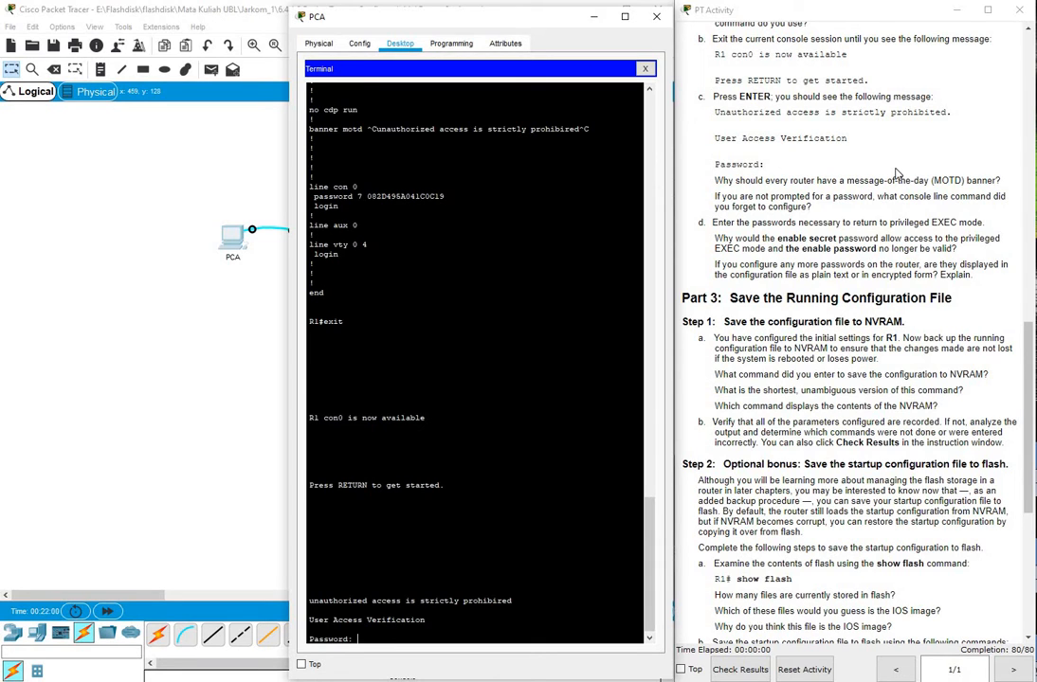
Review the activity instructions for the re-login verification steps
left_click(770, 147)
scroll(895, 169, "down", 1)
scroll(896, 169, "down", 3)
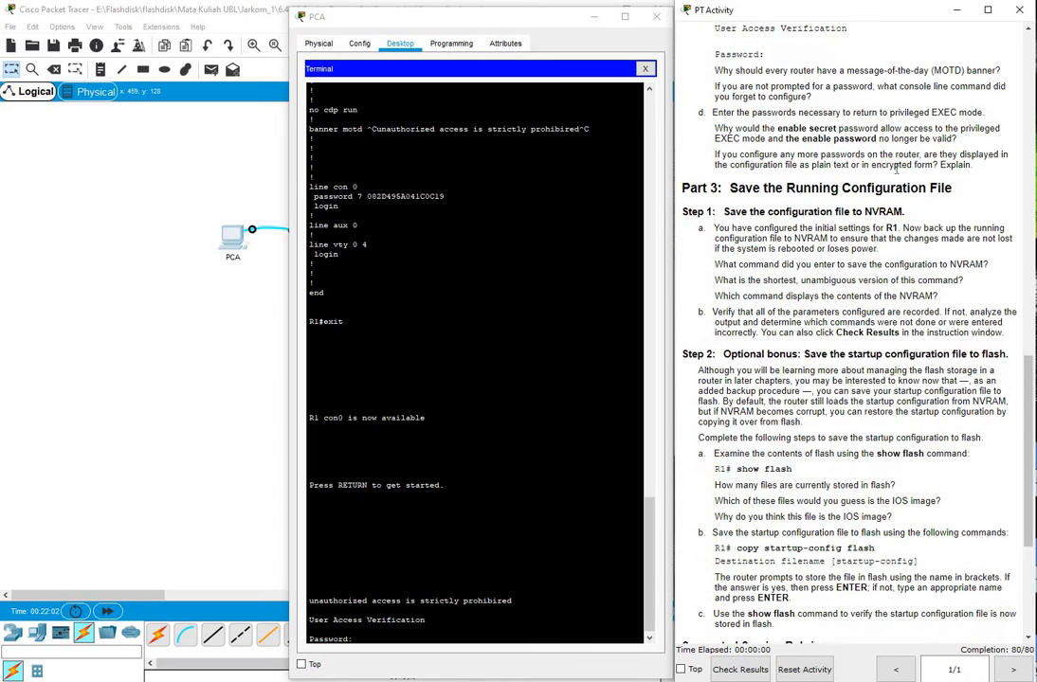
scroll(895, 169, "up", 15)
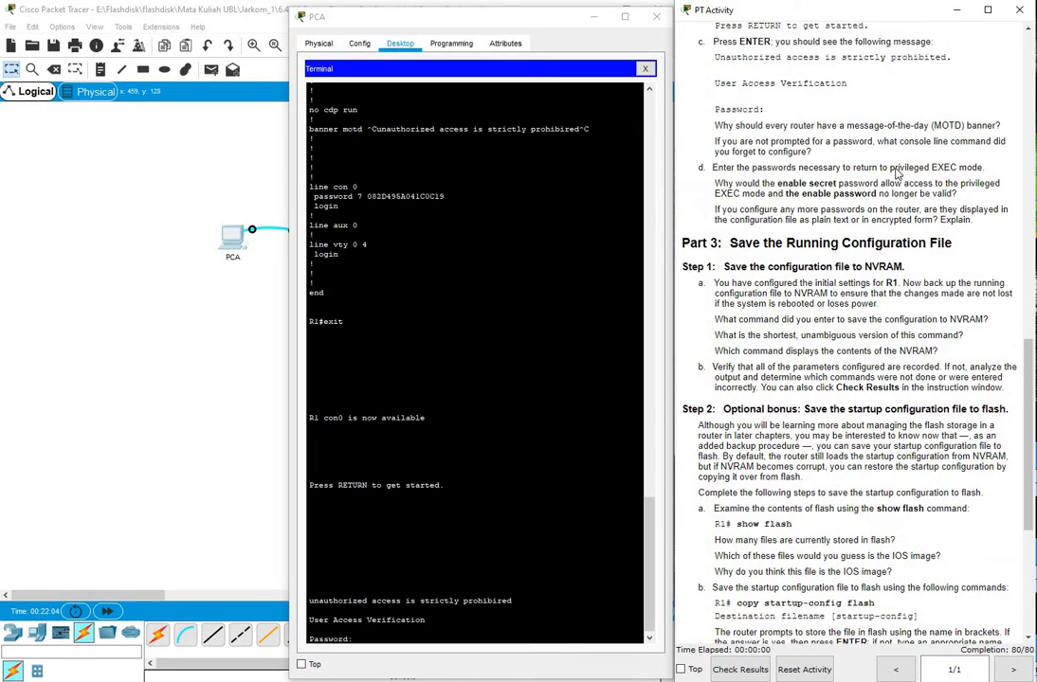
scroll(895, 174, "down", 7)
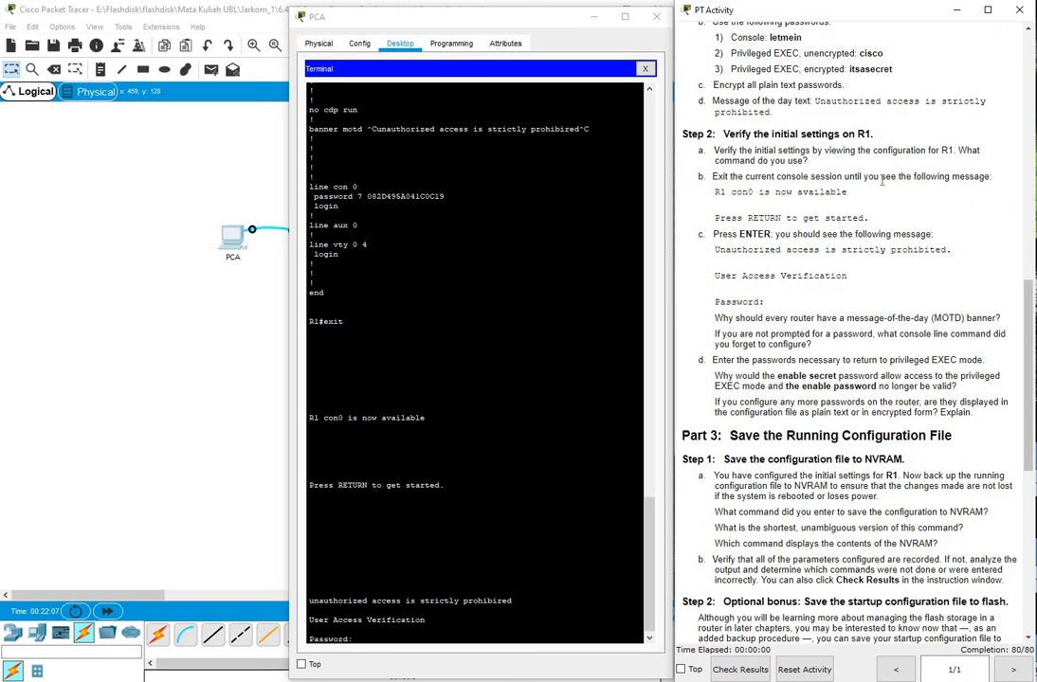
Log in to R1 at the User Access Verification prompt with the console password
left_click(409, 431)
type("letmein")
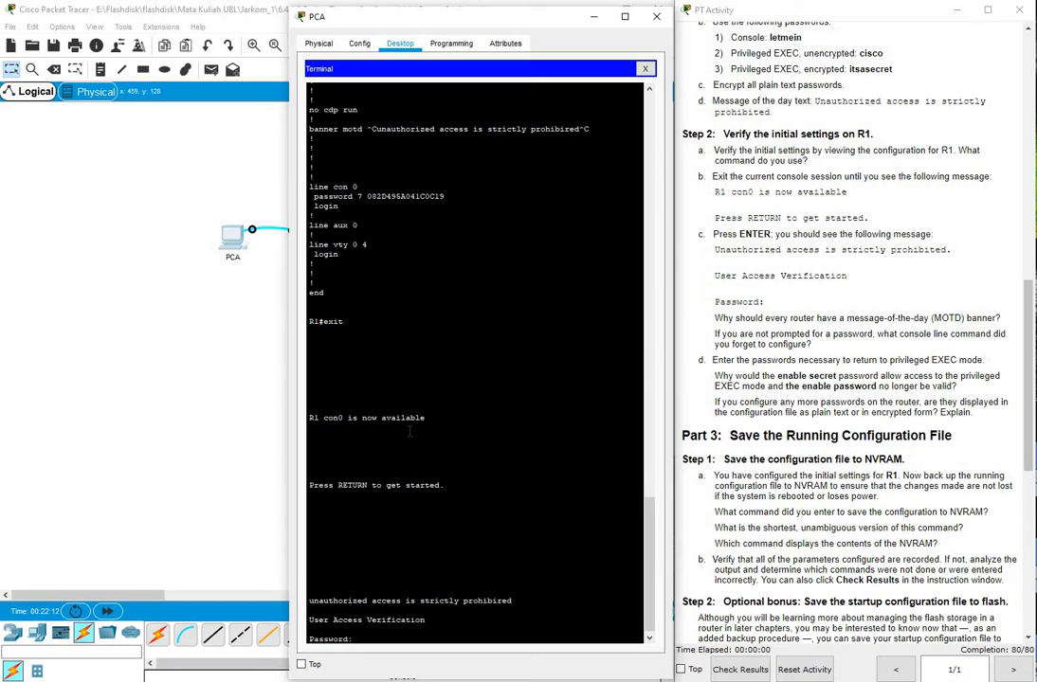
key("Return")
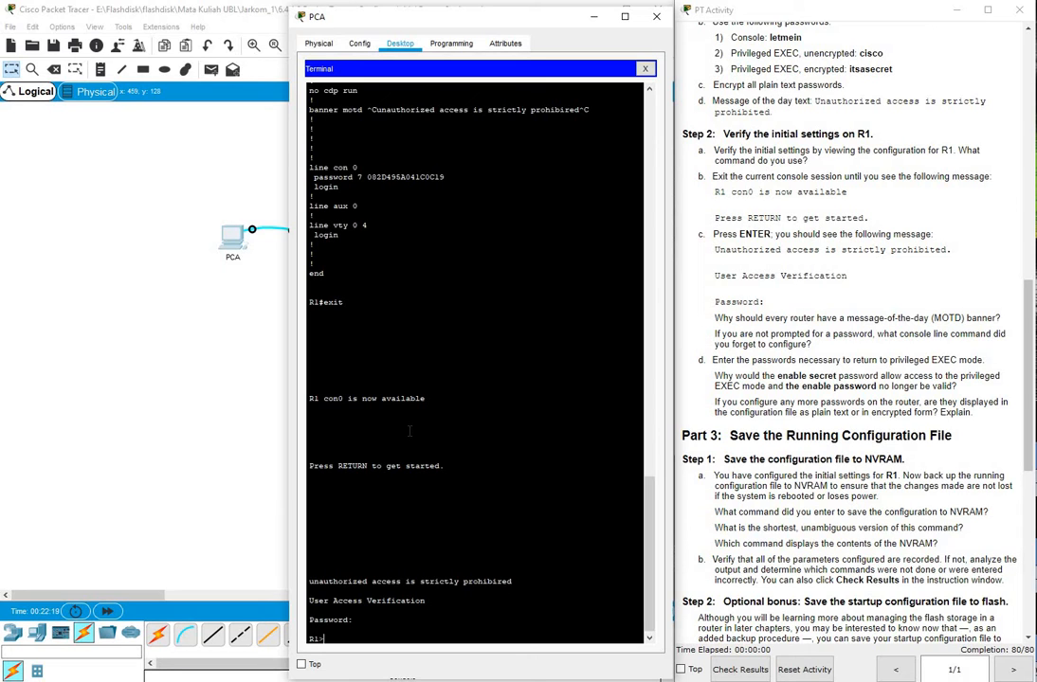
Run enable and supply the enable password to reach the R1# prompt
type("enable")
key("Return")
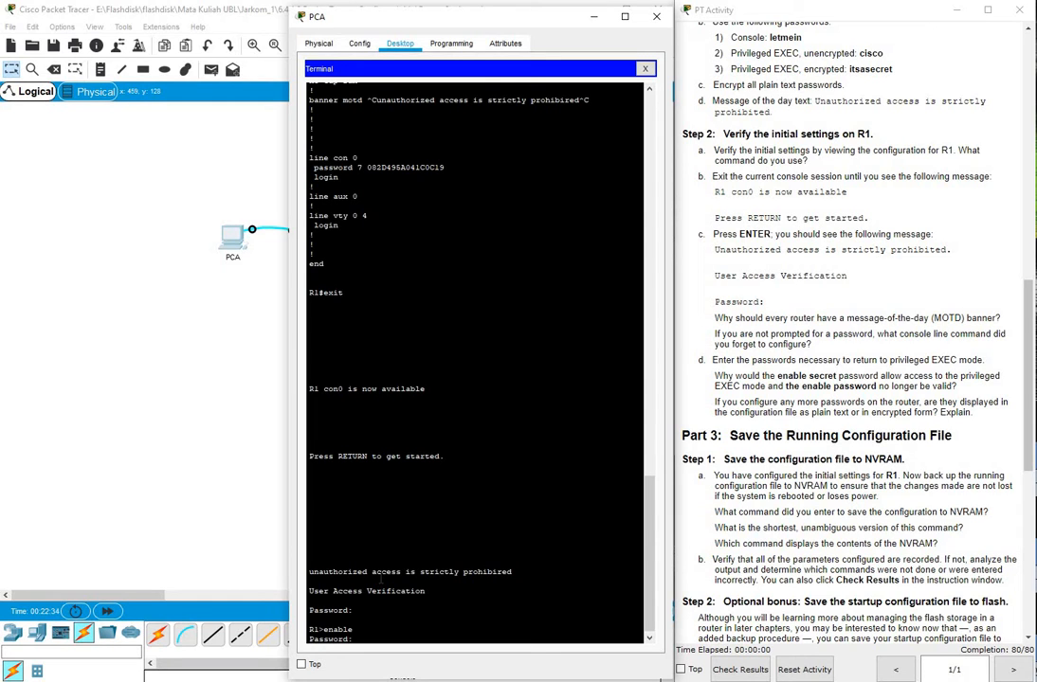
key("Return")
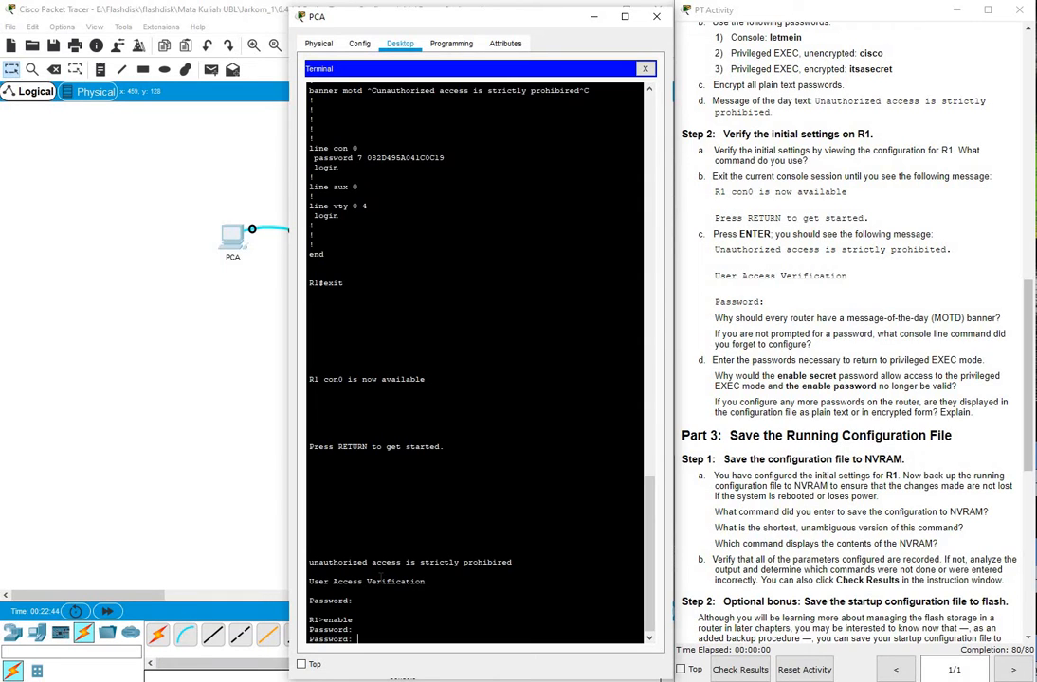
key("Return")
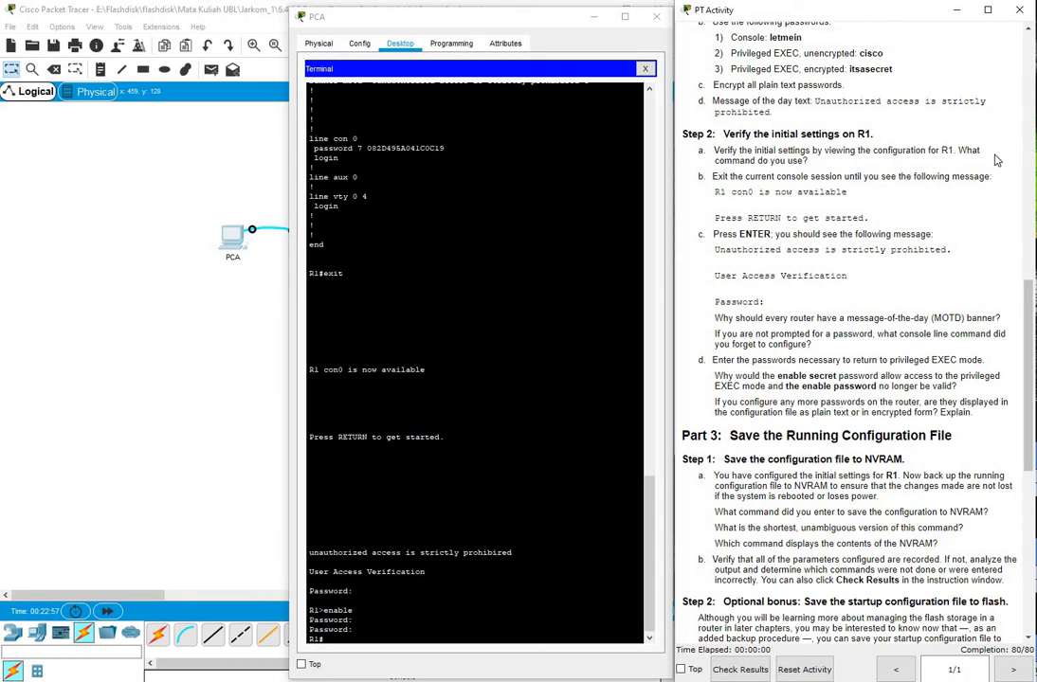
scroll(996, 161, "down", 1)
scroll(996, 161, "down", 5)
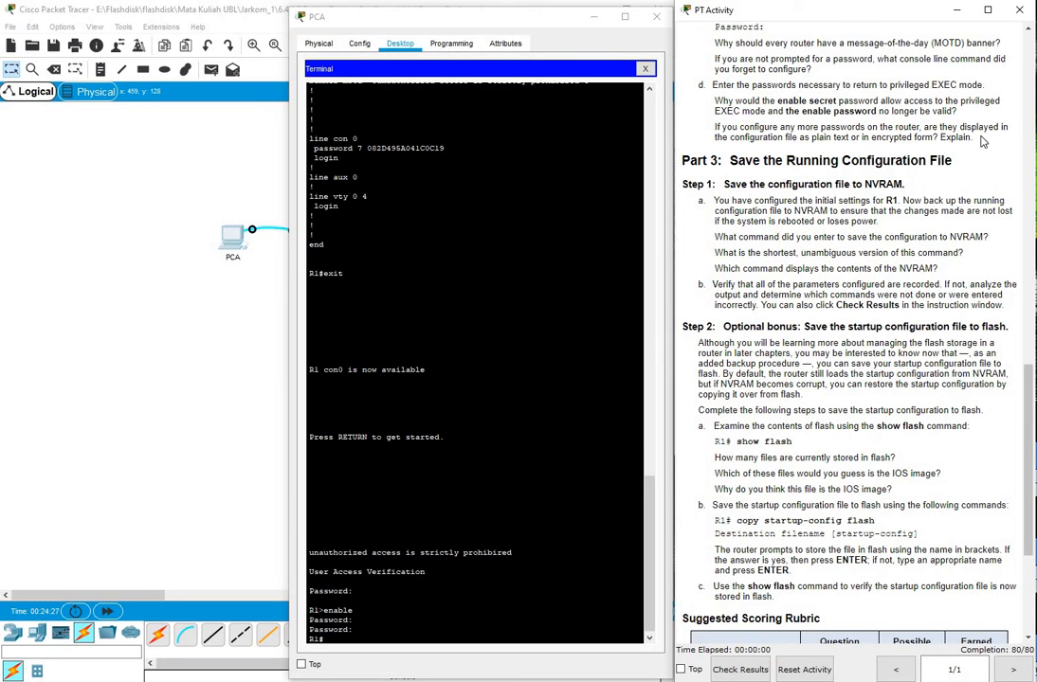
Scroll through the R1 console output and bring up a fresh R1# prompt
scroll(982, 140, "down", 1)
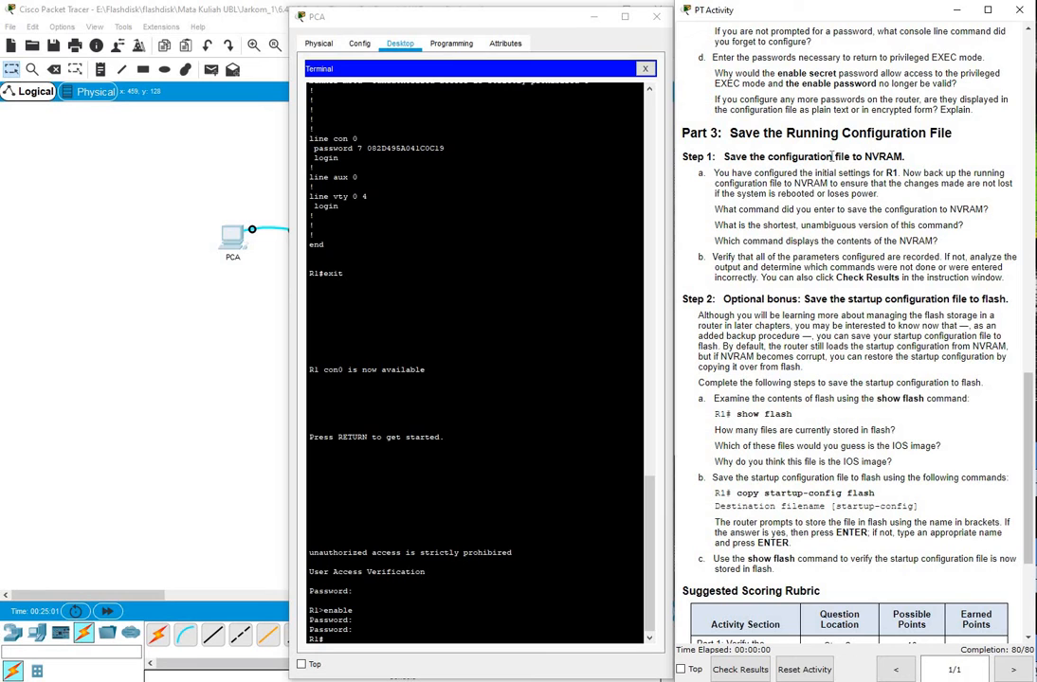
scroll(832, 157, "up", 3)
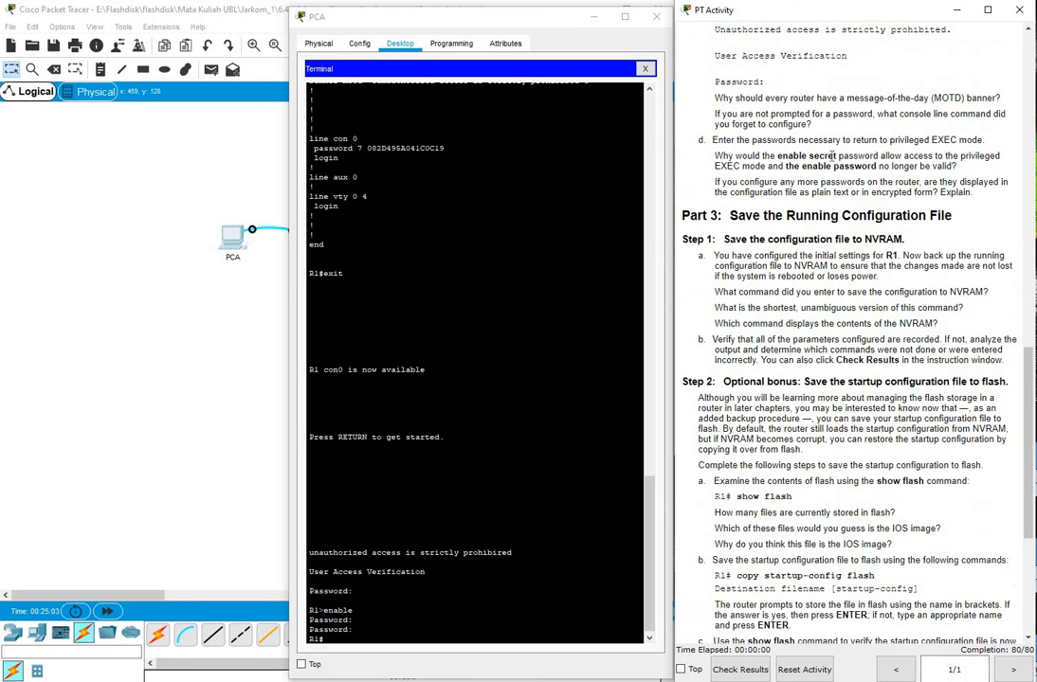
scroll(832, 156, "down", 4)
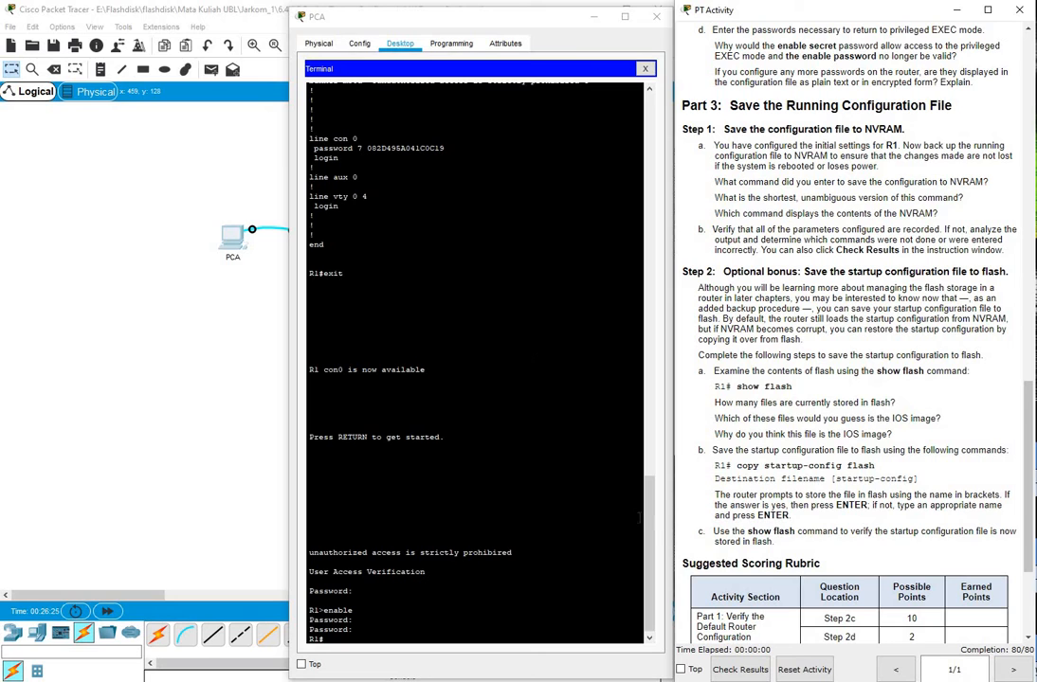
left_click_drag(651, 528, 650, 234)
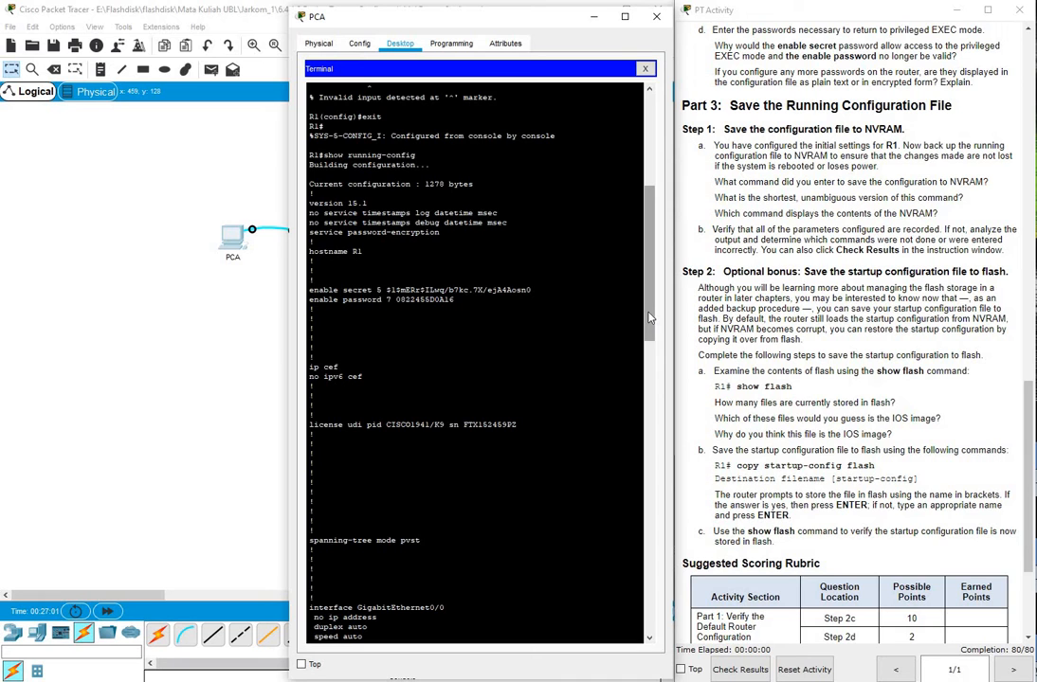
left_click_drag(650, 317, 641, 640)
key("Return")
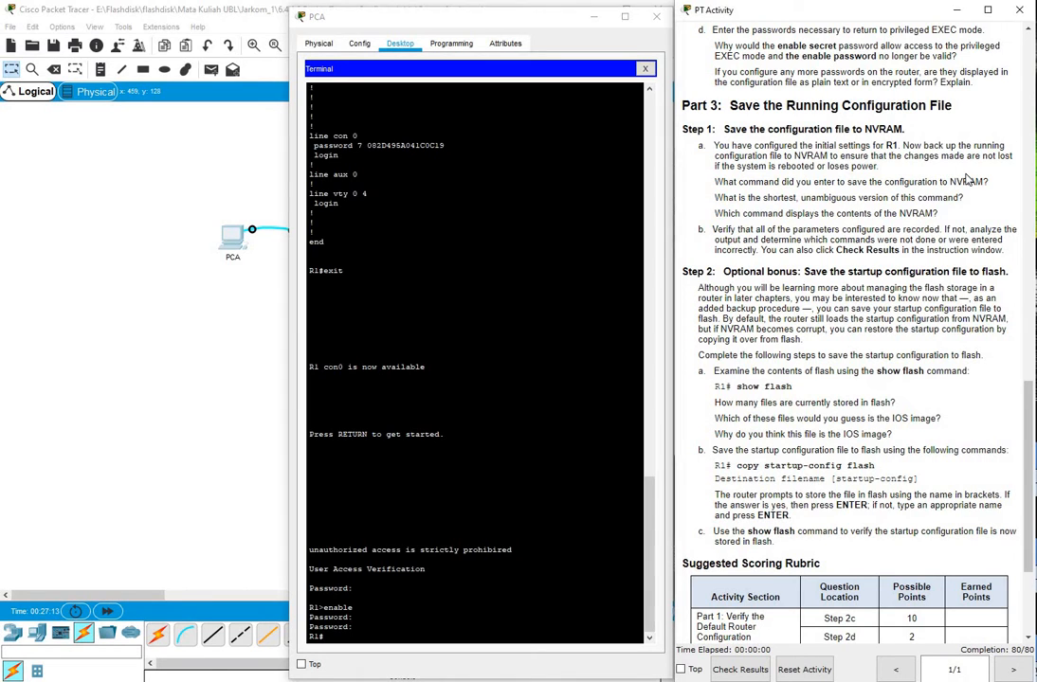
scroll(967, 178, "down", 2)
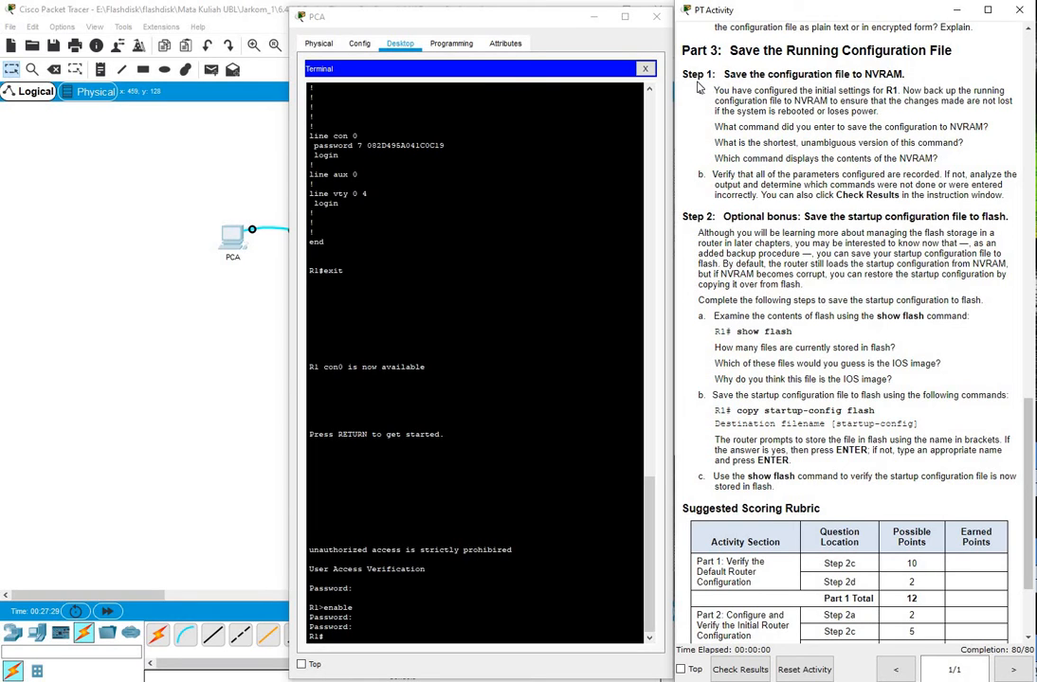
Enter copy running-config startup-config on R1, fixing typos along the way
left_click(367, 633)
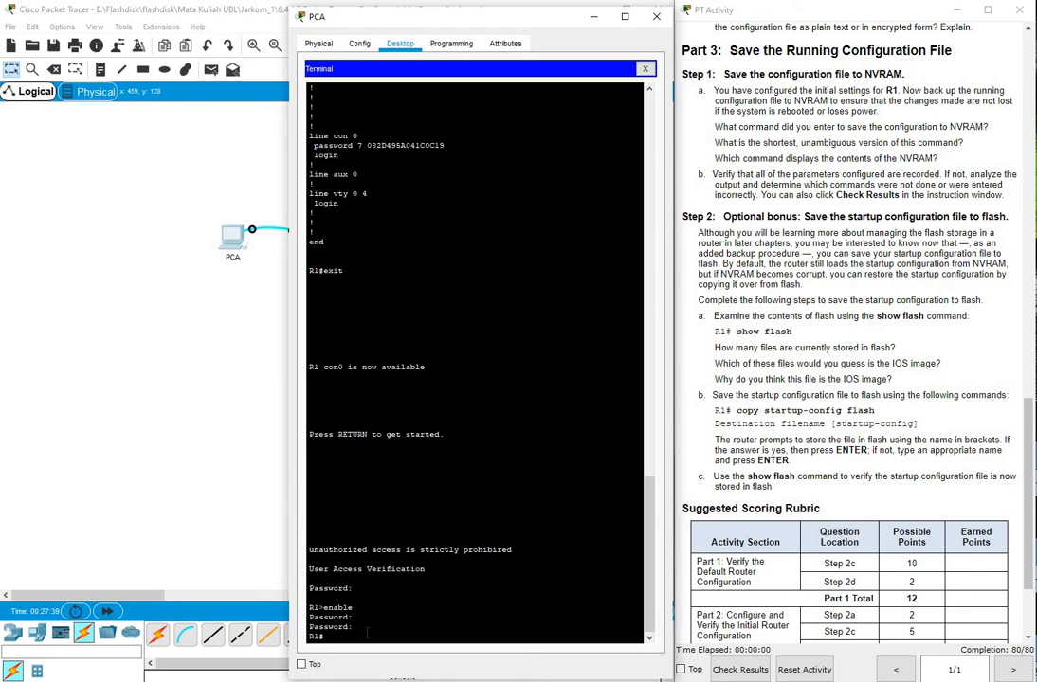
type("copy")
type("s")
type("ta")
key("BackSpace")
key("BackSpace")
key("BackSpace")
type("config")
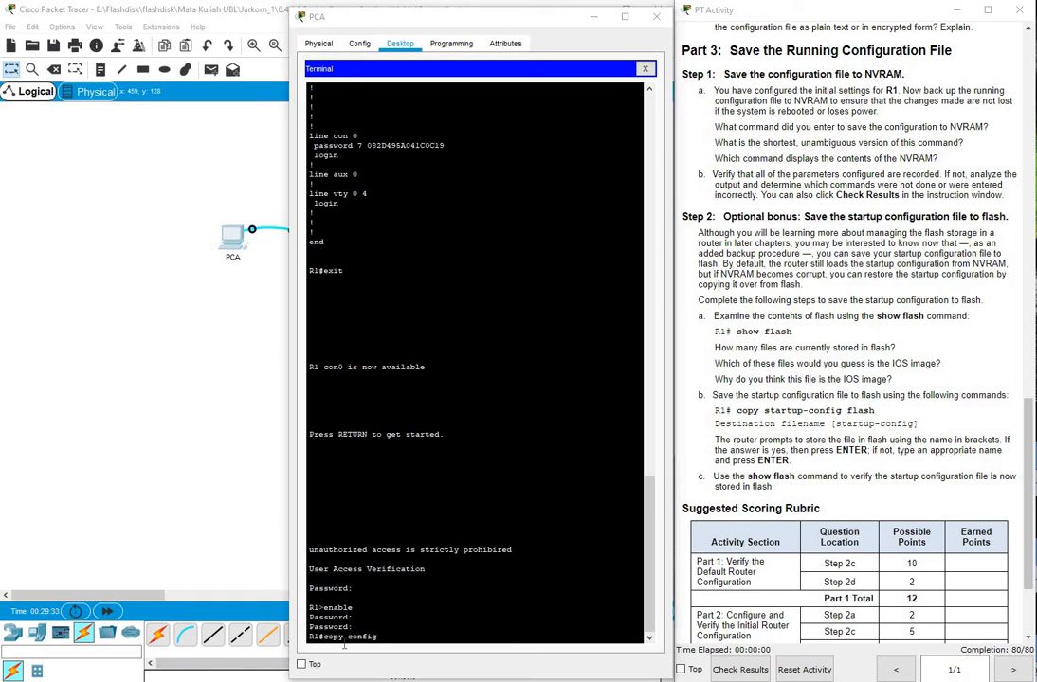
left_click(393, 666)
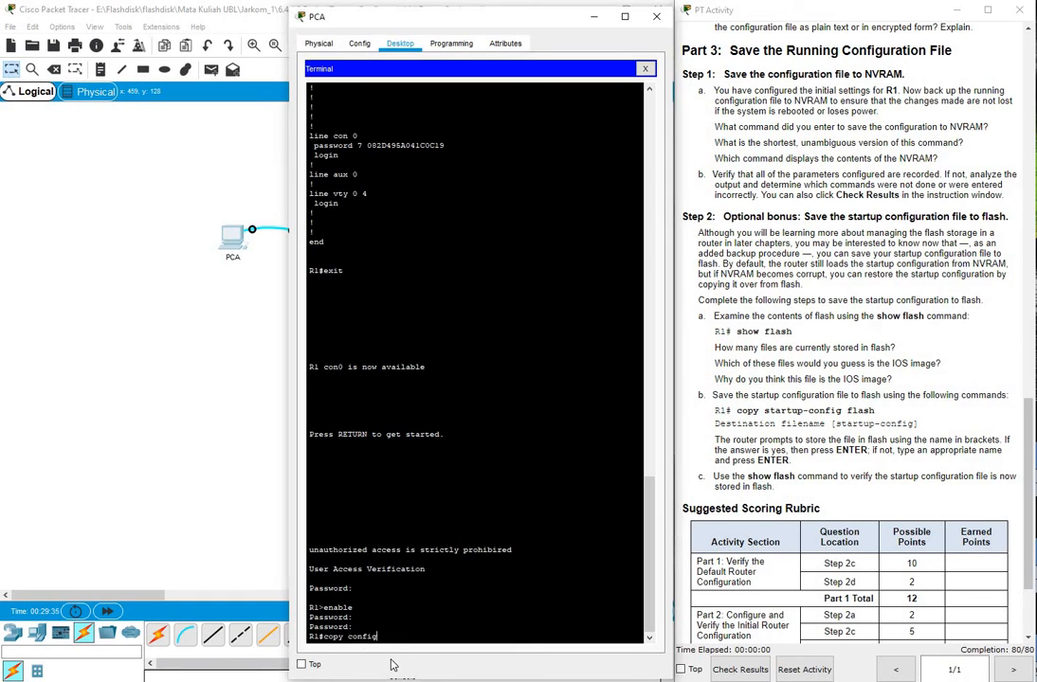
key("BackSpace")
key("BackSpace")
key("BackSpace")
key("BackSpace")
key("BackSpace")
key("BackSpace")
type("running-config staru")
key("BackSpace")
type("tup-config")
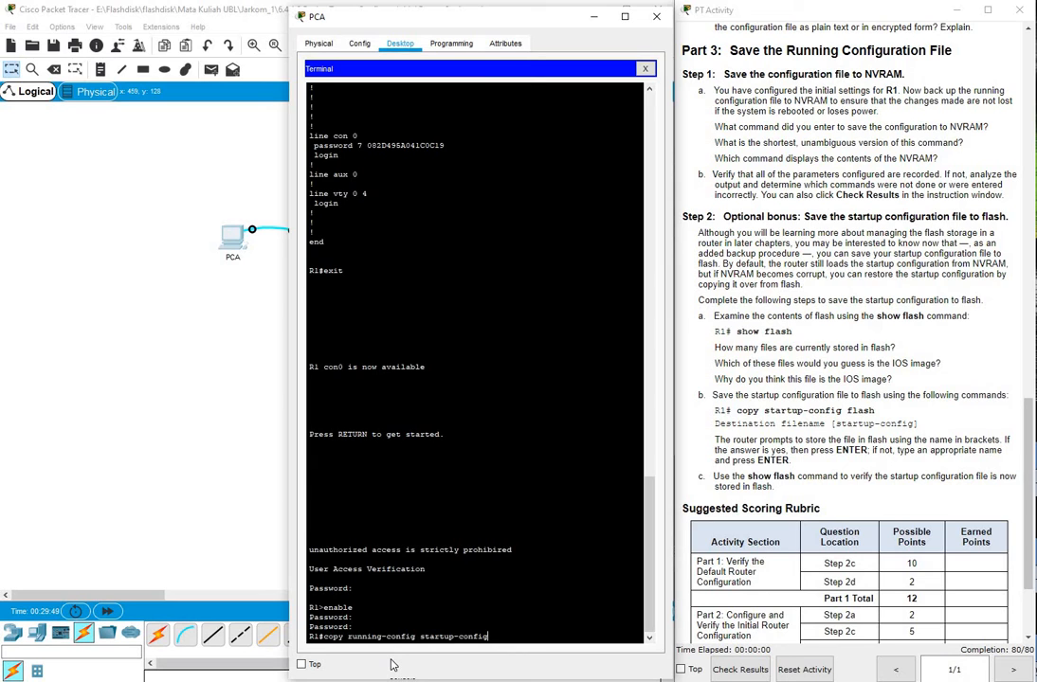
key("Return")
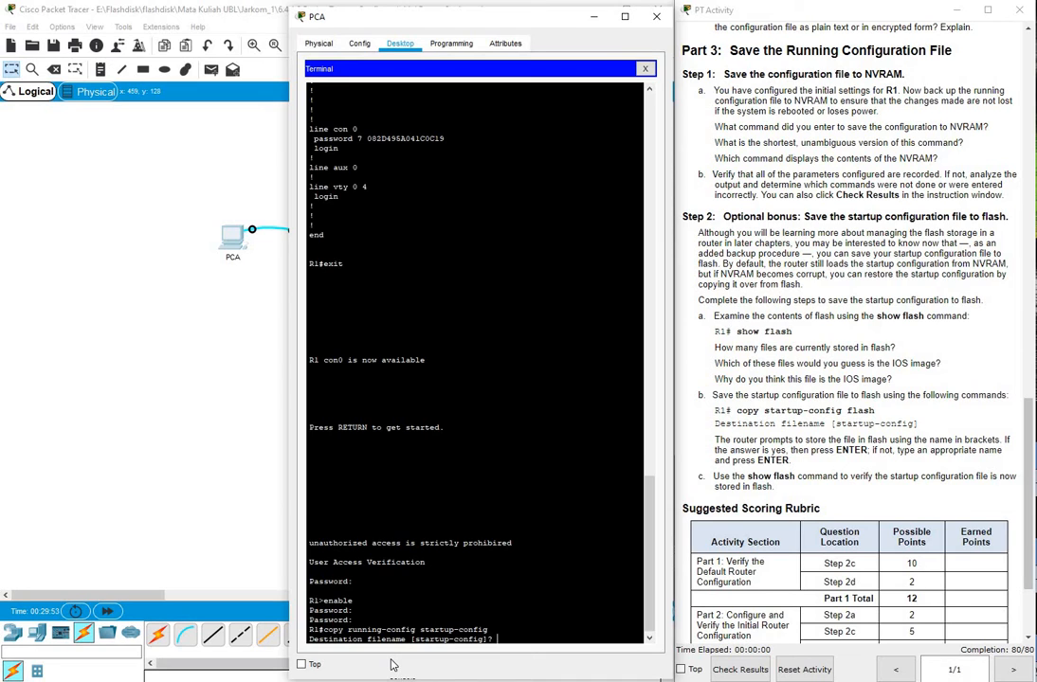
Accept the default startup-config filename, then try a bare copy command, which returns % Incomplete command
key("Return")
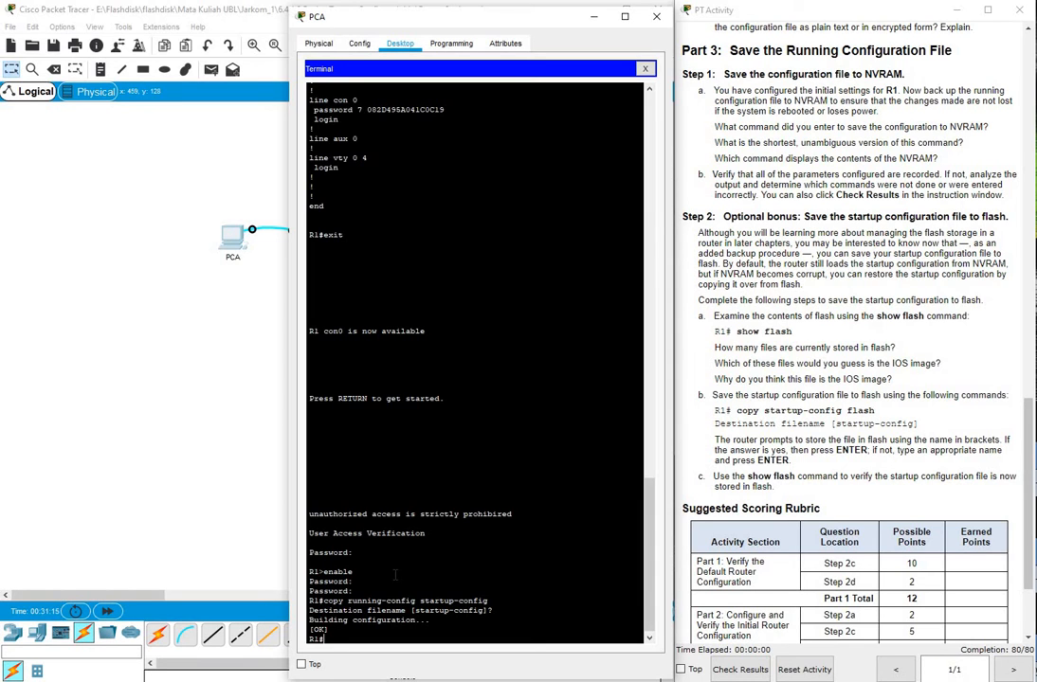
type("copy")
key("Return")
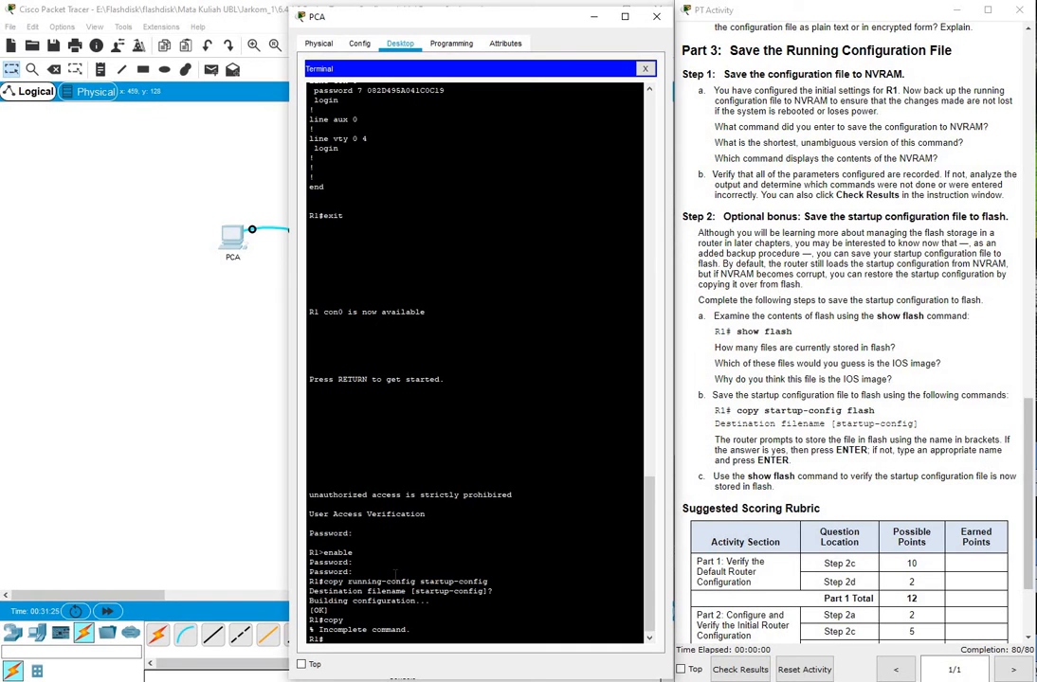
List the copy command's source options with copy ?, then clear the command line
type("copy ?")
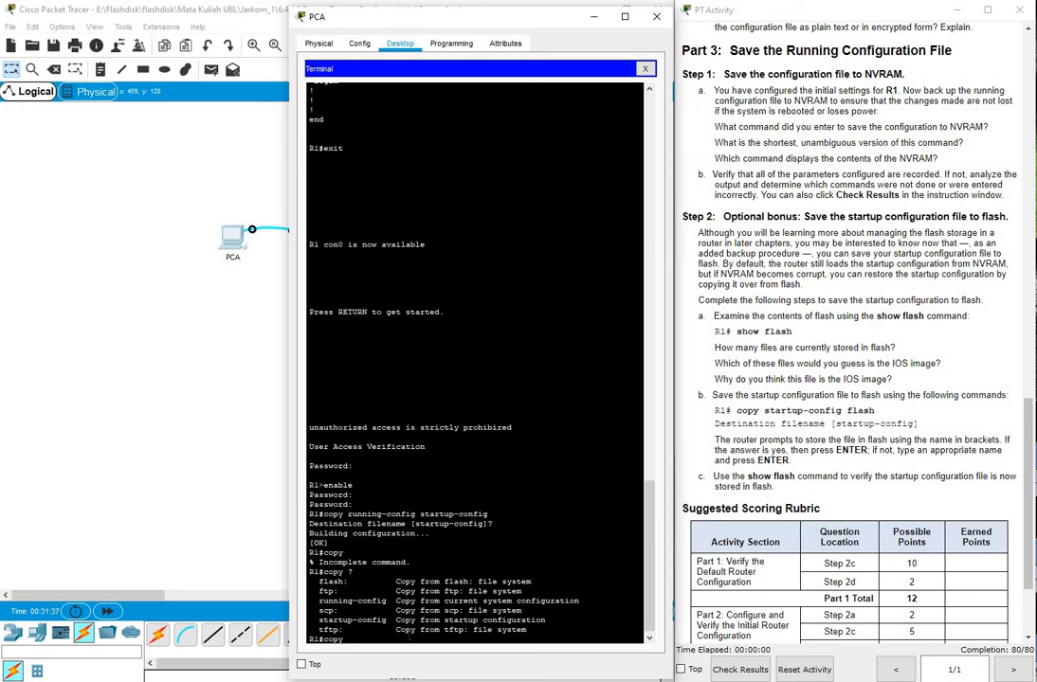
key("BackSpace")
key("BackSpace")
key("BackSpace")
key("BackSpace")
Run show startup-config after the 'shwo' typo fails, paging through the 1278-byte config to 'end'
type("shwo startup-config")
key("Return")
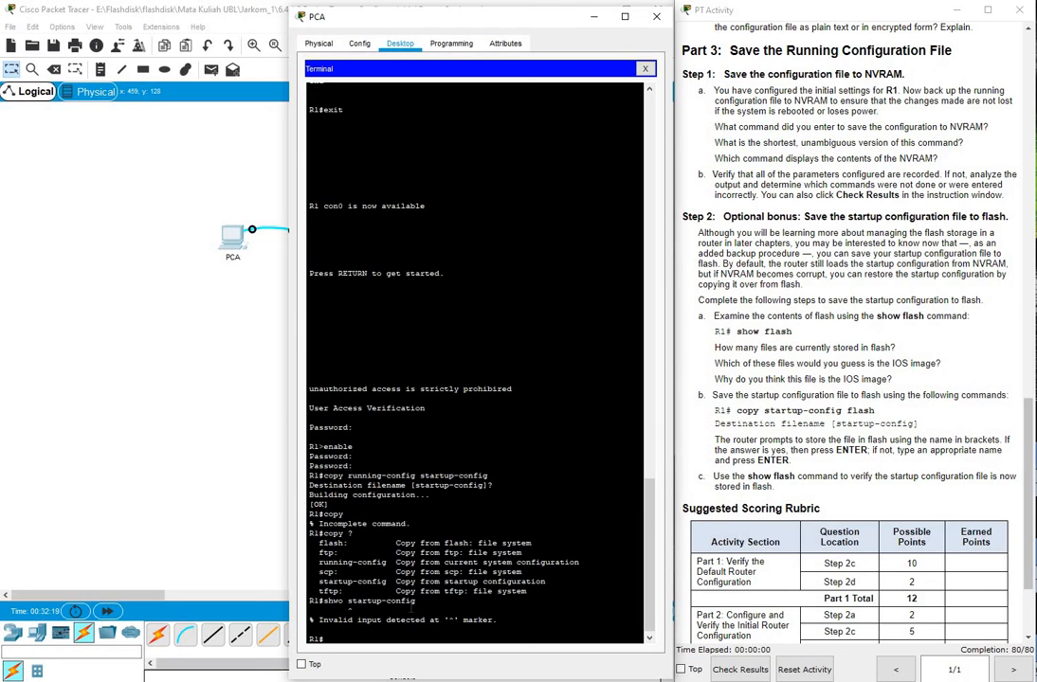
type("show startup-config")
key("Return")
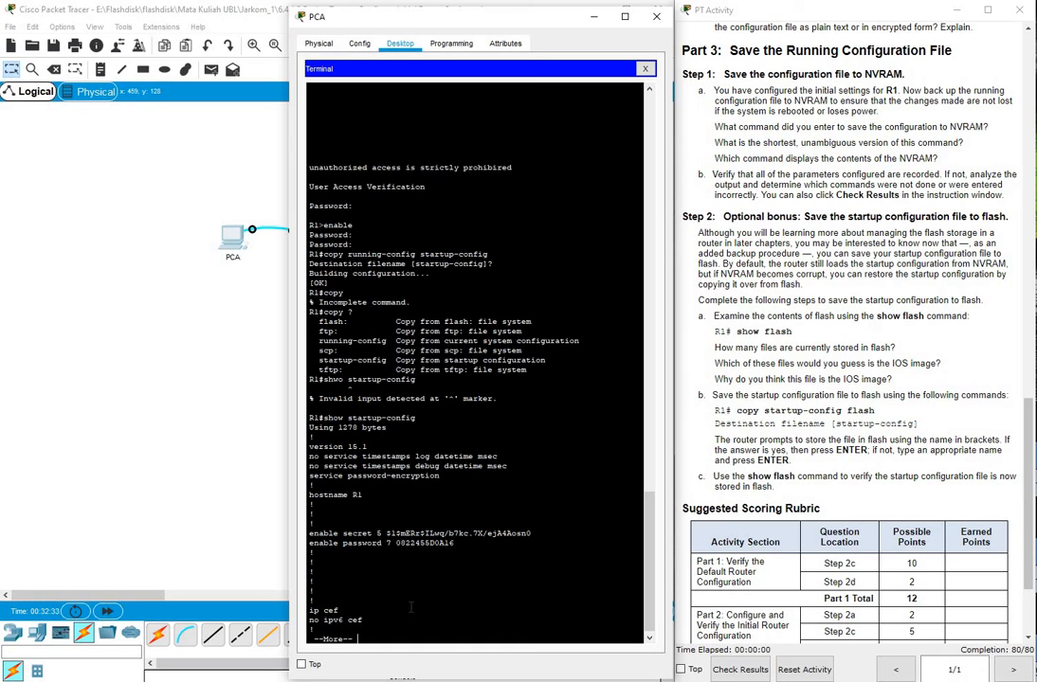
key("Return")
key("Return")
key("Return")
key("Return")
key("Return")
key("Return")
key("Return")
key("Return")
key("Return")
key("Return")
key("Return")
key("Return")
key("Return")
key("Return")
key("Return")
key("Return")
key("Return")
key("Return")
key("Return")
key("Return")
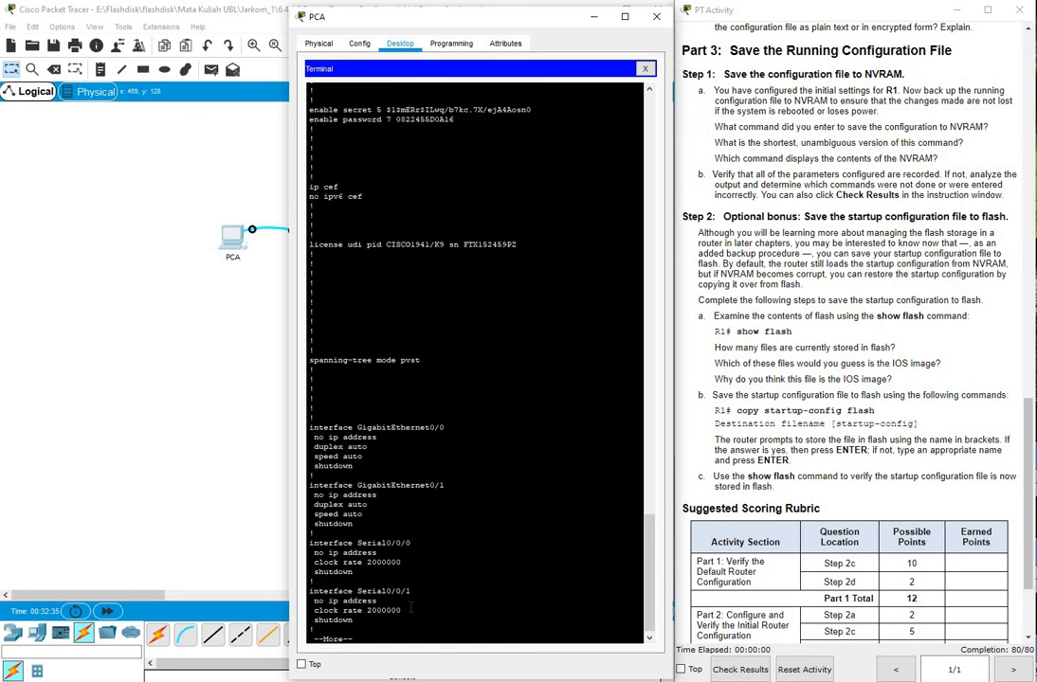
key("Return")
key("Return")
key("Return")
key("Return")
key("Return")
key("Return")
key("Return")
key("Return")
key("Return")
key("Return")
key("Return")
key("Return")
key("Return")
key("Return")
key("Return")
key("Return")
key("Return")
key("Return")
key("Return")
key("Return")
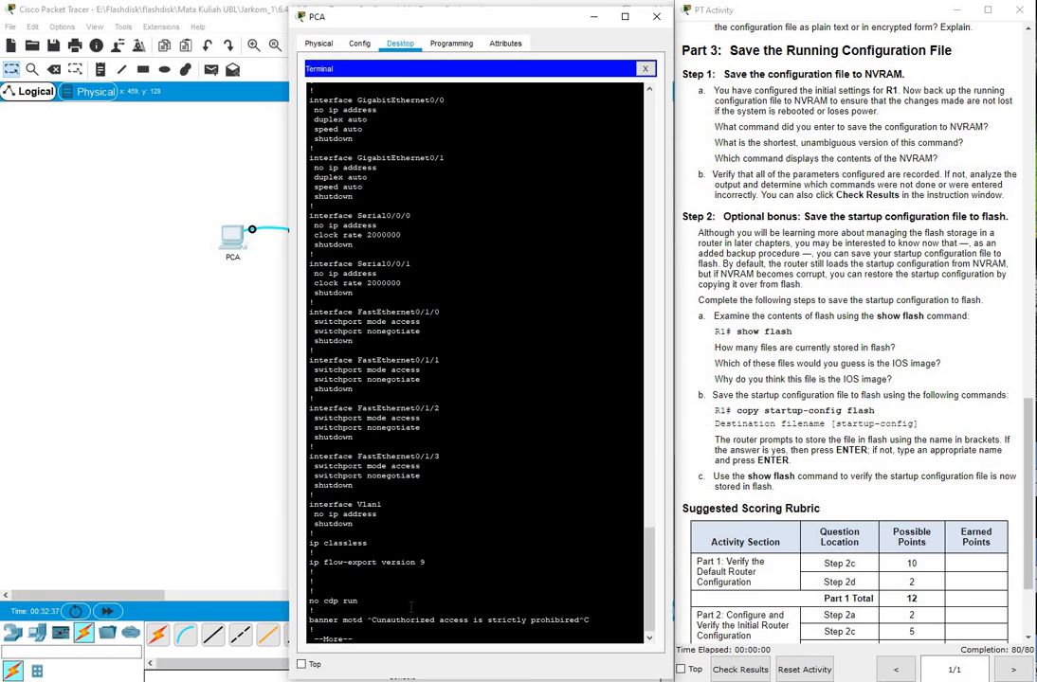
key("Return")
key("Return")
key("Return")
key("Return")
key("Return")
key("Return")
key("Return")
key("Return")
key("Return")
key("Return")
key("Return")
key("Return")
key("Return")
key("Return")
key("Return")
key("Return")
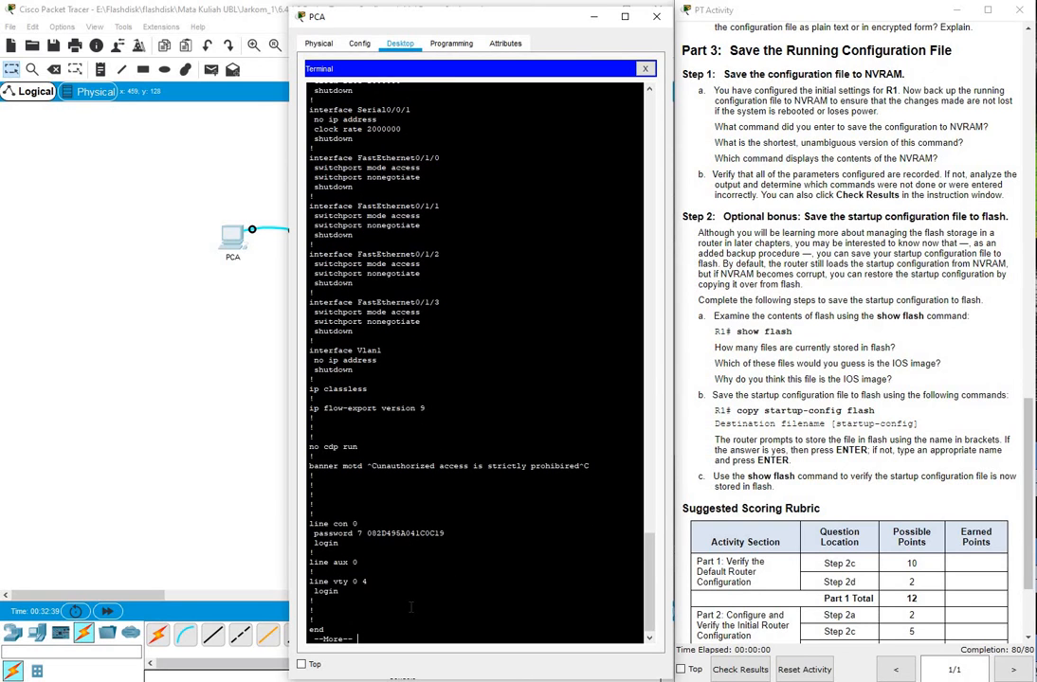
key("Return")
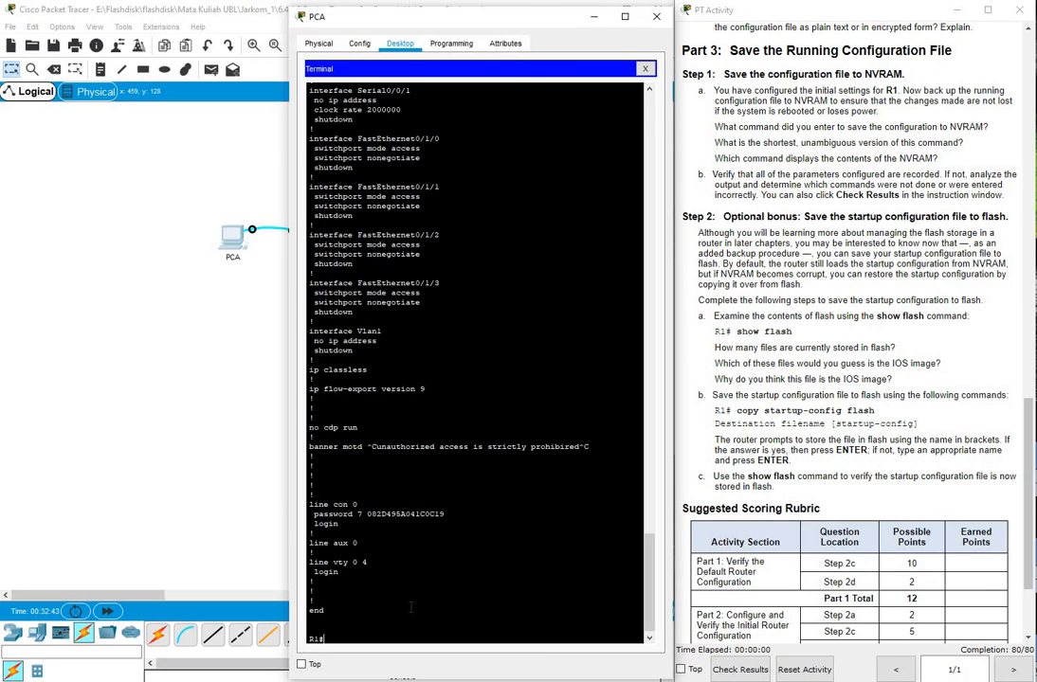
Scroll the PT Activity instructions down to the Suggested Scoring Rubric table
left_click(981, 148)
scroll(981, 148, "down", 1)
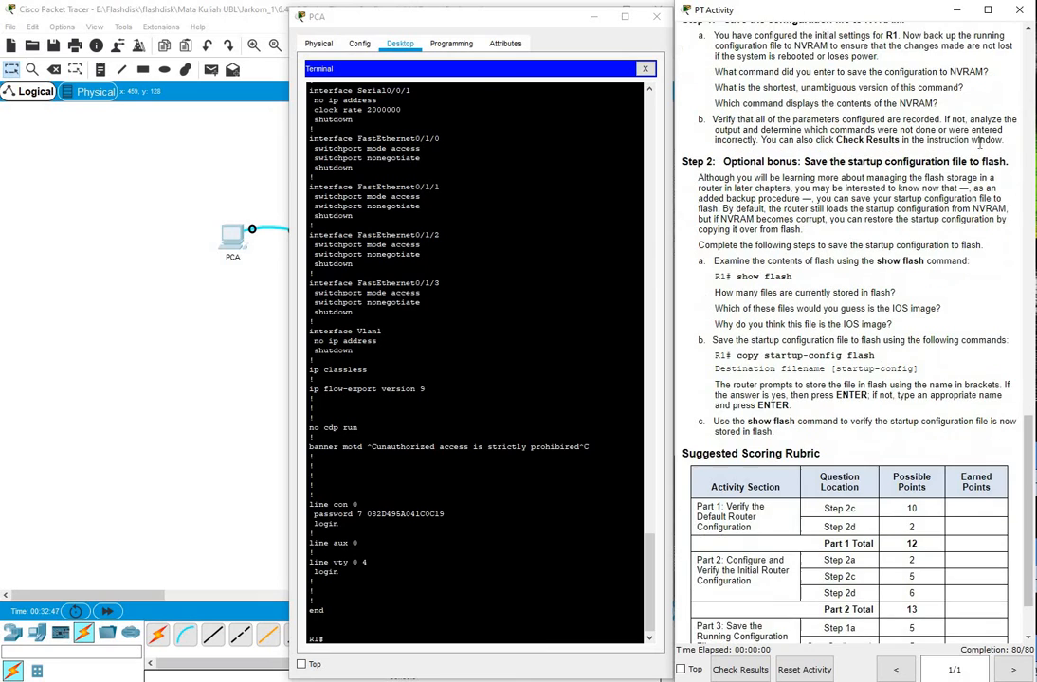
scroll(980, 149, "down", 2)
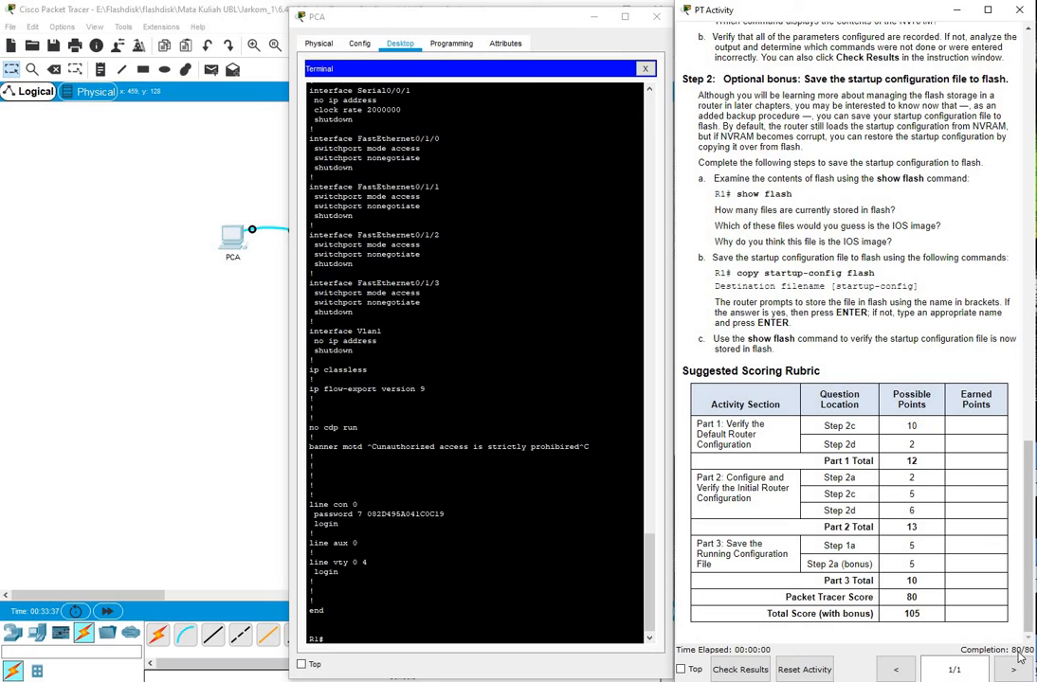
Check Results to confirm 80/80 with all assessment items correct, then move the instructions window aside
left_click(739, 670)
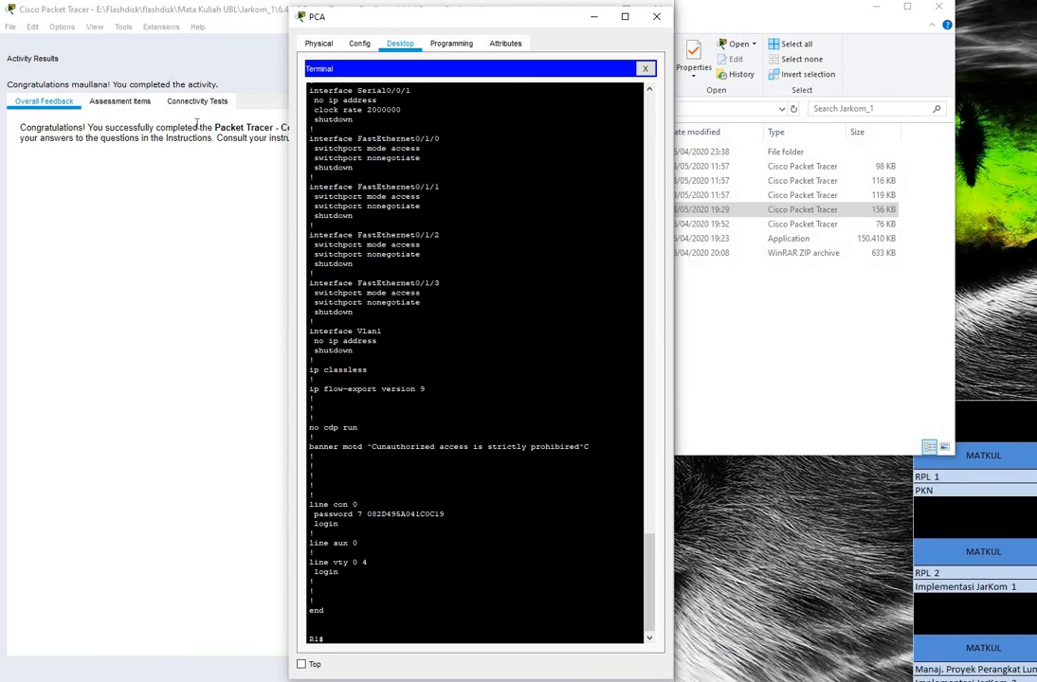
left_click(135, 106)
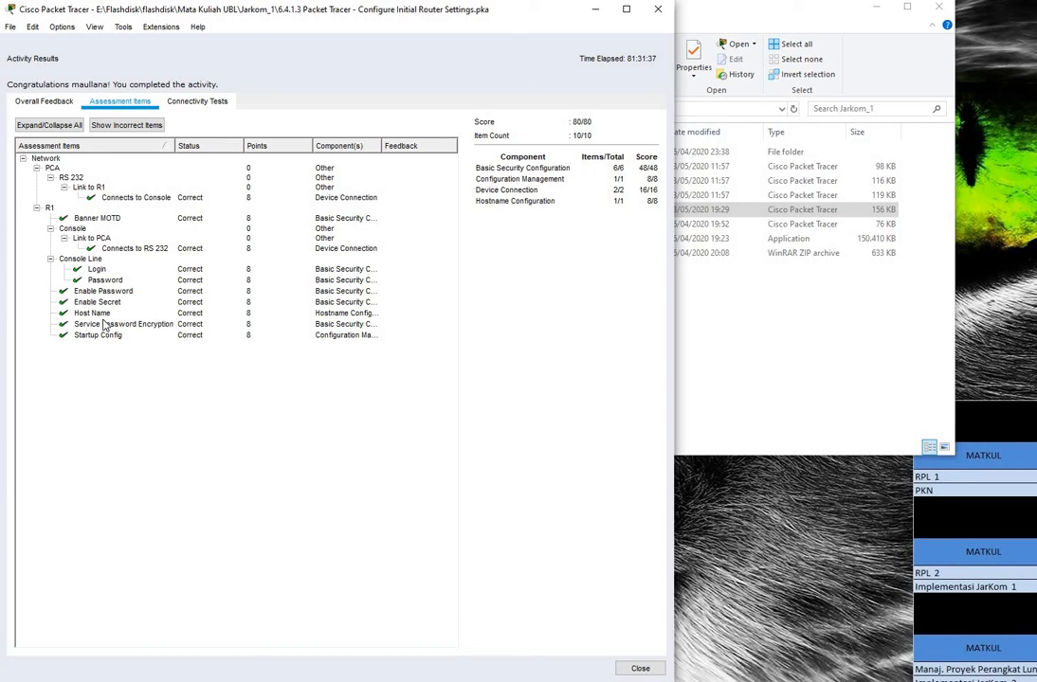
left_click(652, 17)
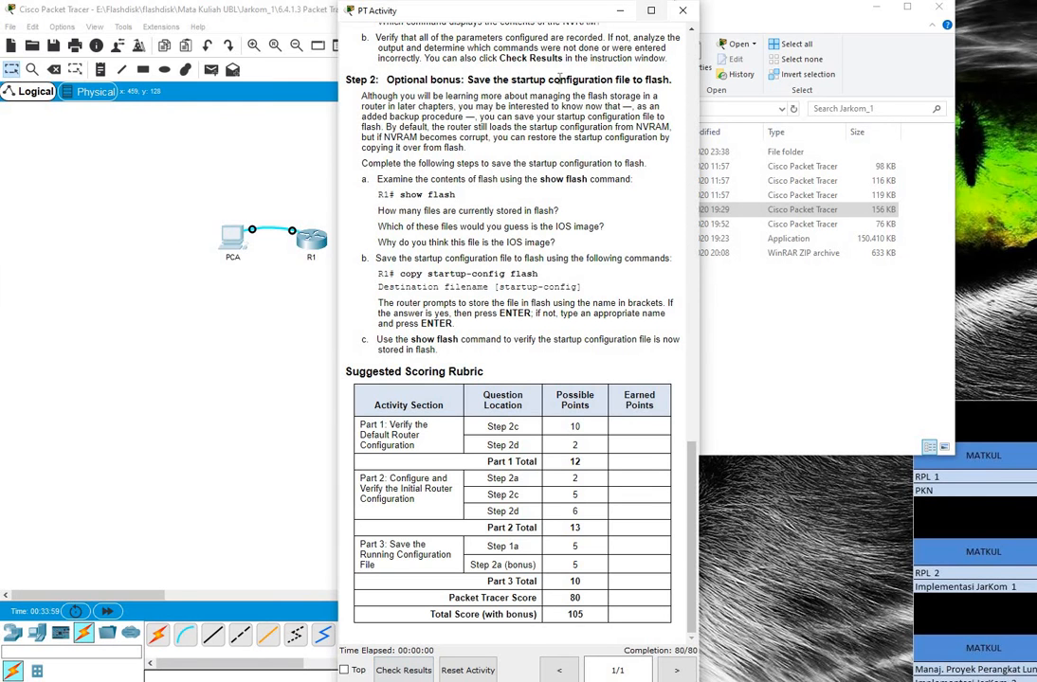
left_click_drag(541, 17, 876, 18)
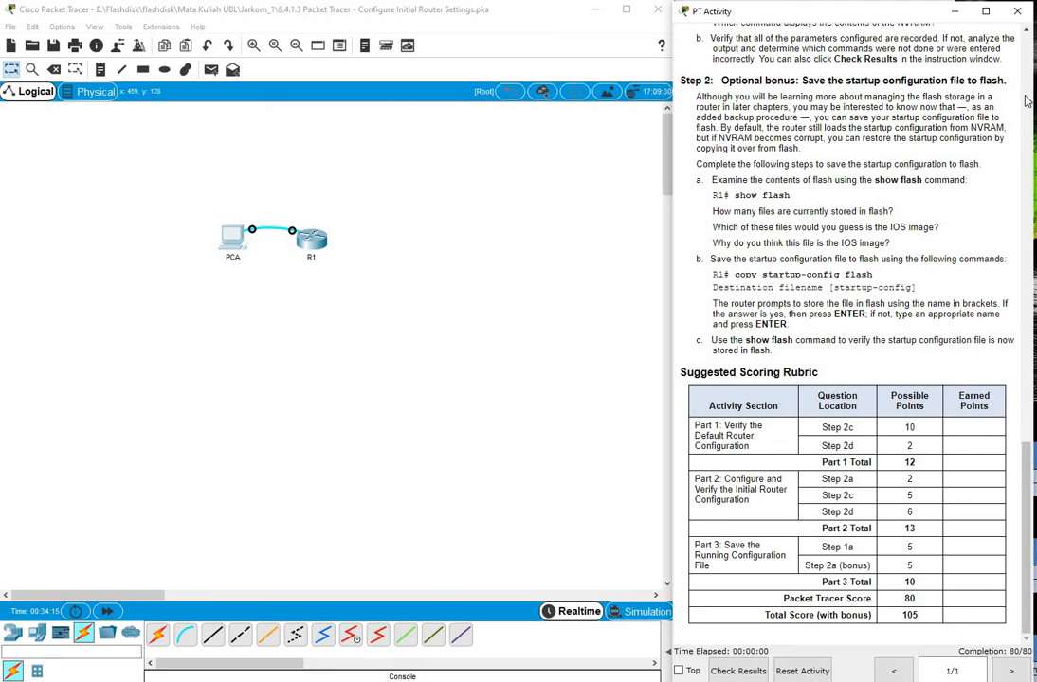
scroll(898, 164, "up", 10)
scroll(897, 164, "down", 7)
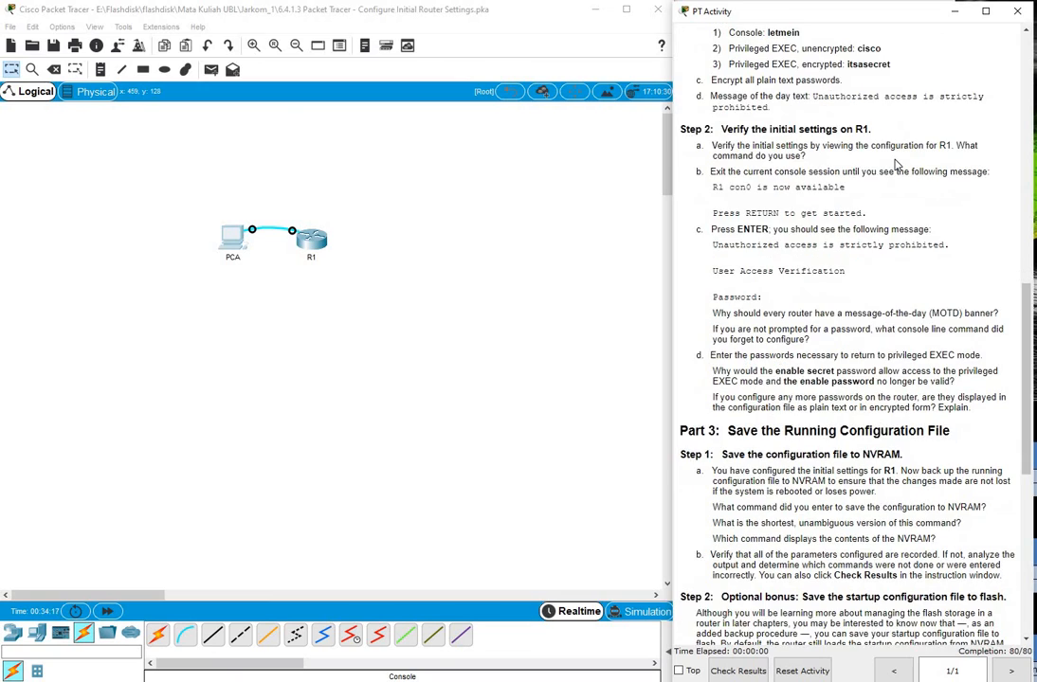
scroll(898, 164, "down", 4)
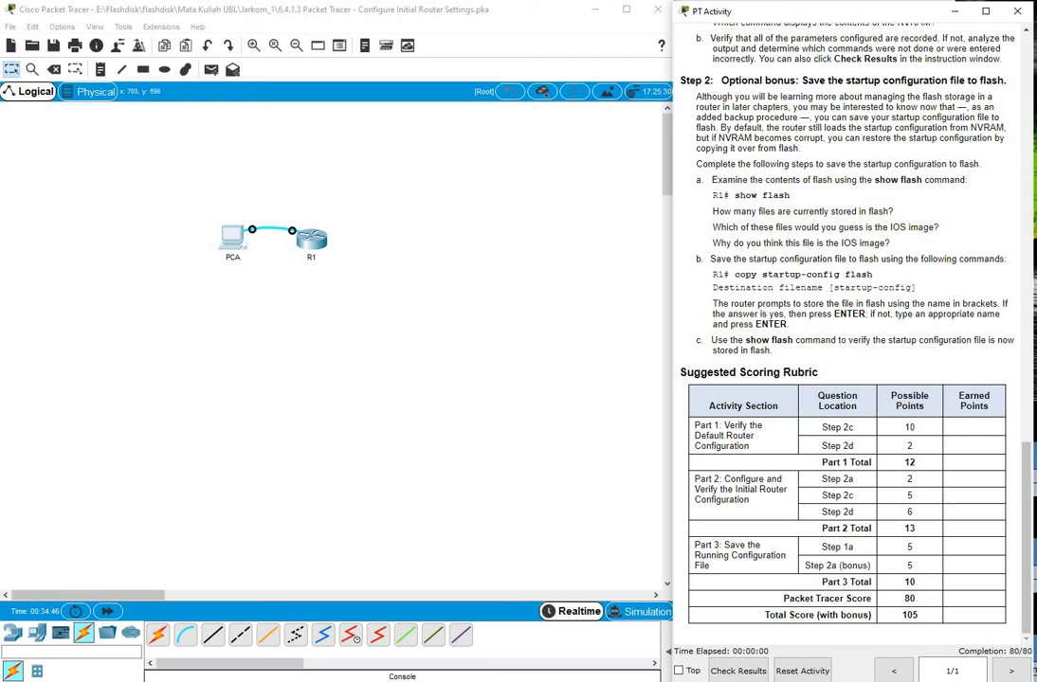
mouse_move(568, 678)
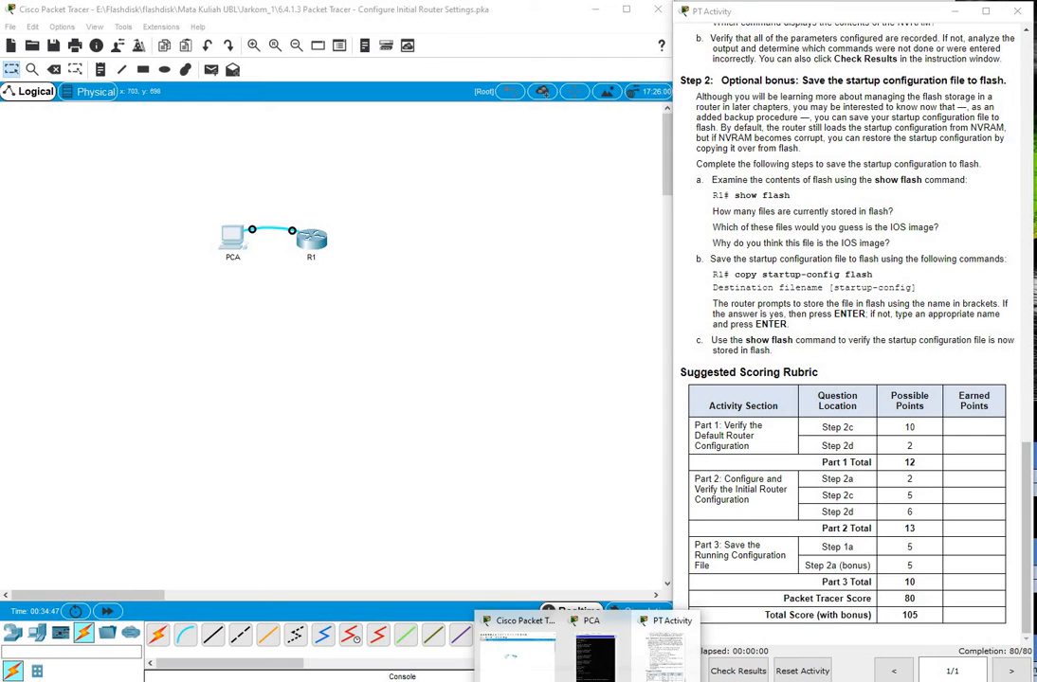
Reopen the PCA terminal and run show flash, listing three files including the c1900 IOS image
left_click(597, 663)
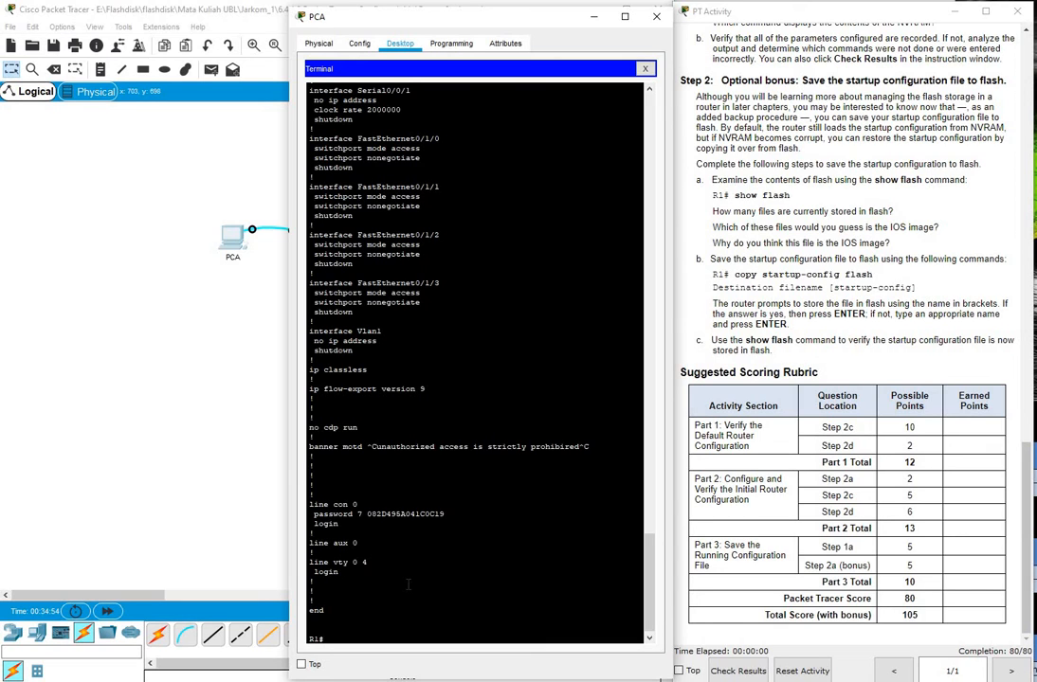
type("show flash")
key("Return")
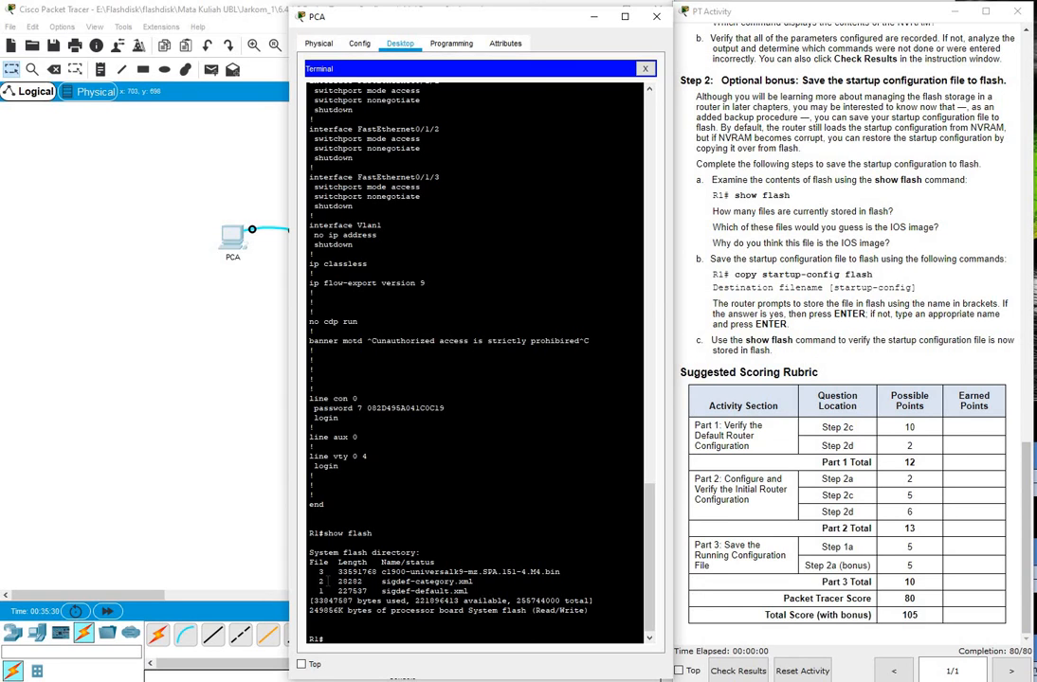
left_click_drag(310, 572, 325, 591)
left_click(357, 563)
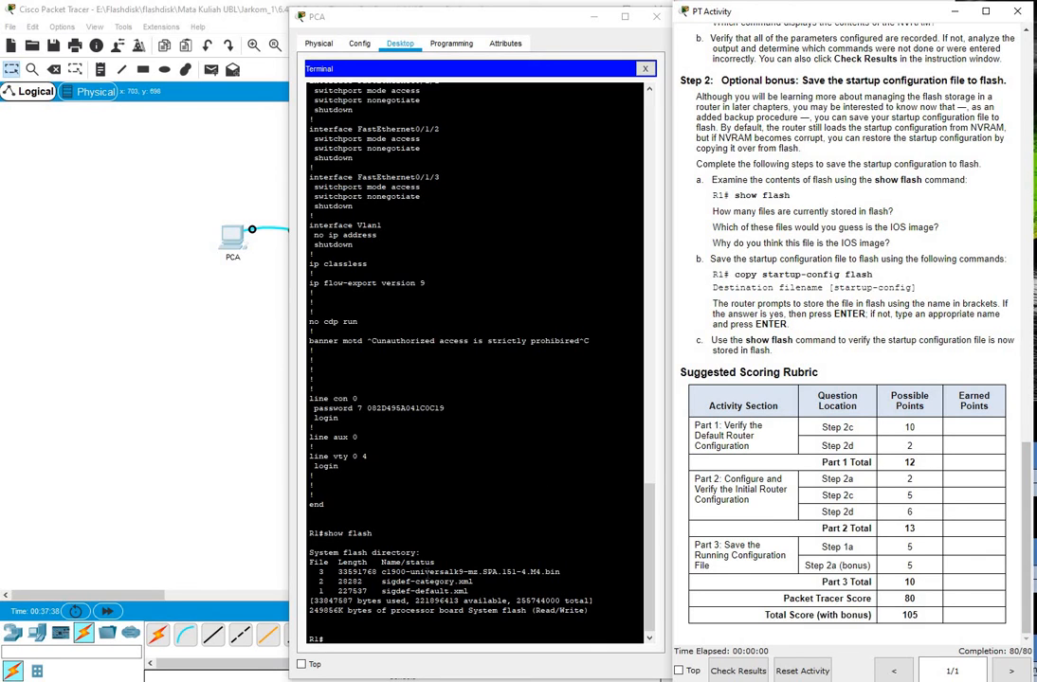
Run copy startup-config flash with the default filename, then verify the 1278-byte file with show flash
left_click(353, 635)
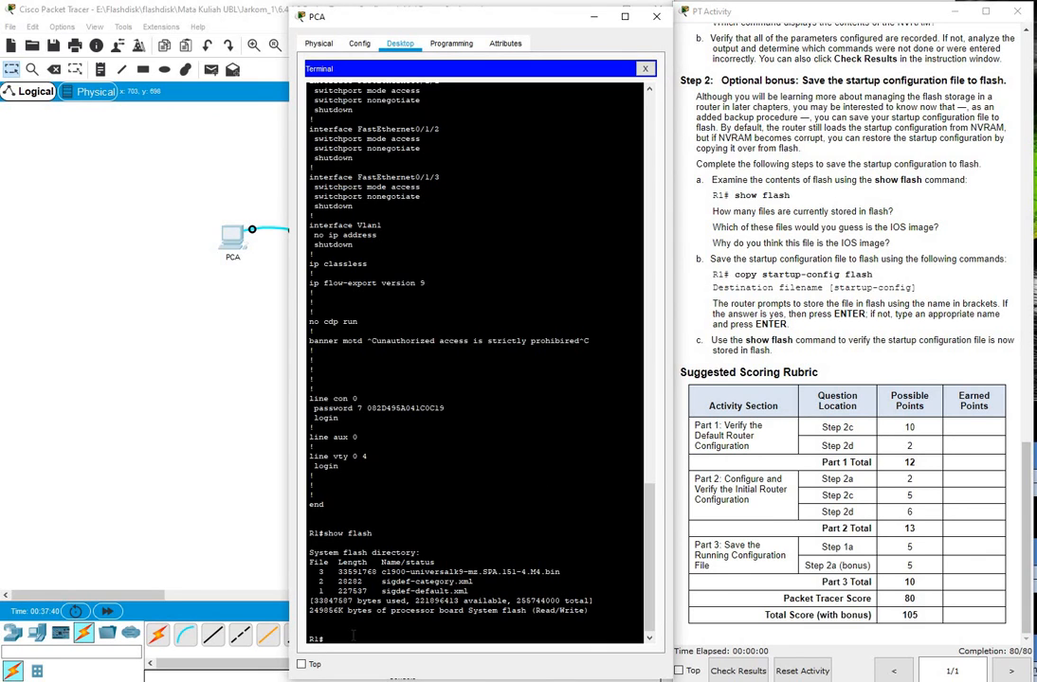
type("copy startup-config flash")
key("Return")
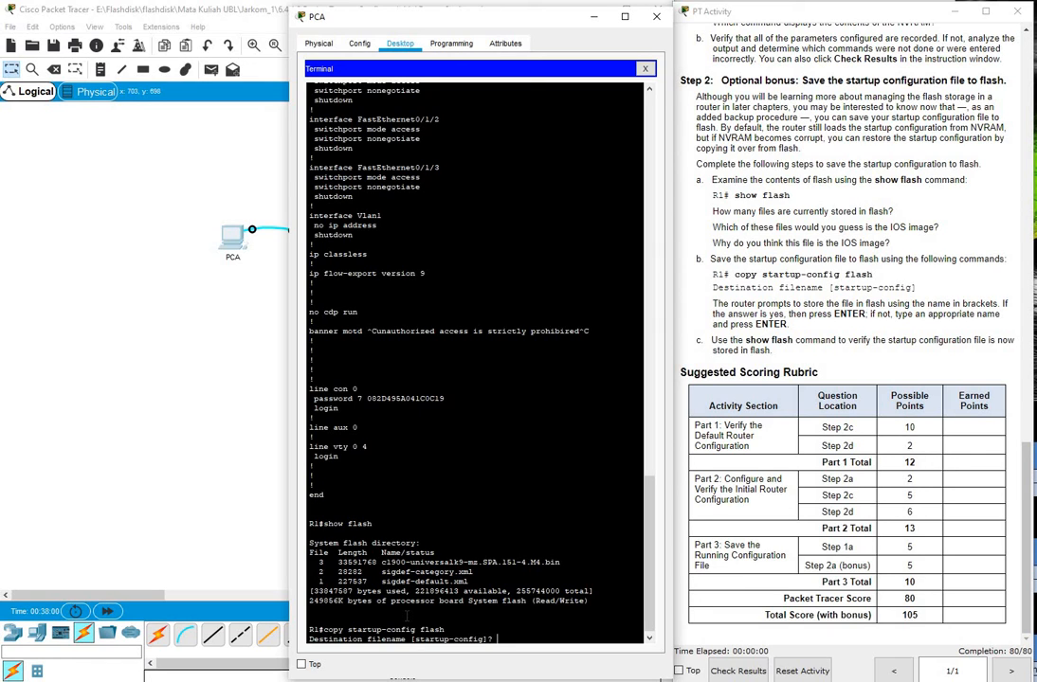
key("Return")
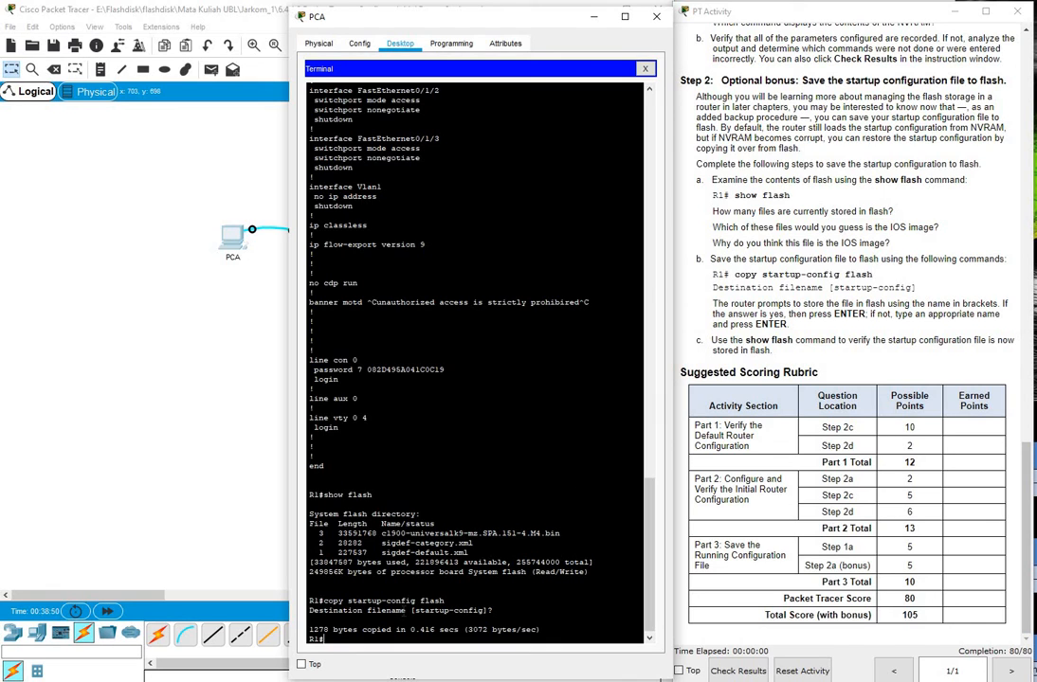
type("show flash")
key("Return")
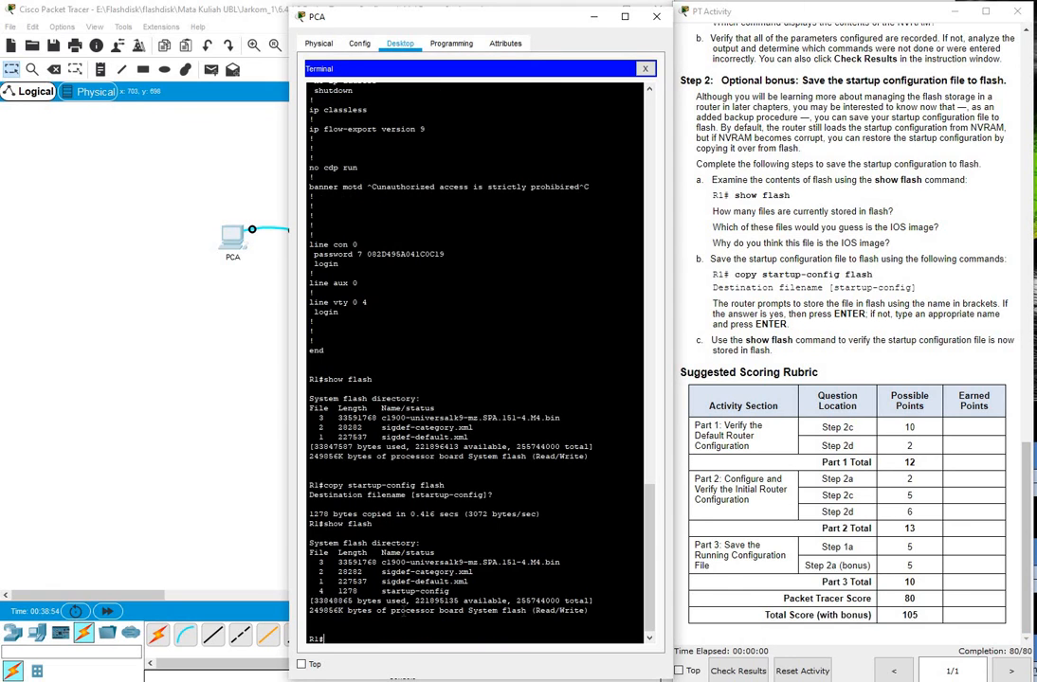